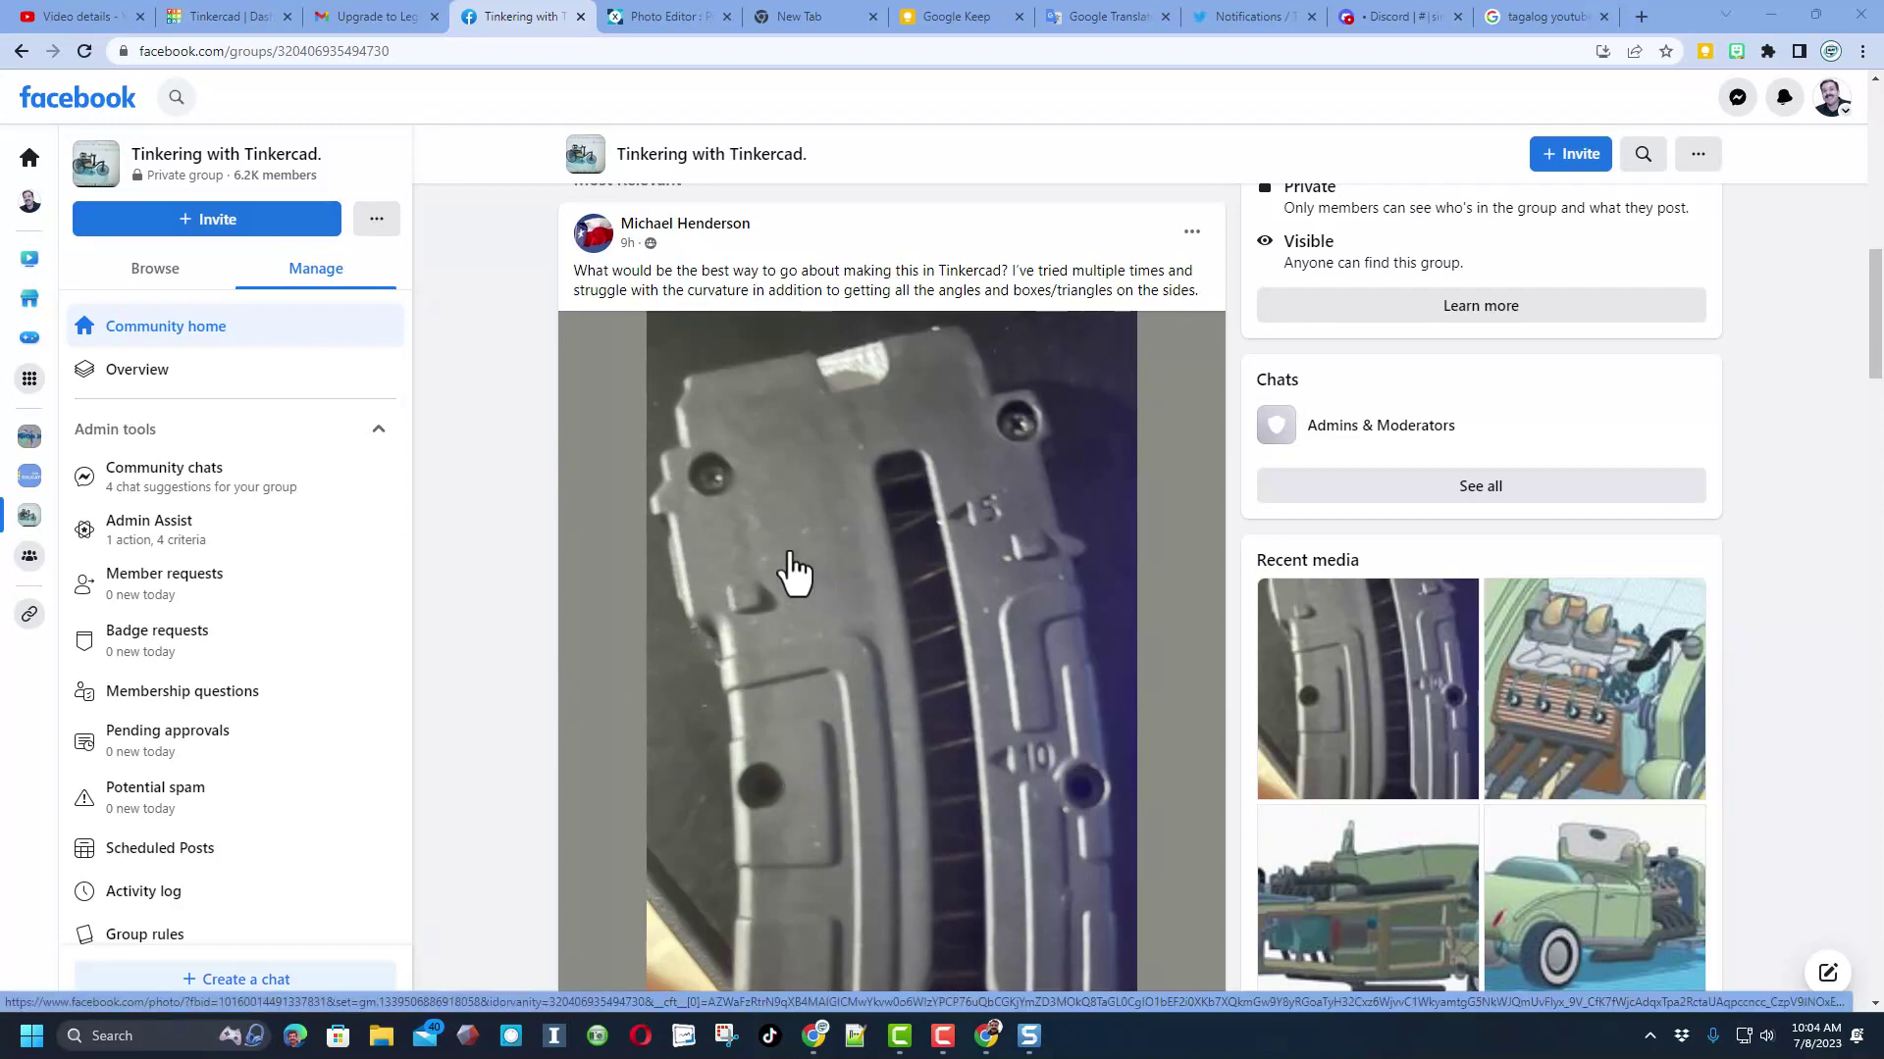
Switch to the Tinkercad dashboard, create a new 3D design, and name it "clip".
{"action": "key", "text": "ctrl+2"}
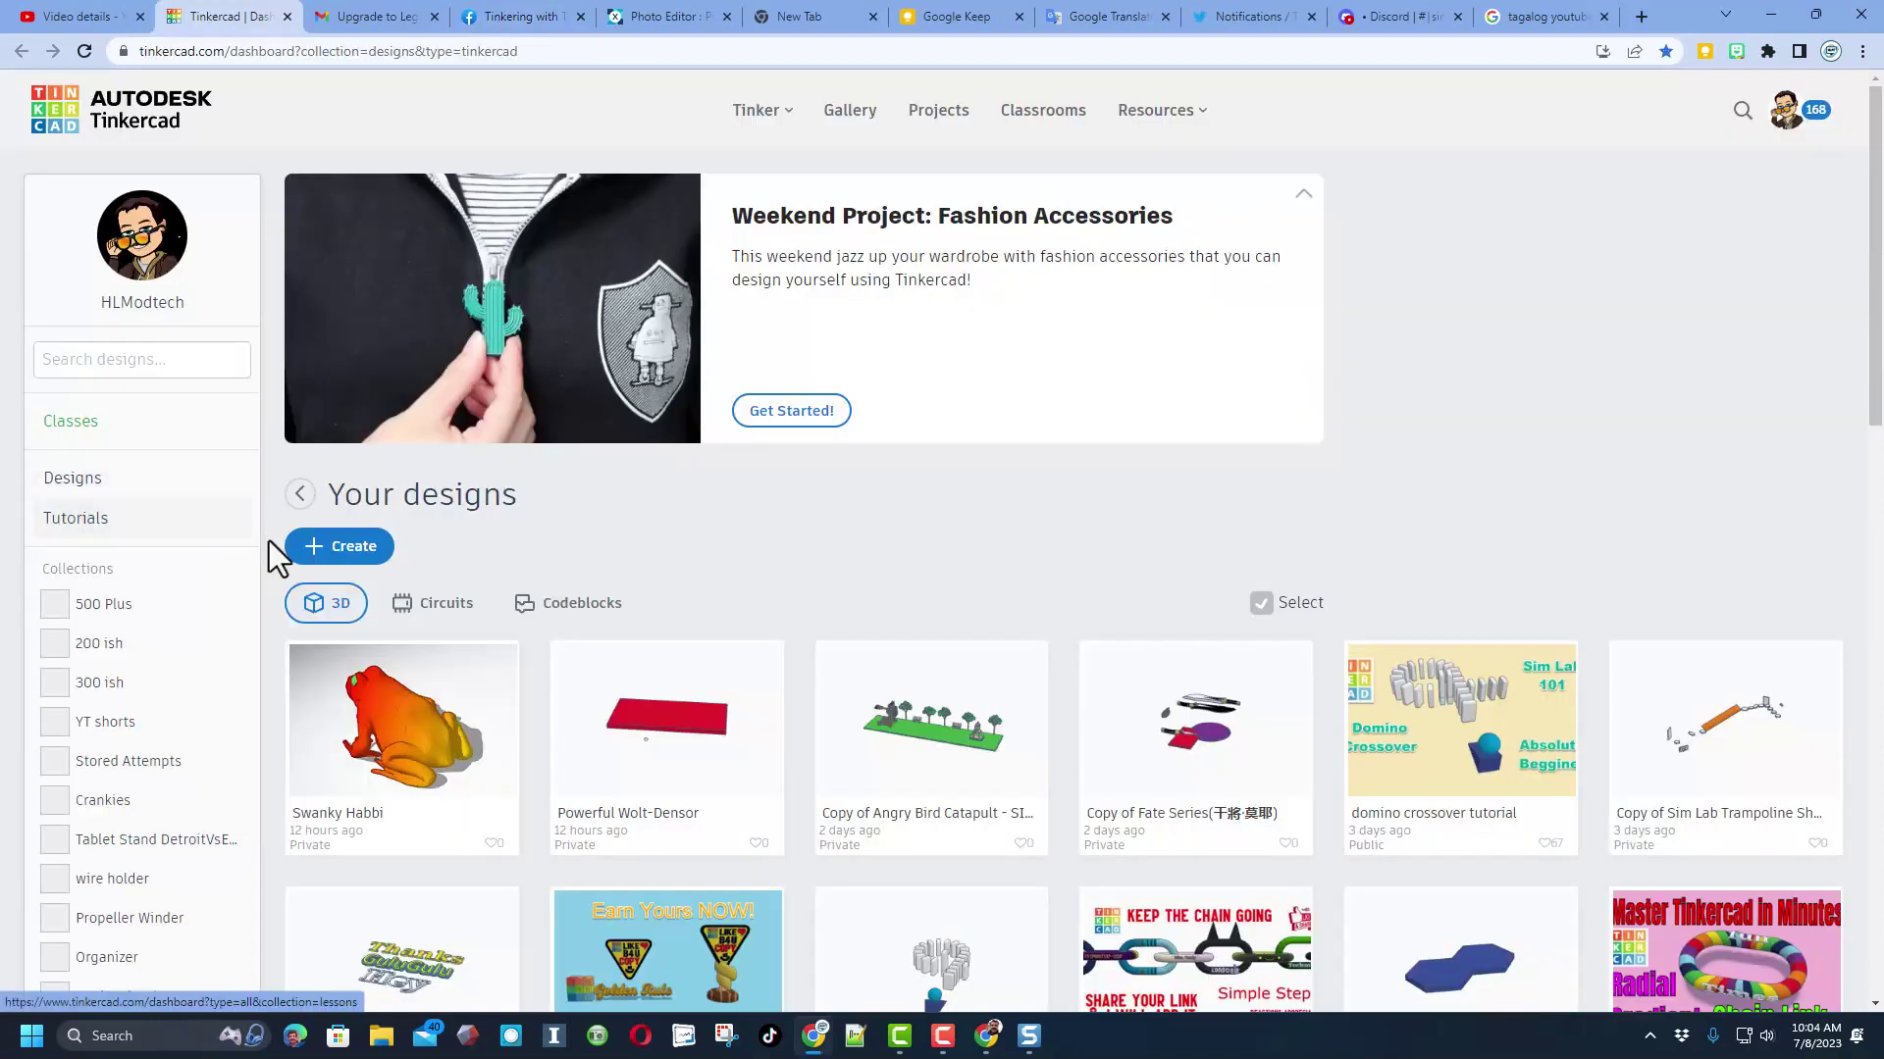
{"action": "left_click", "coordinate": [333, 545]}
{"action": "left_click", "coordinate": [360, 610]}
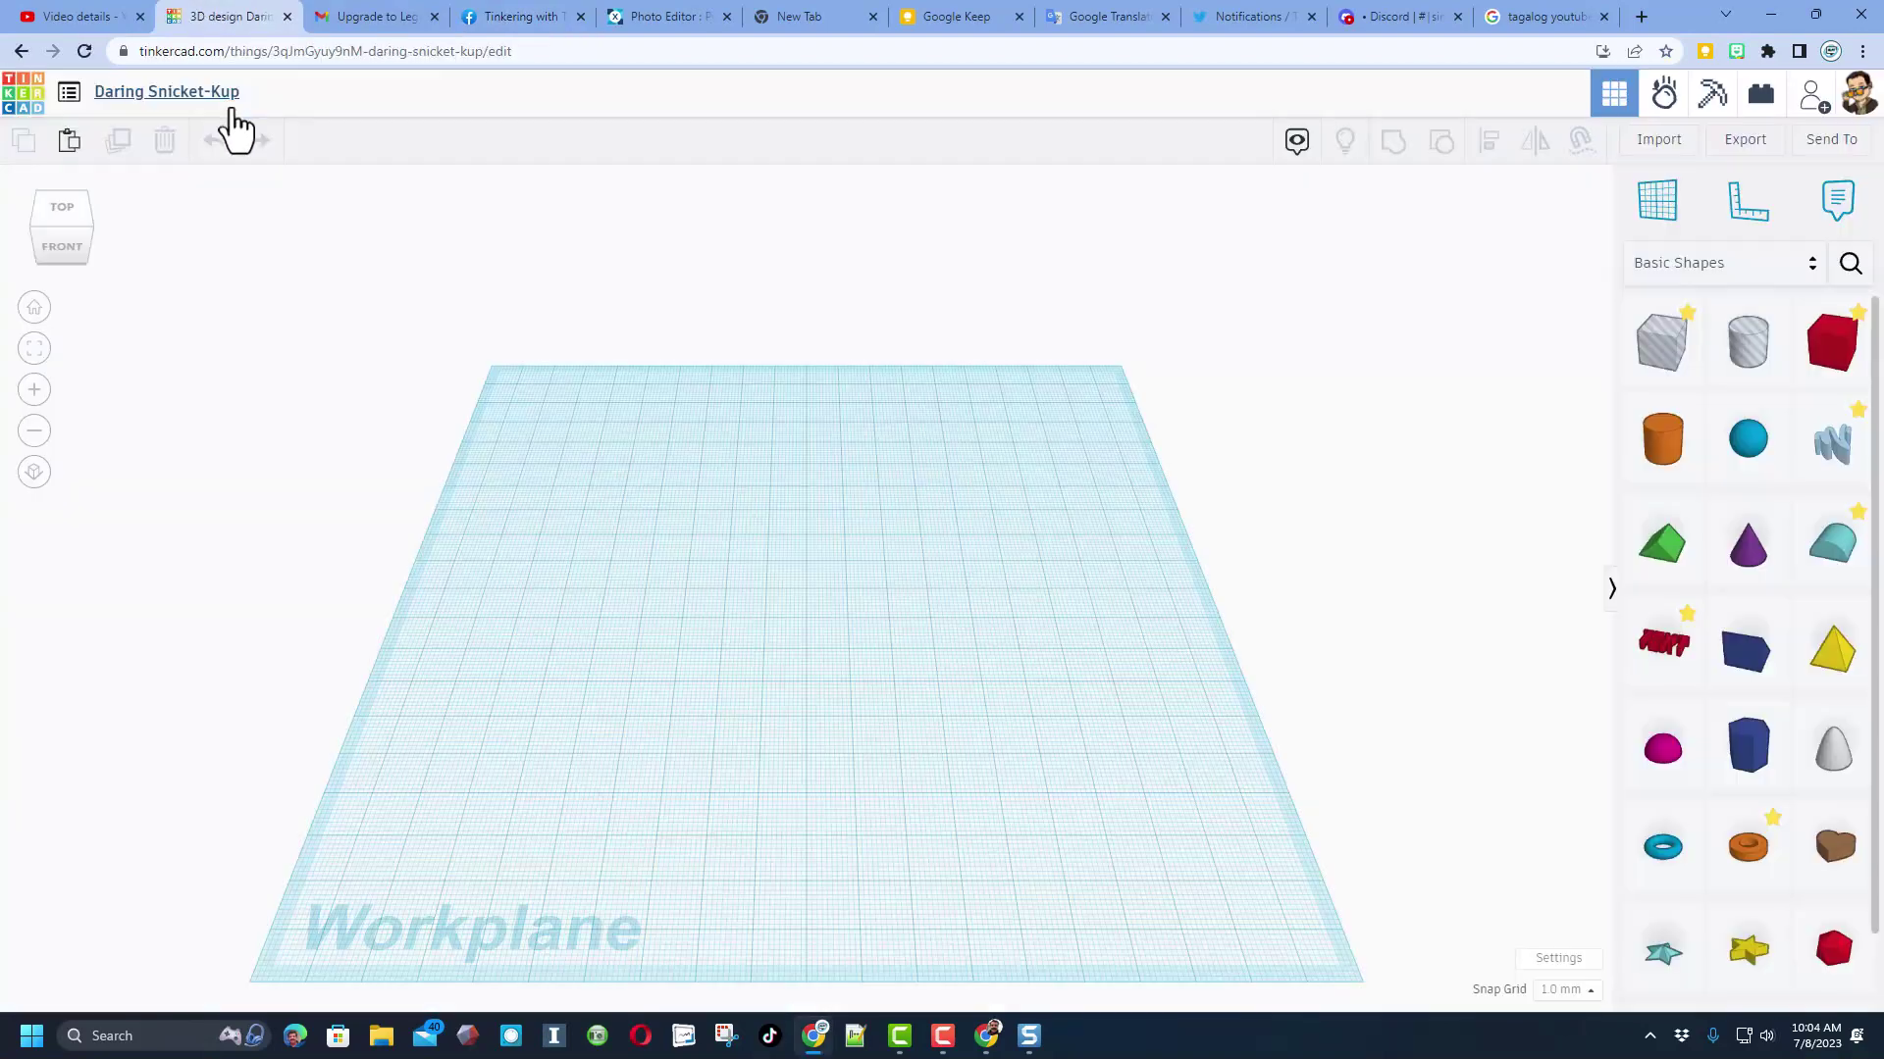
{"action": "left_click", "coordinate": [232, 106]}
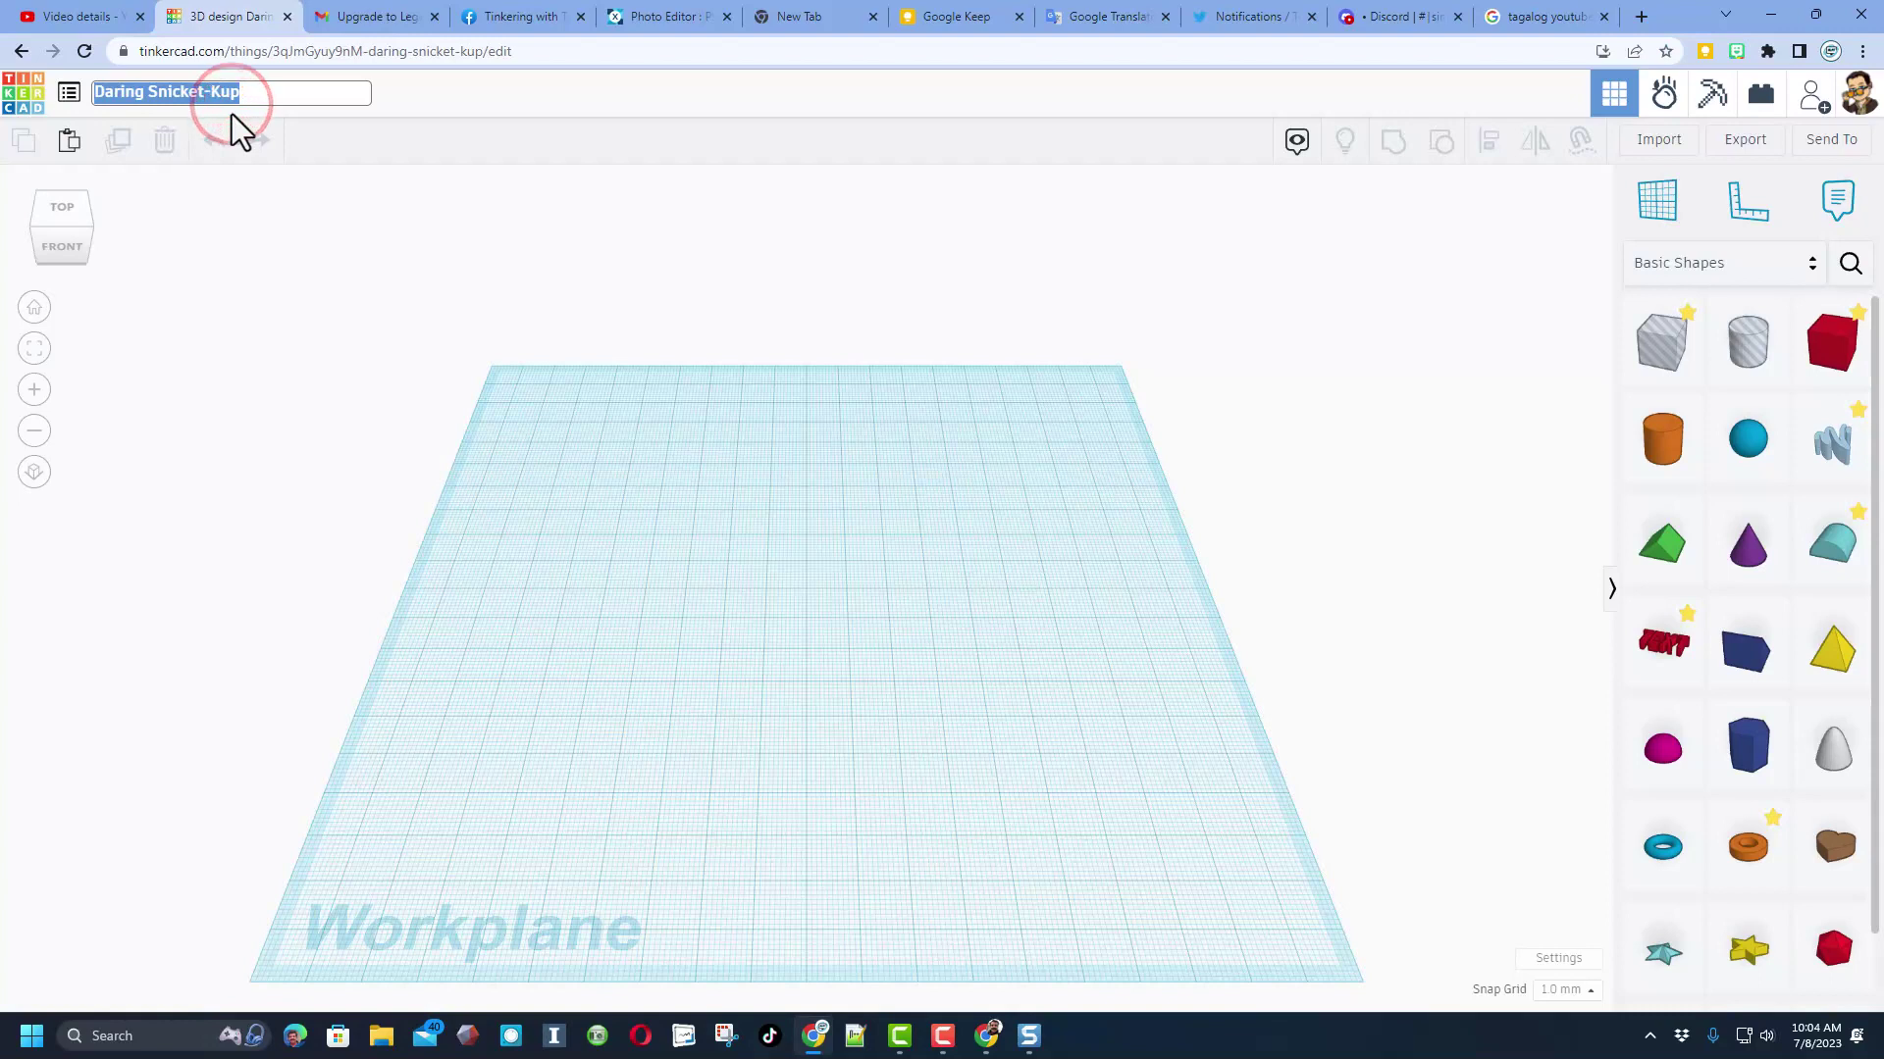
{"action": "type", "text": "clip"}
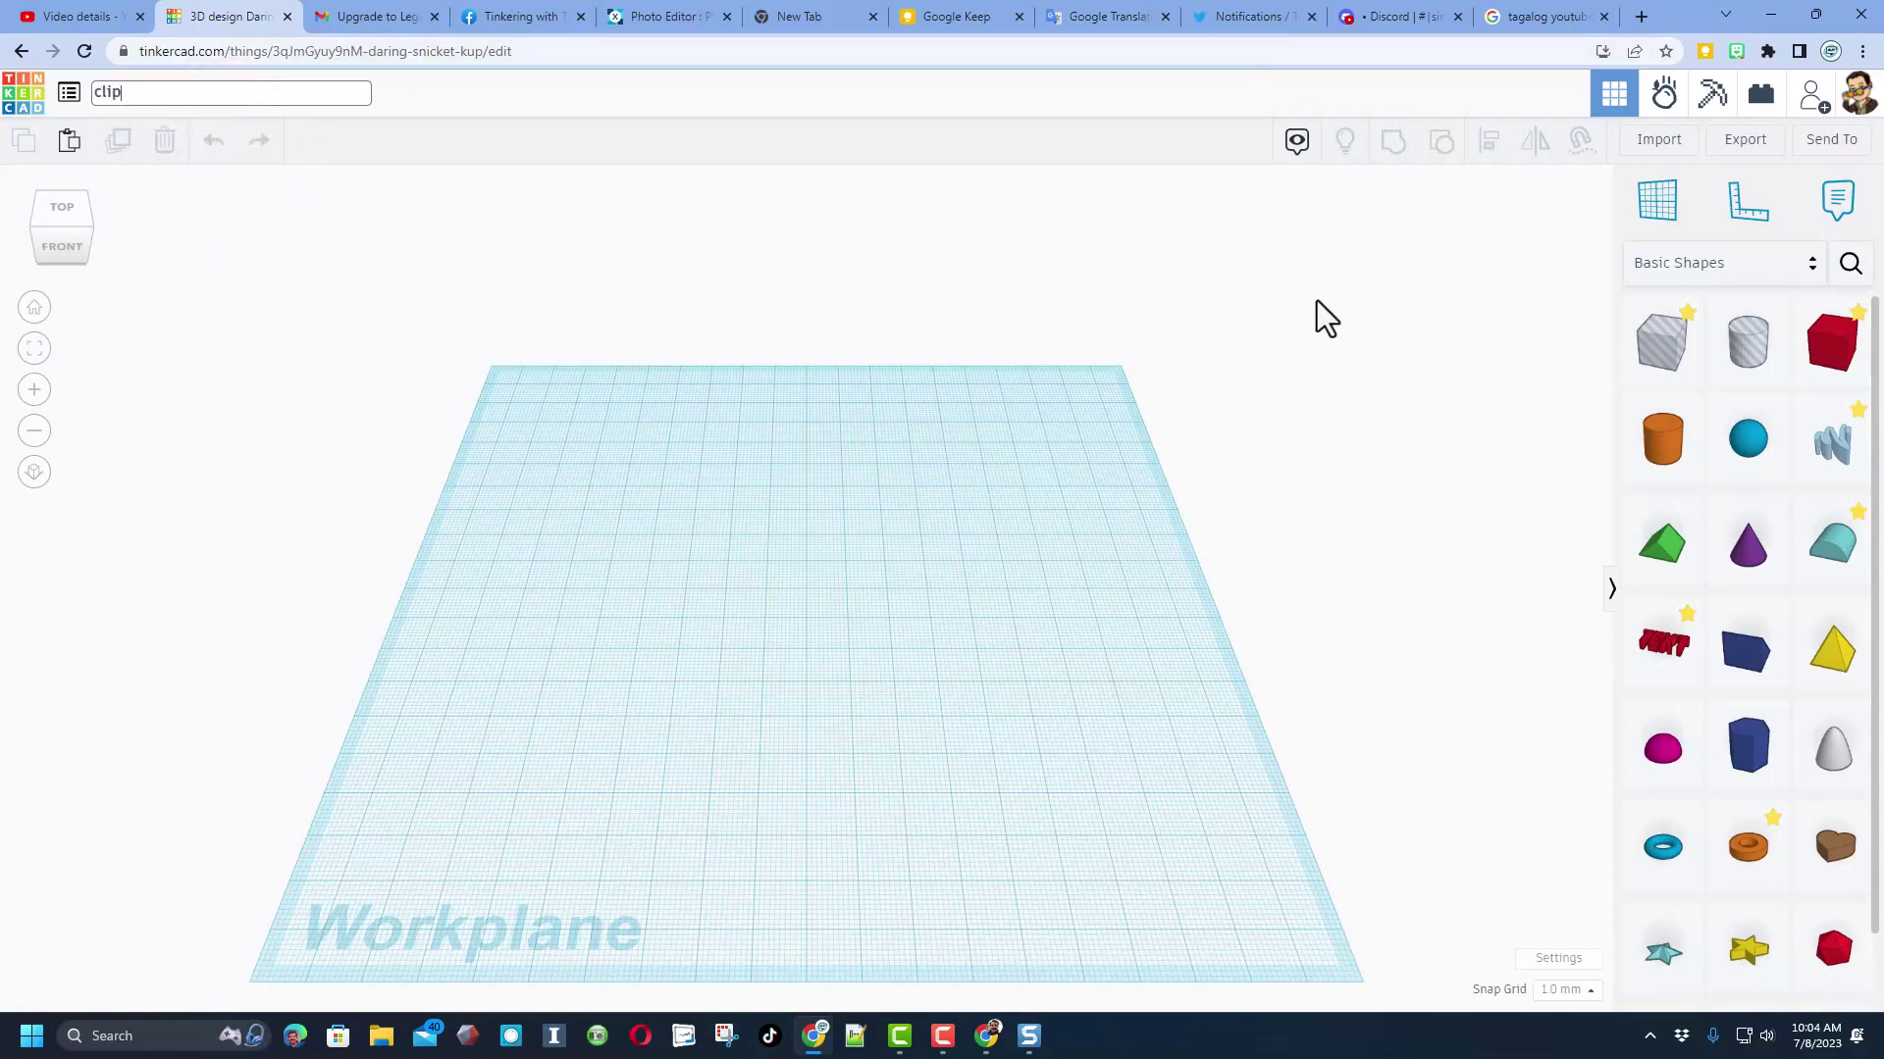
Search the community shapes for "bent" and place a Bent Pipe near the middle of the workplane.
{"action": "left_click", "coordinate": [1849, 265]}
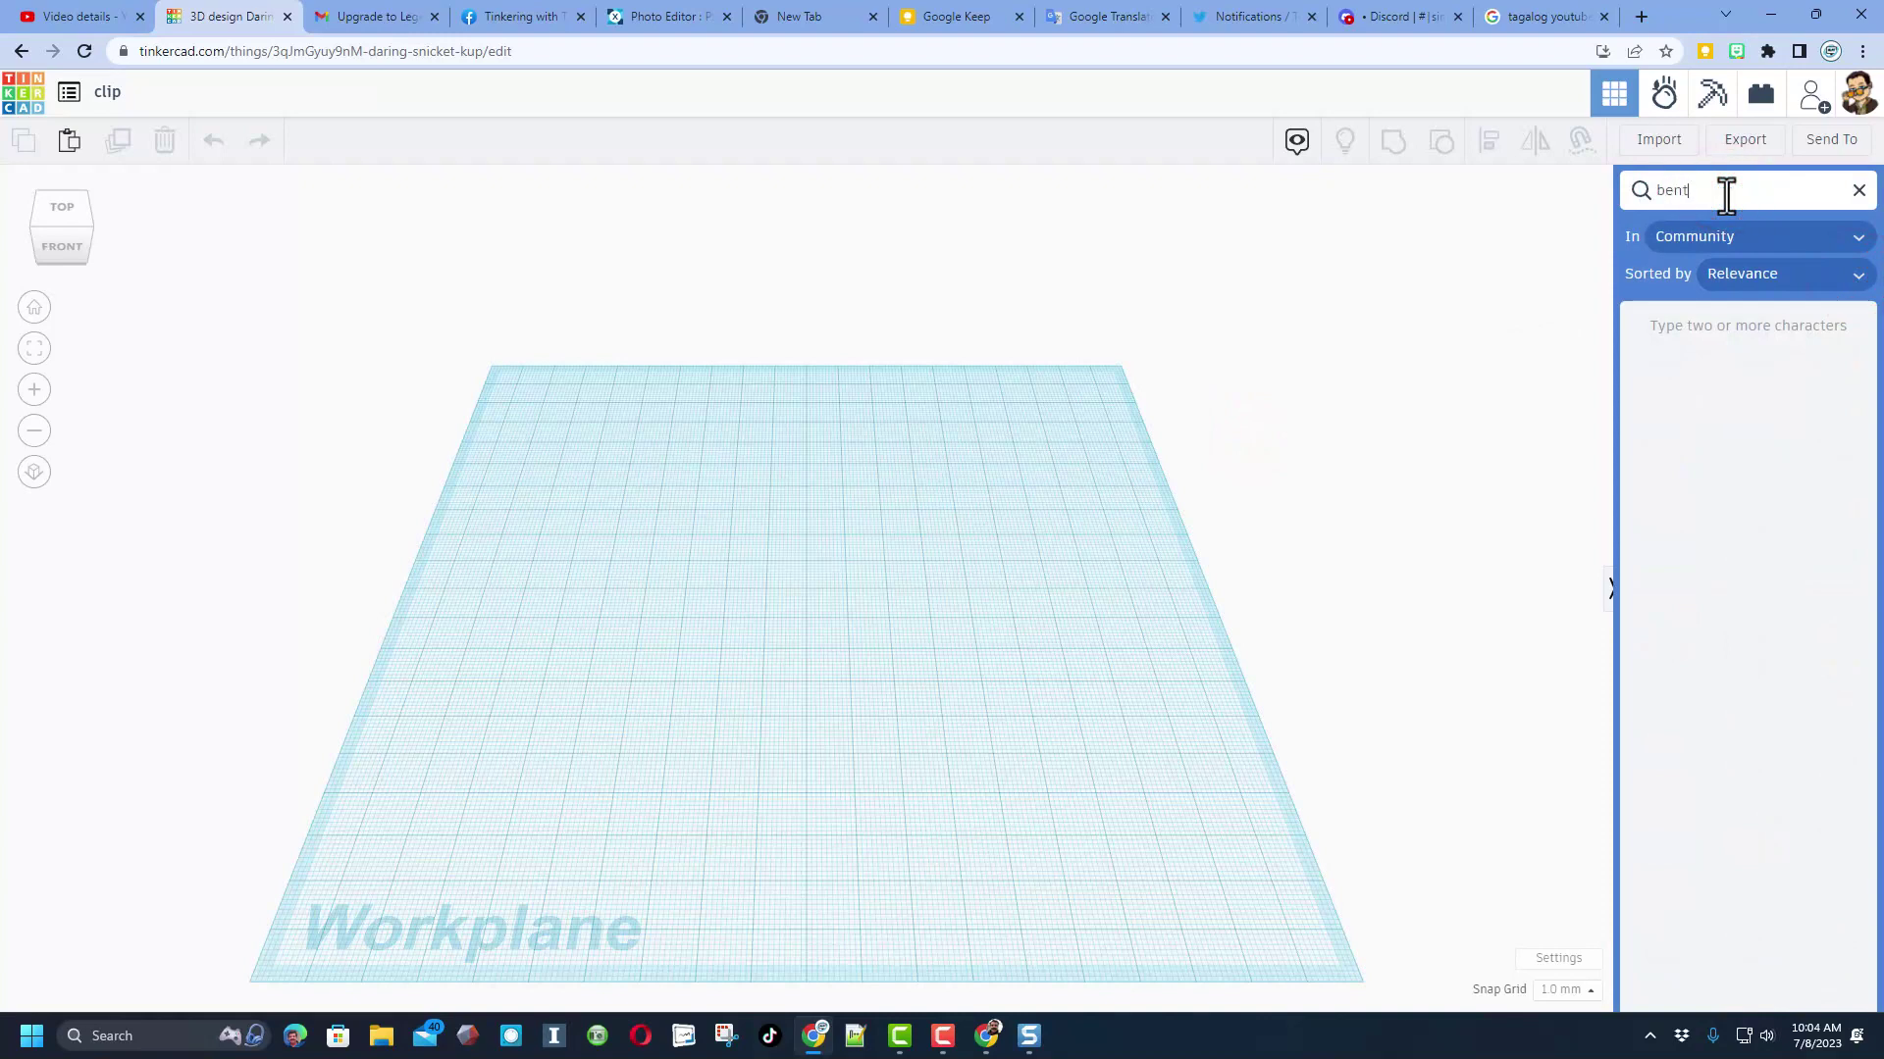
{"action": "type", "text": "bent"}
{"action": "left_click", "coordinate": [1745, 398]}
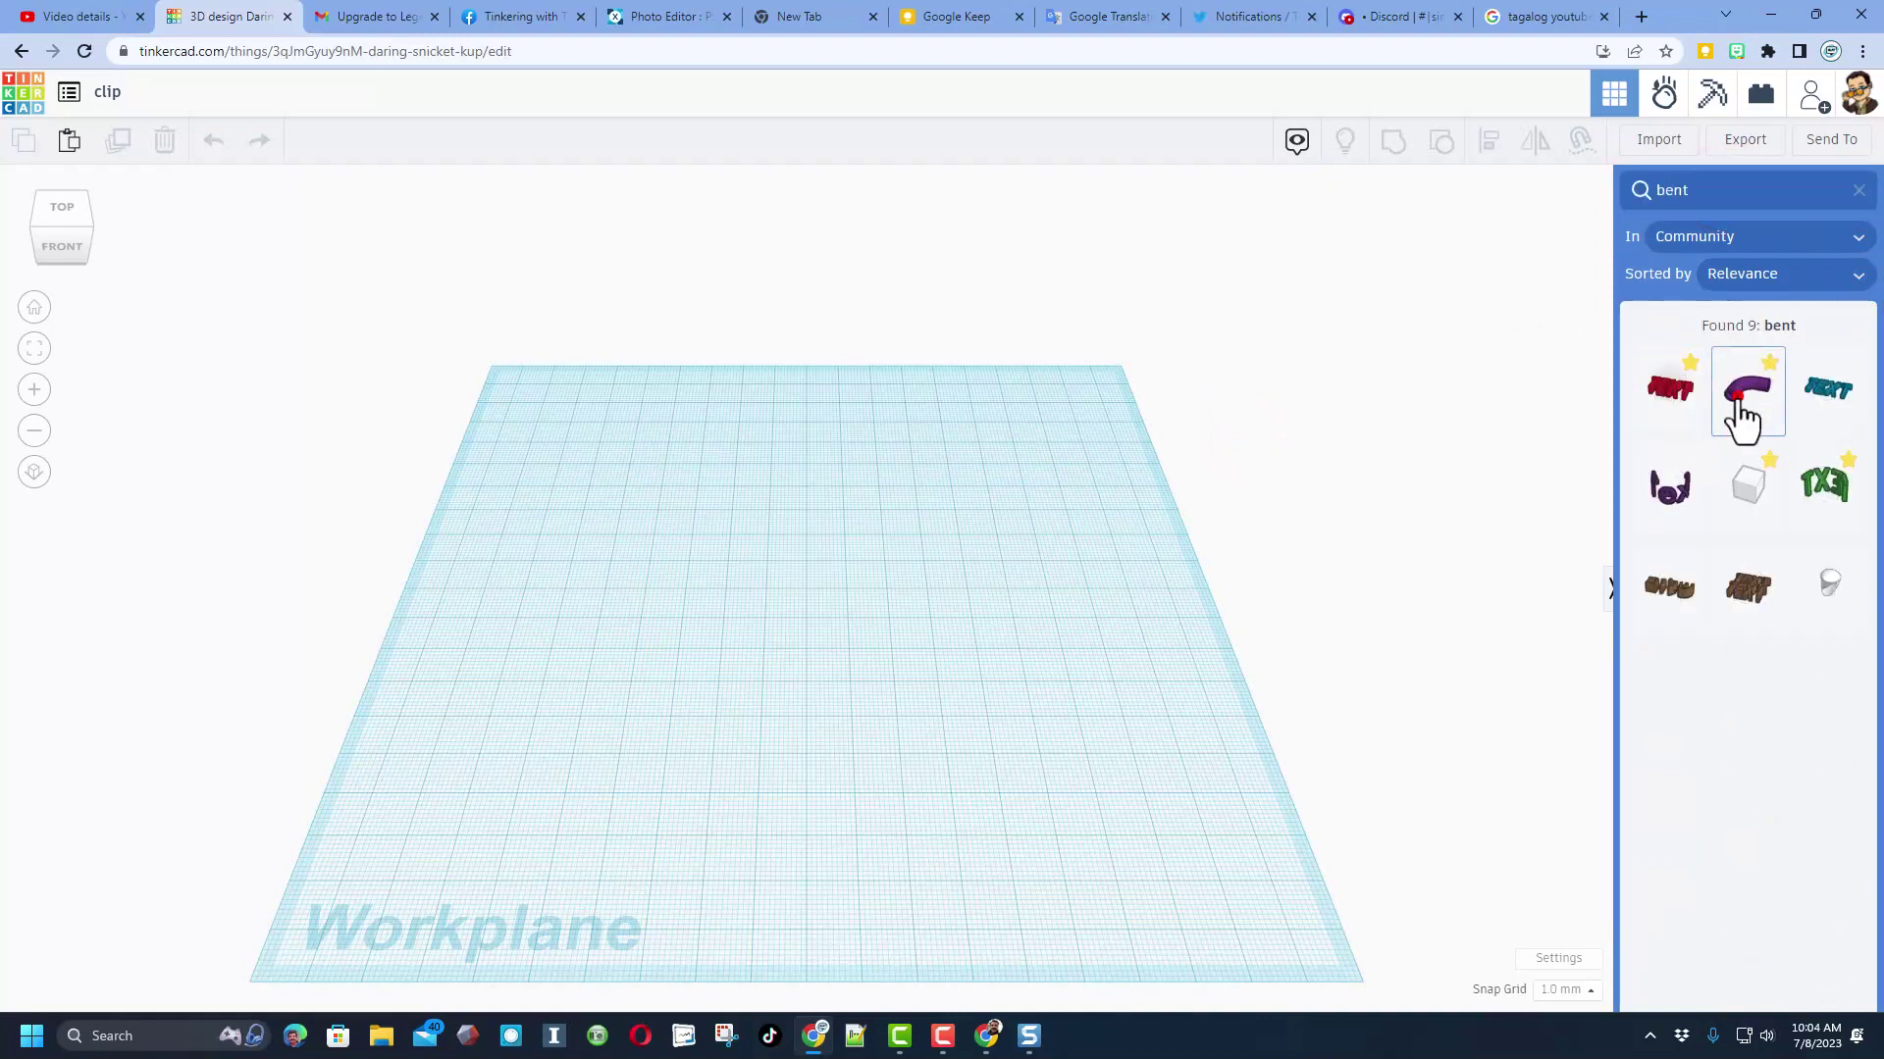
{"action": "left_click", "coordinate": [712, 632]}
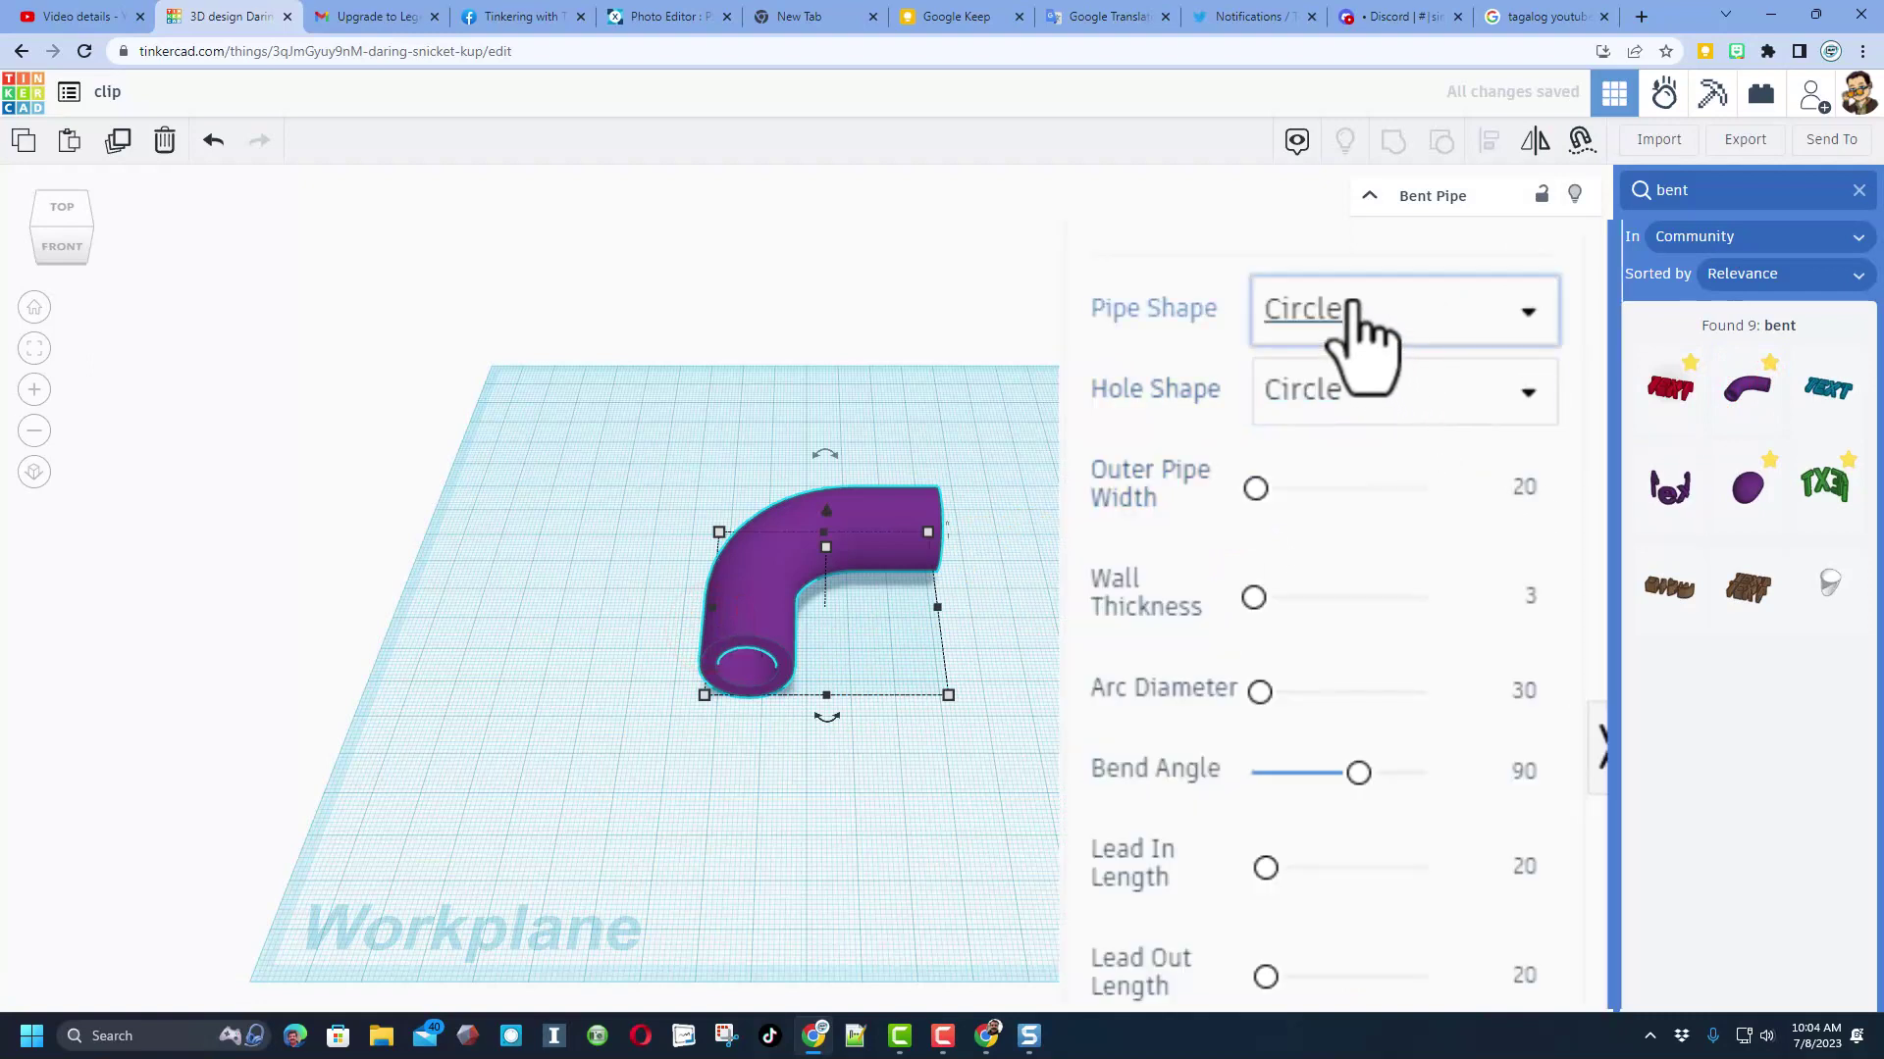
Set the bent pipe's bend angle to 10 and its wall thickness to 10.
{"action": "left_click", "coordinate": [1514, 771]}
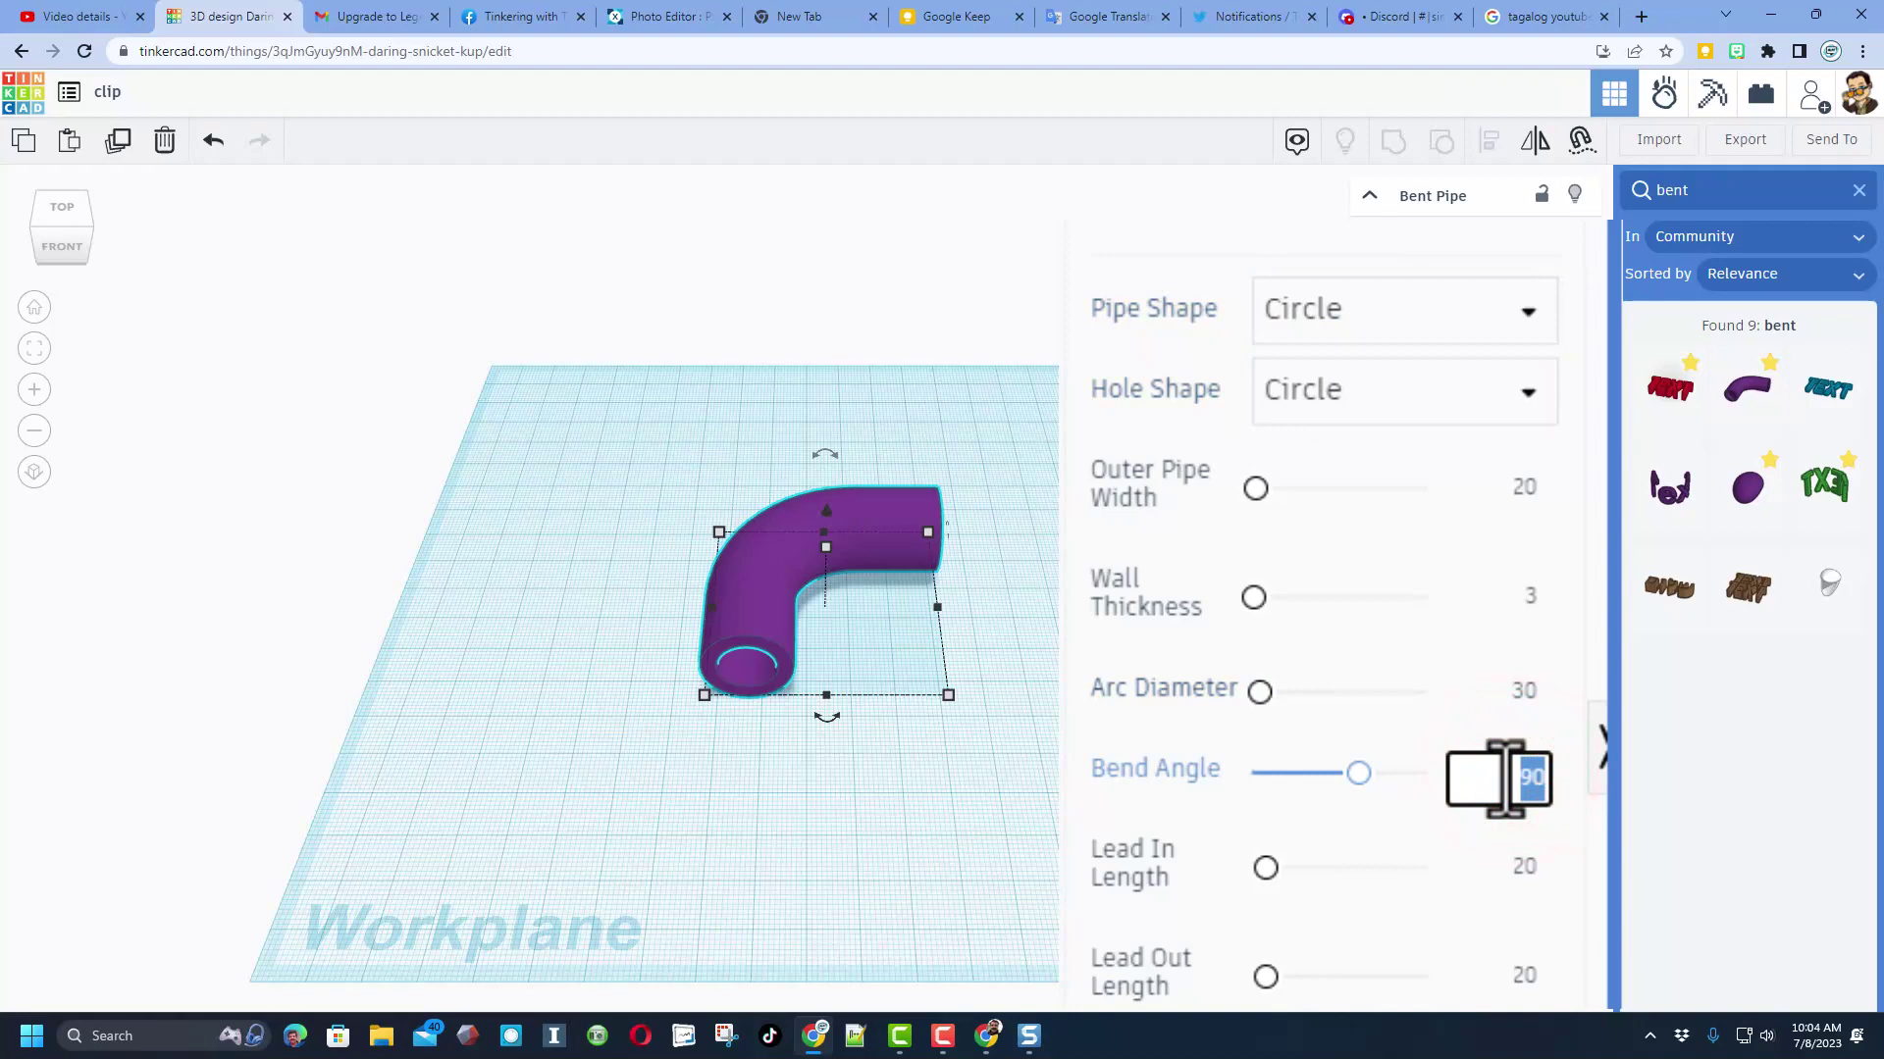
{"action": "type", "text": "10"}
{"action": "key", "text": "Return"}
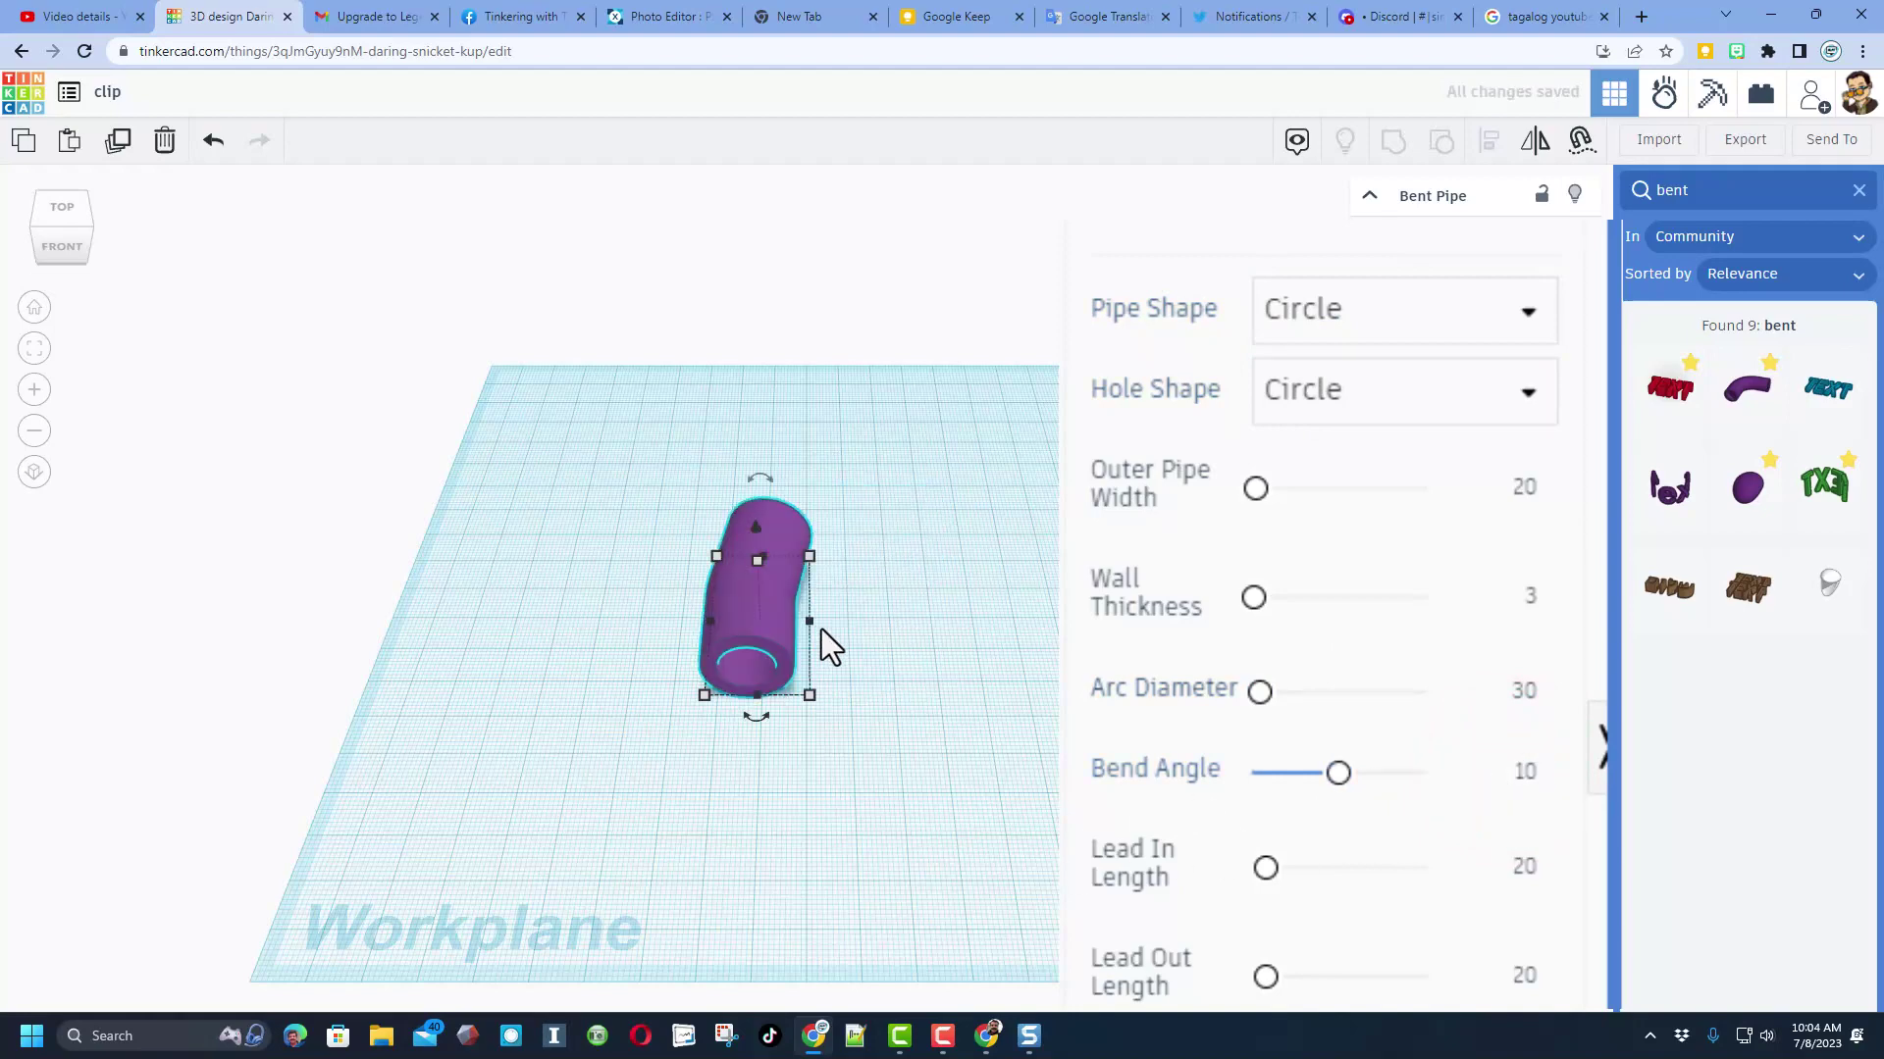
{"action": "scroll", "coordinate": [767, 586], "scroll_direction": "up", "scroll_amount": 3}
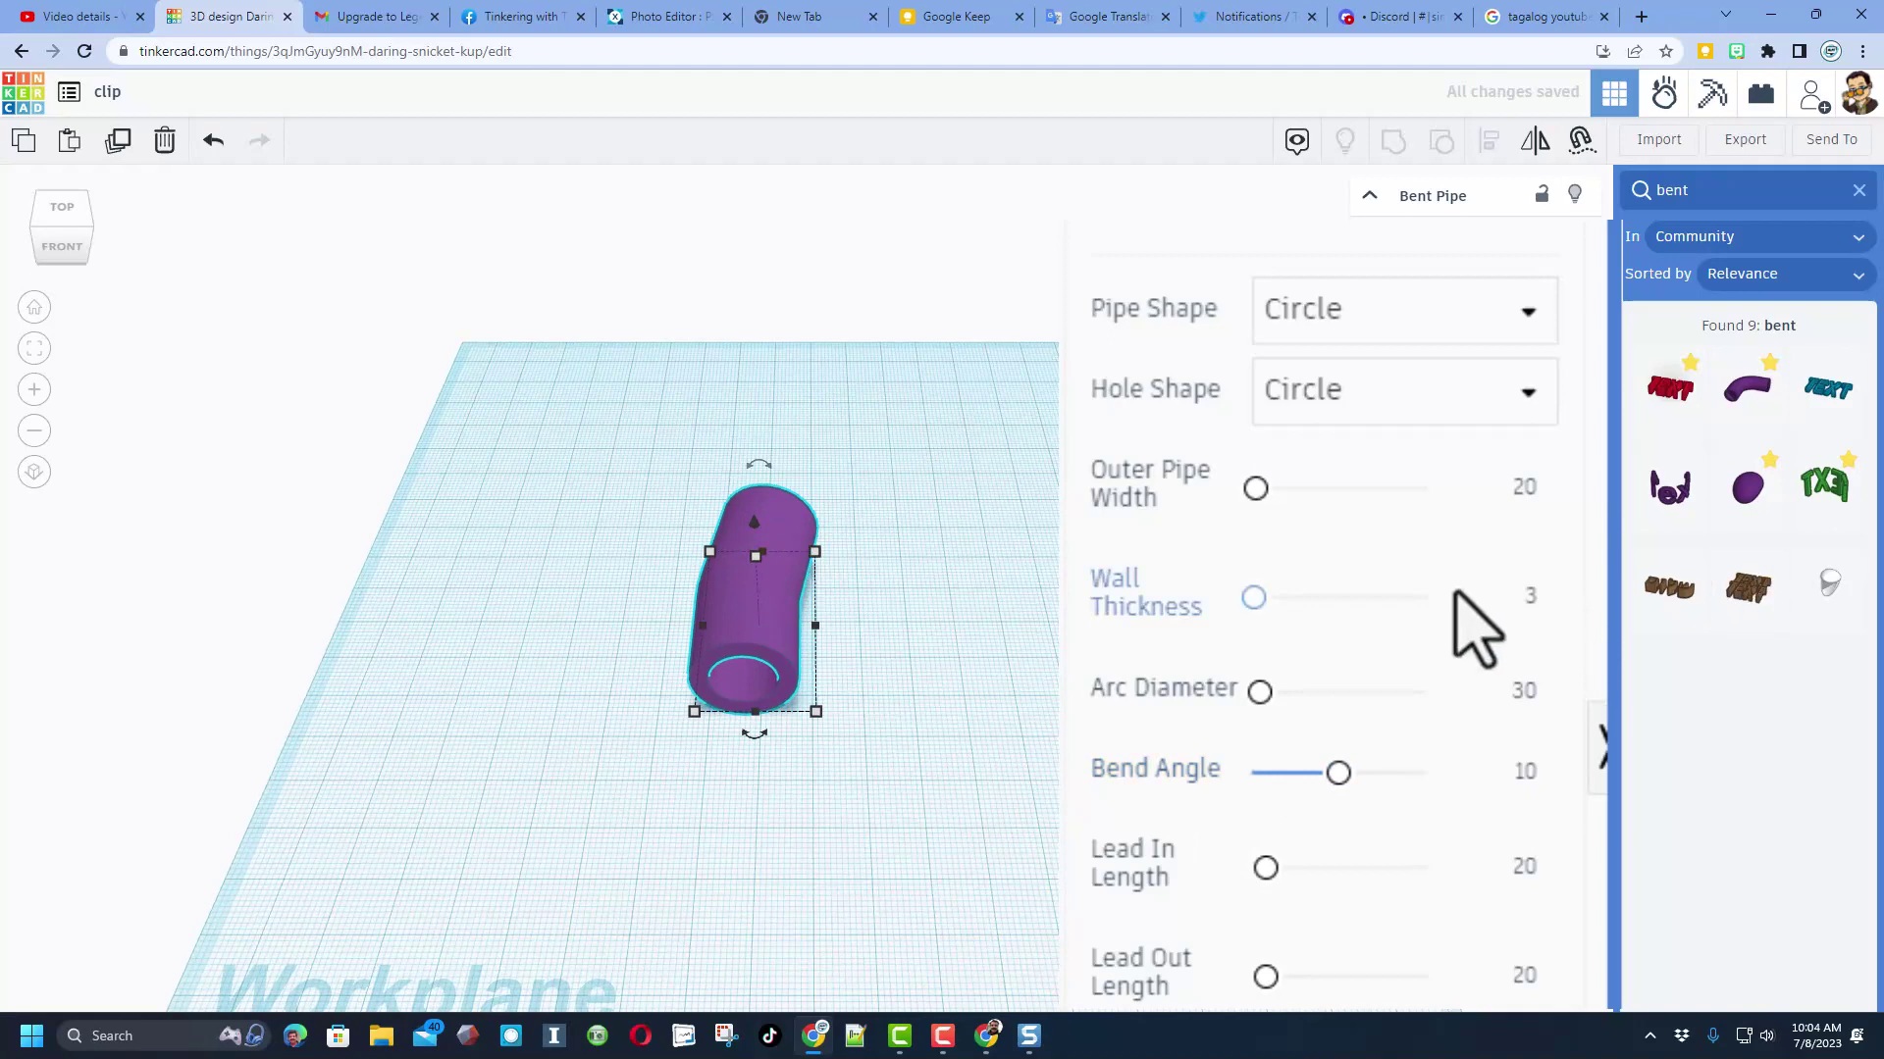
{"action": "left_click", "coordinate": [1526, 602]}
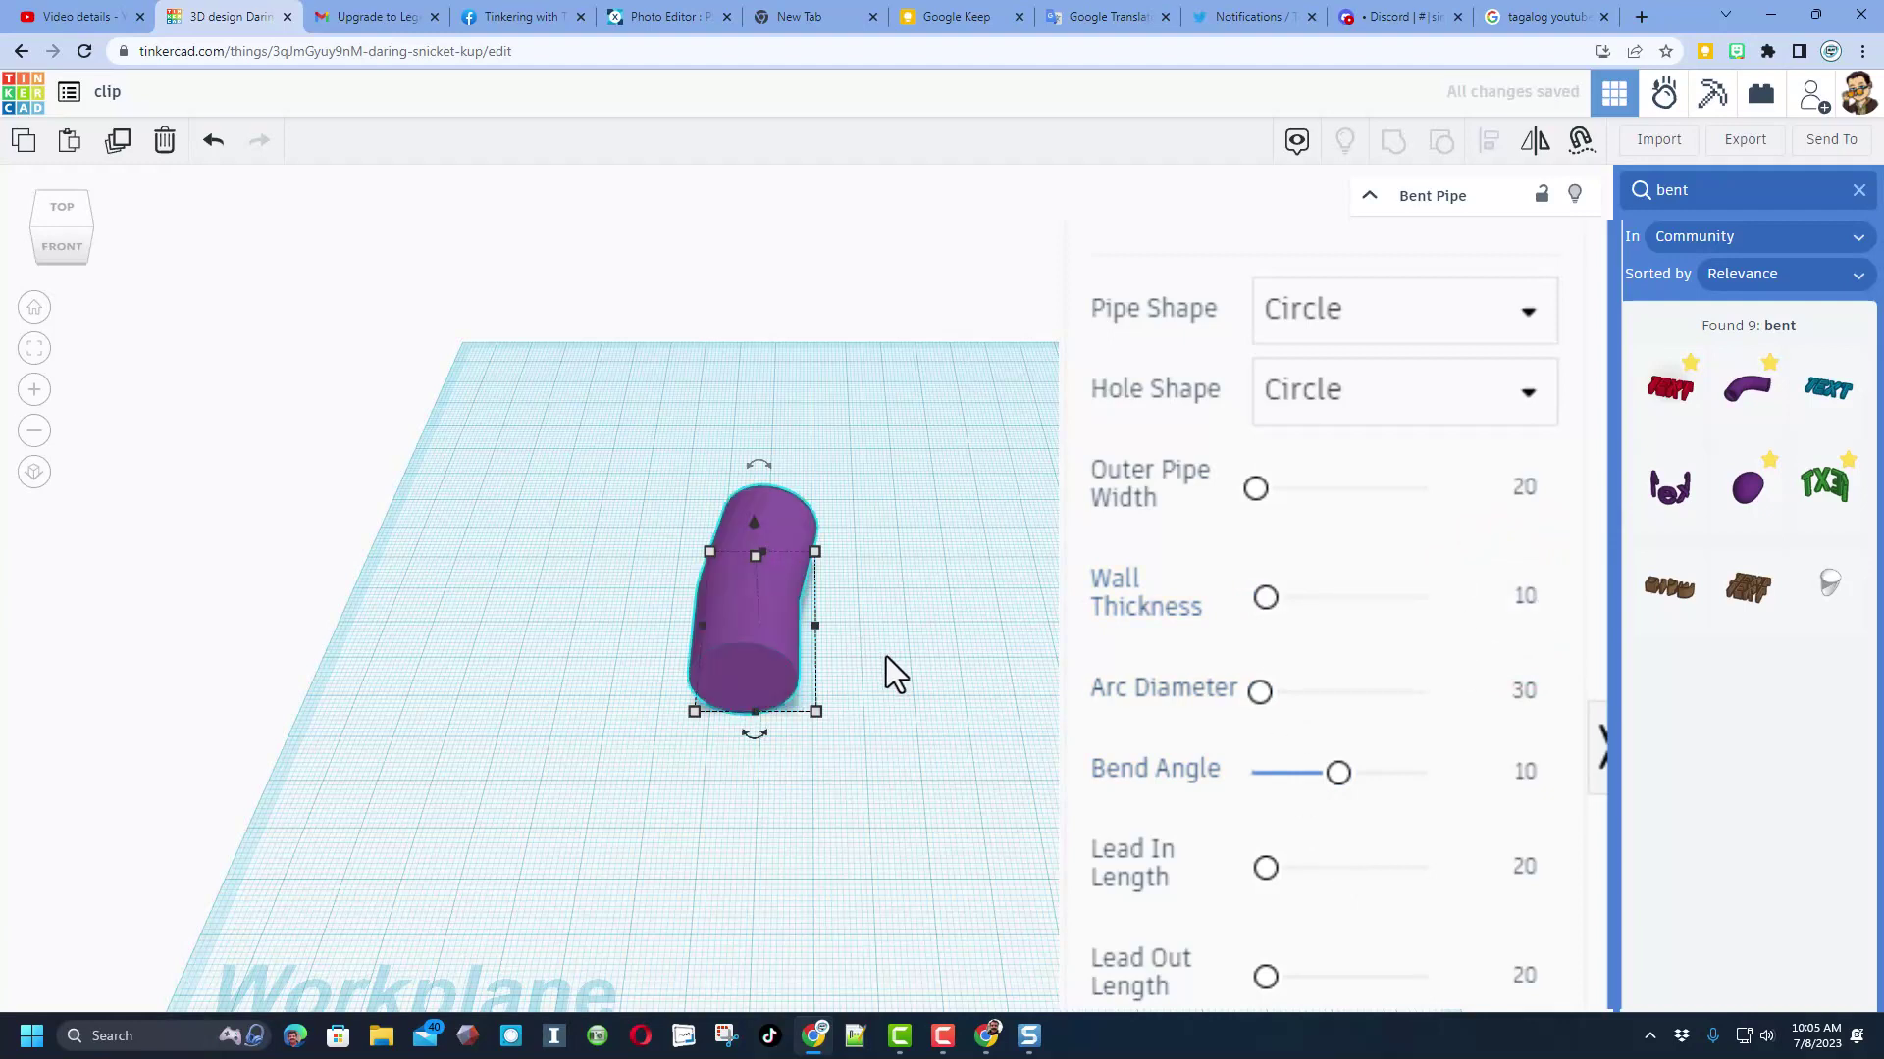
Set the bent pipe's arc diameter to 50 and its bend angle to 15.
{"action": "left_click", "coordinate": [1524, 690]}
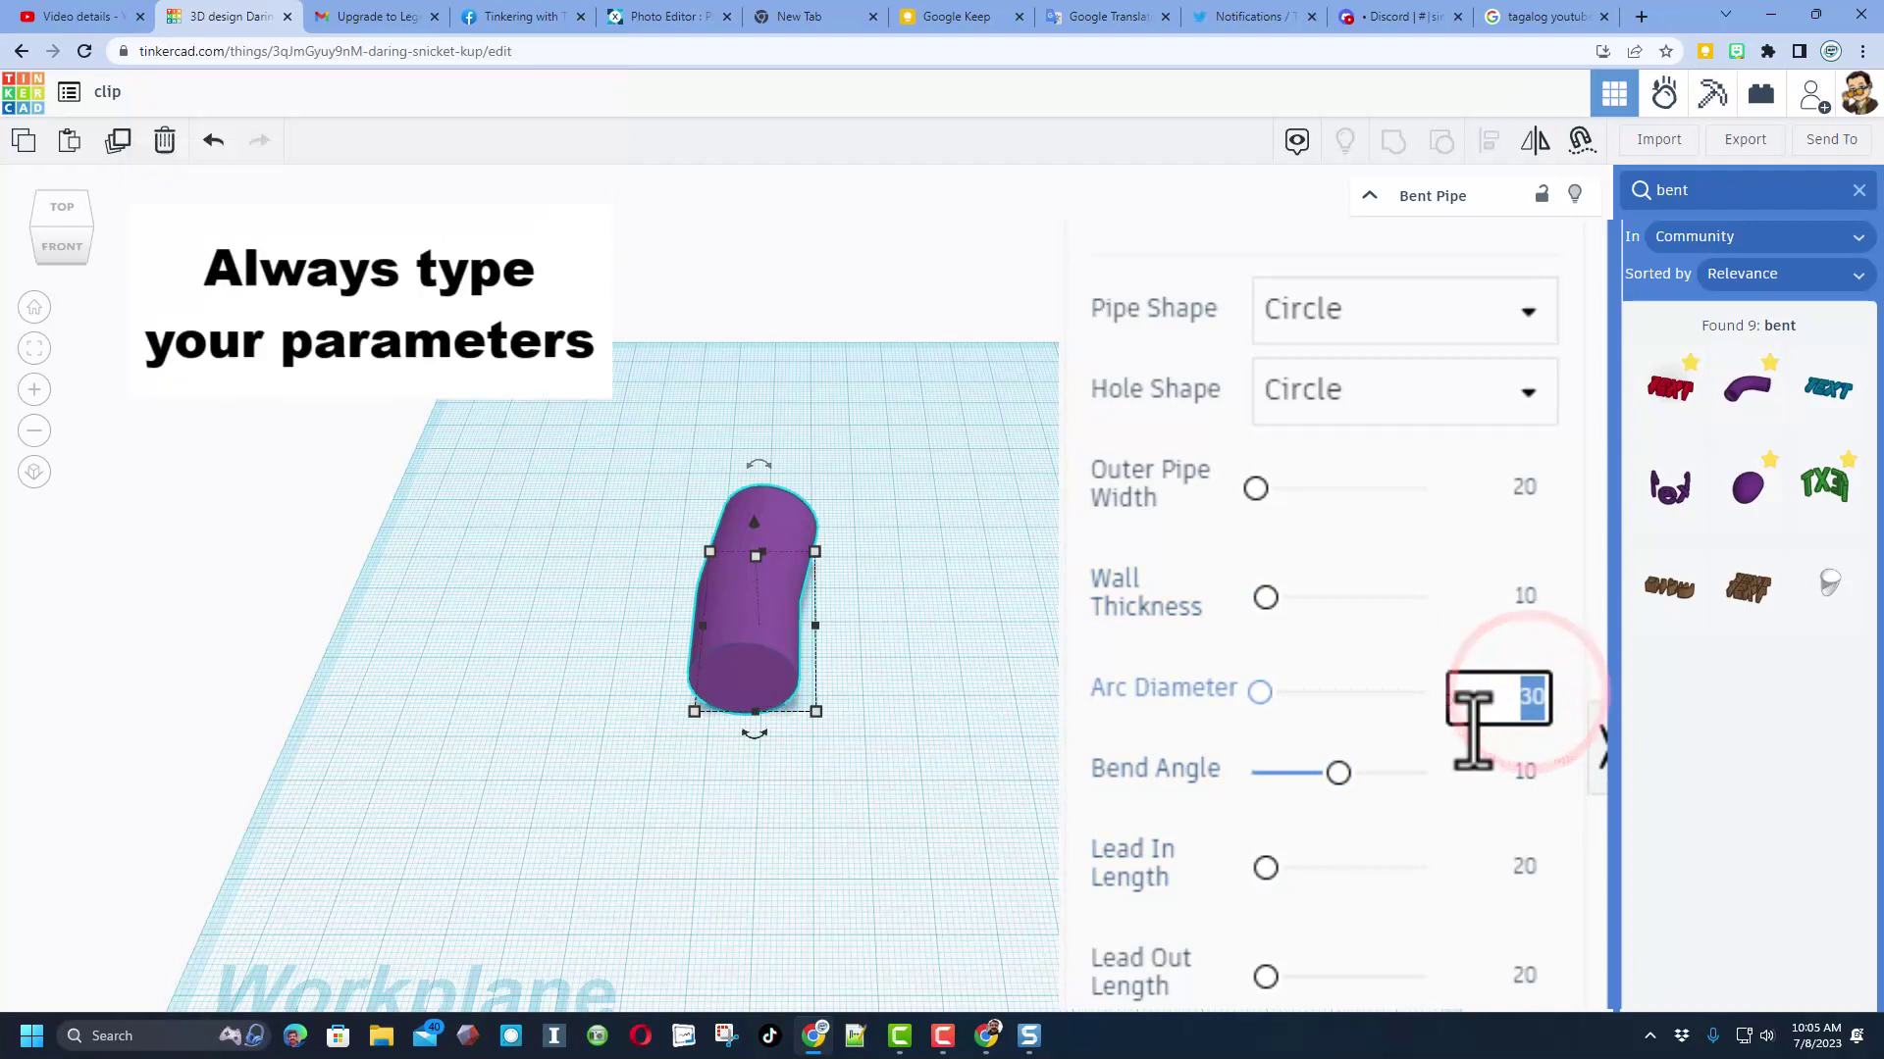
{"action": "type", "text": "50"}
{"action": "key", "text": "Return"}
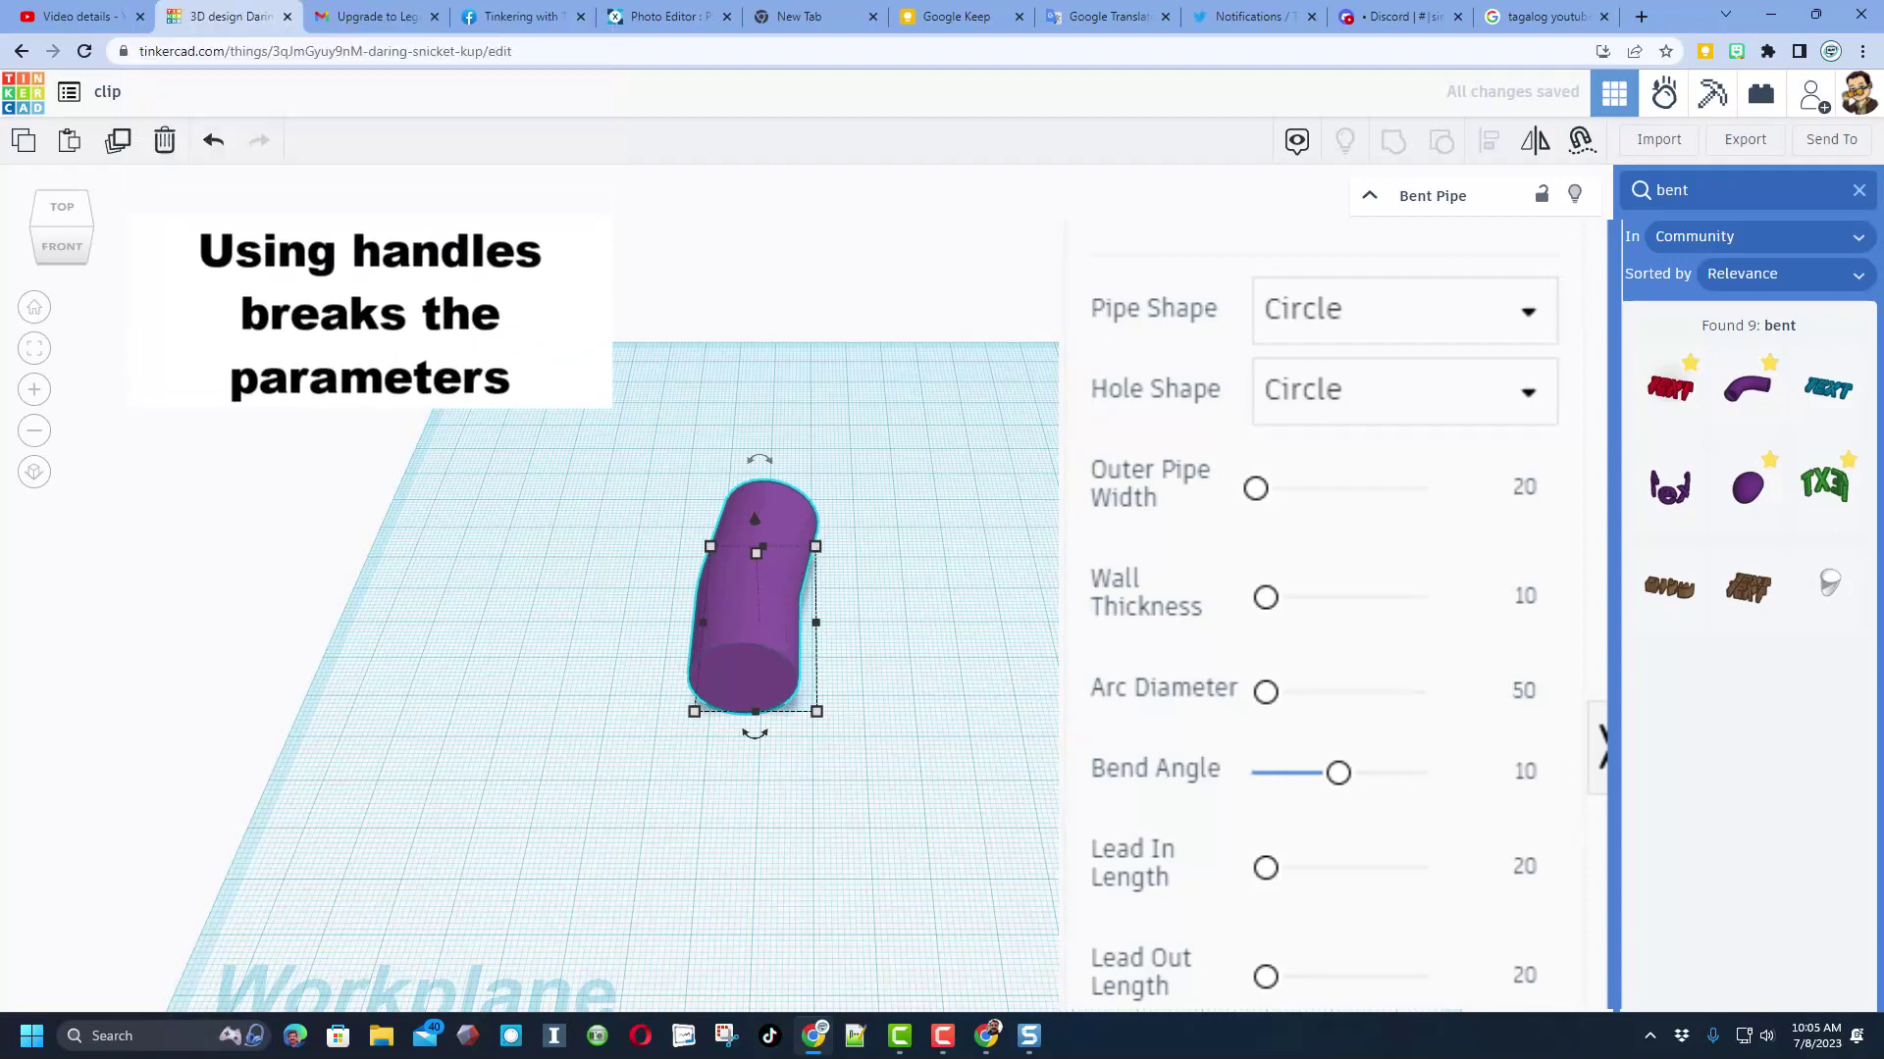
{"action": "left_click", "coordinate": [1526, 765]}
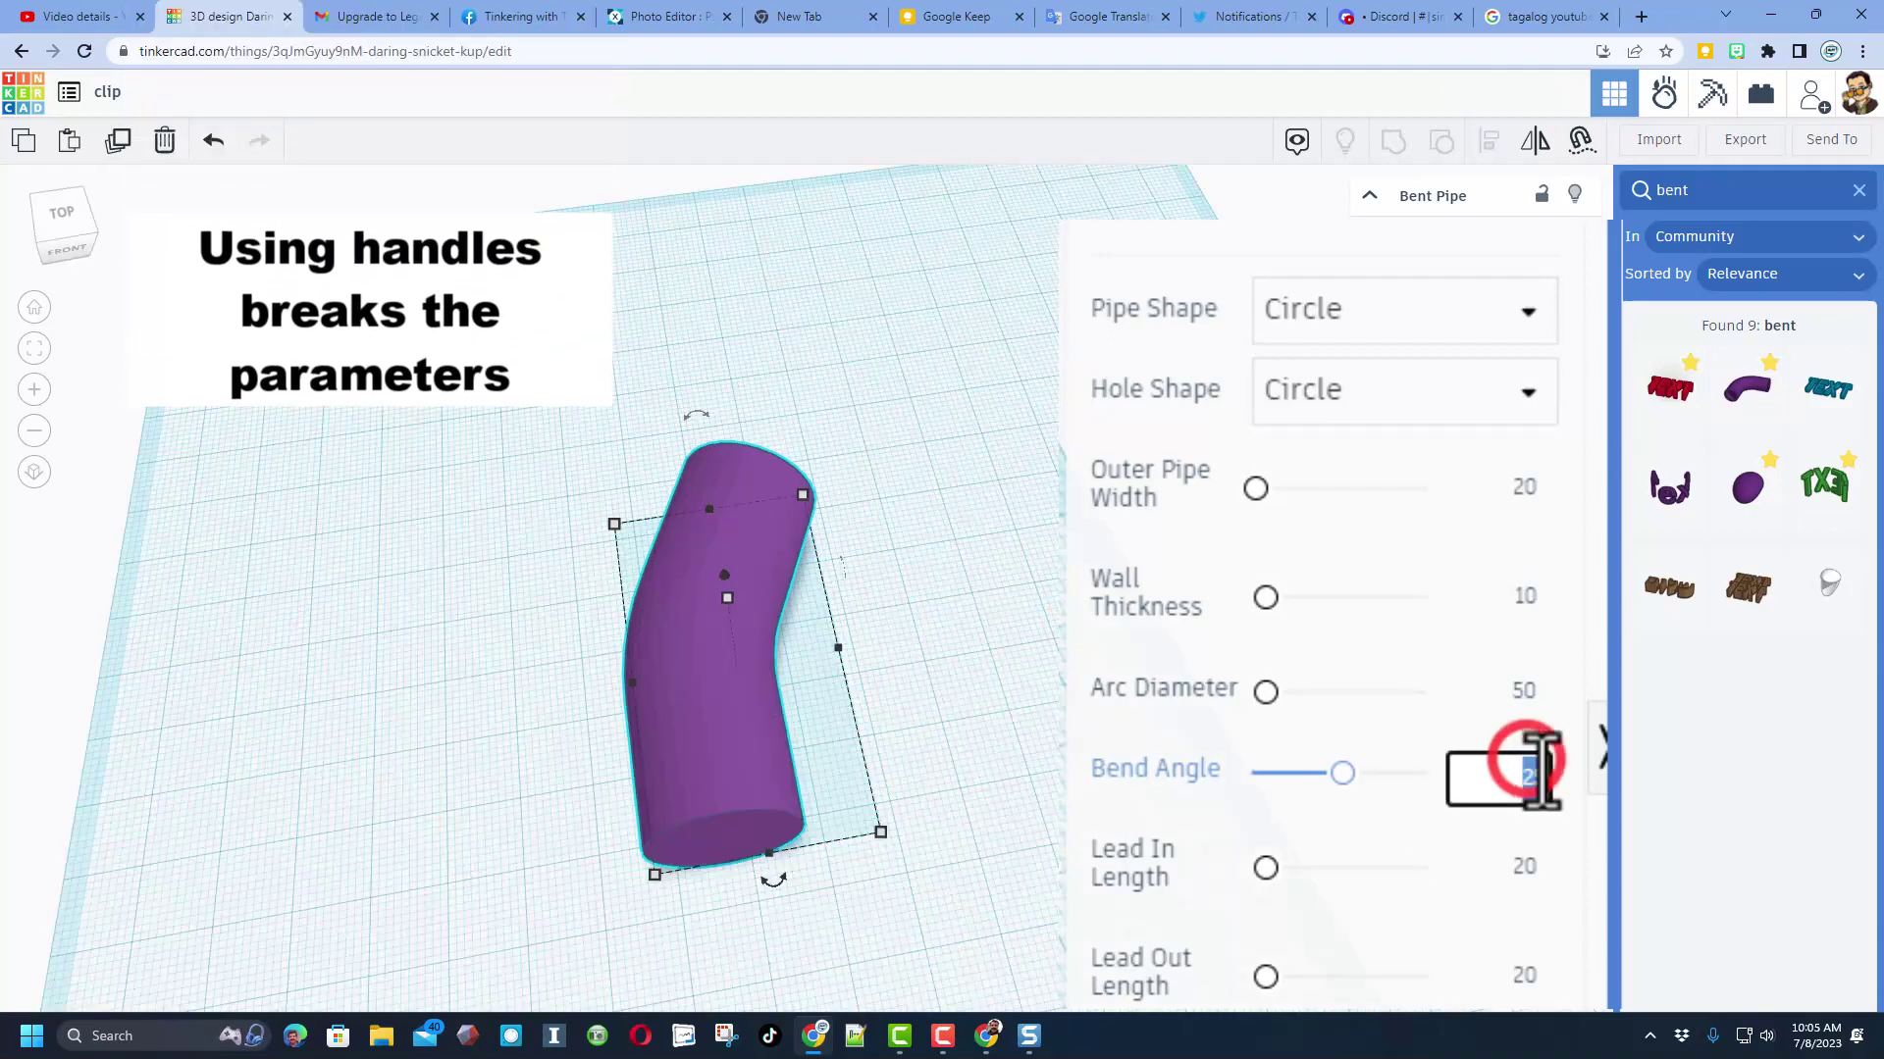
{"action": "type", "text": "15"}
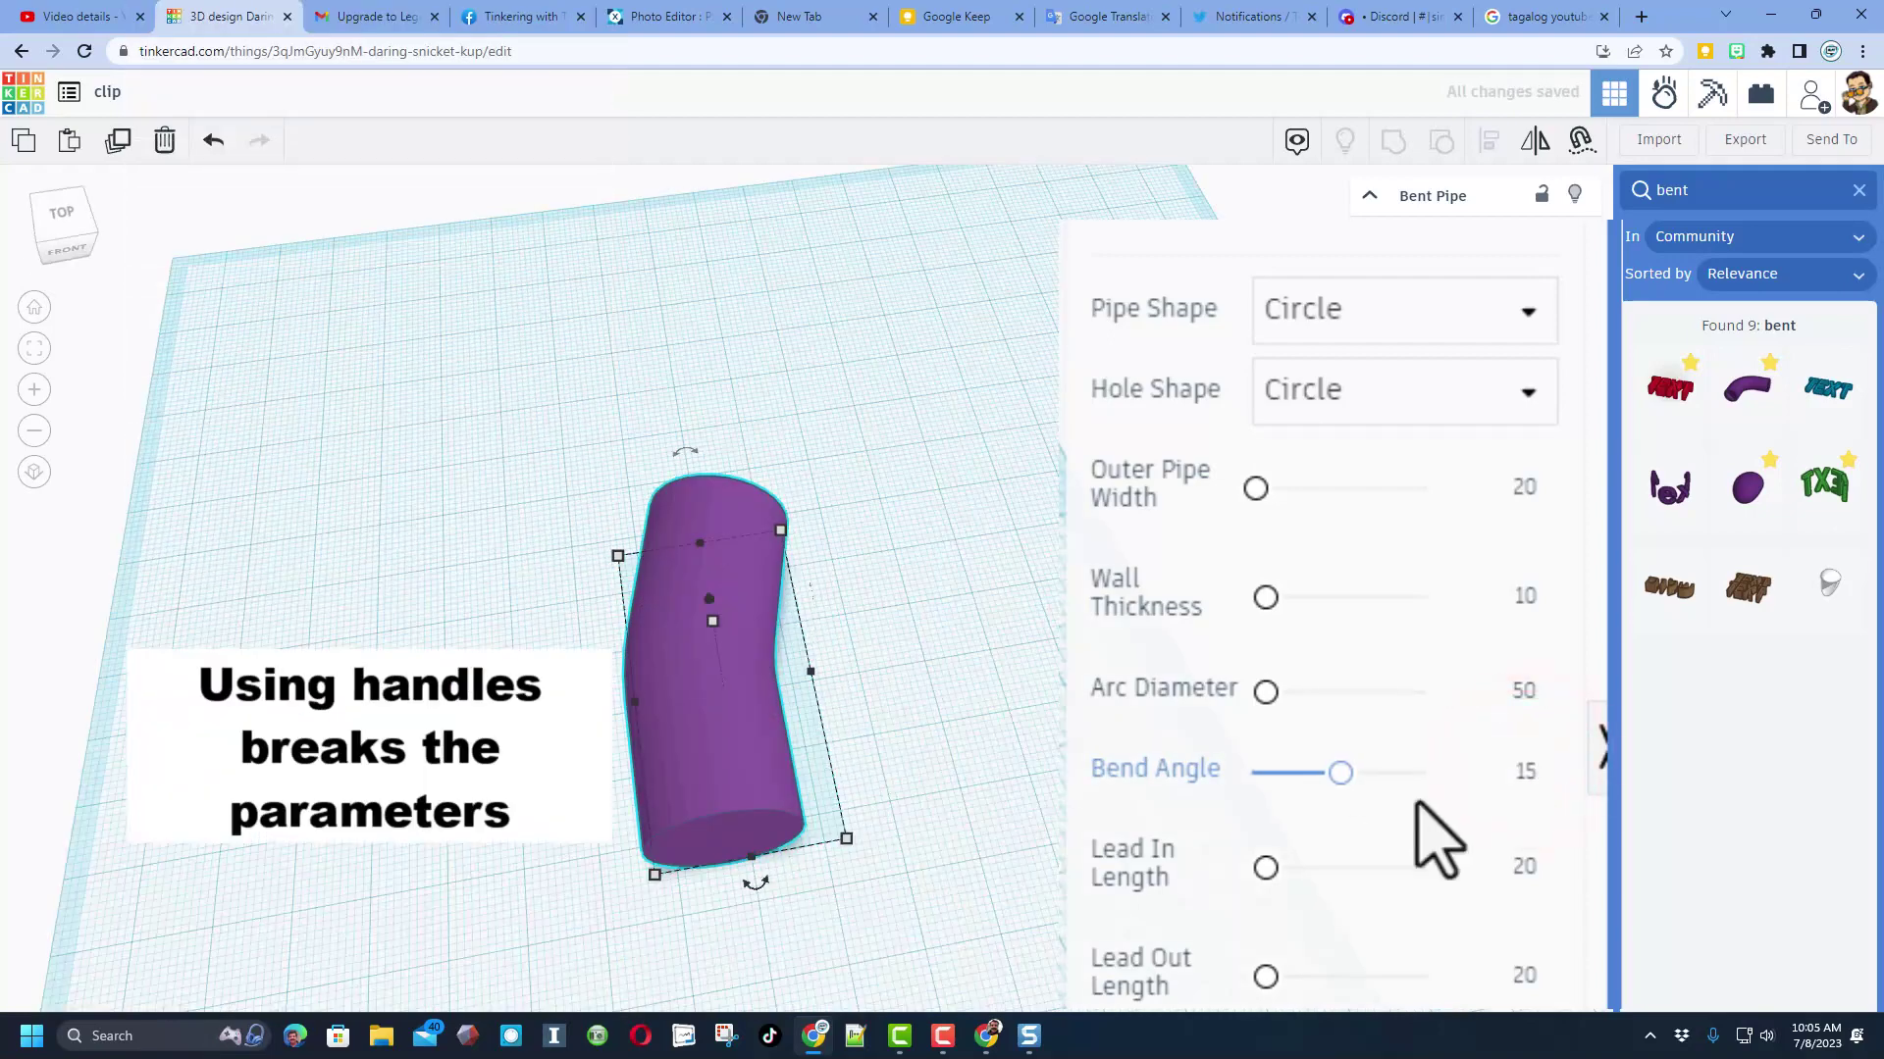
Set the bent pipe's lead in length to 10 and its lead out length to 15.
{"action": "left_click", "coordinate": [1525, 868]}
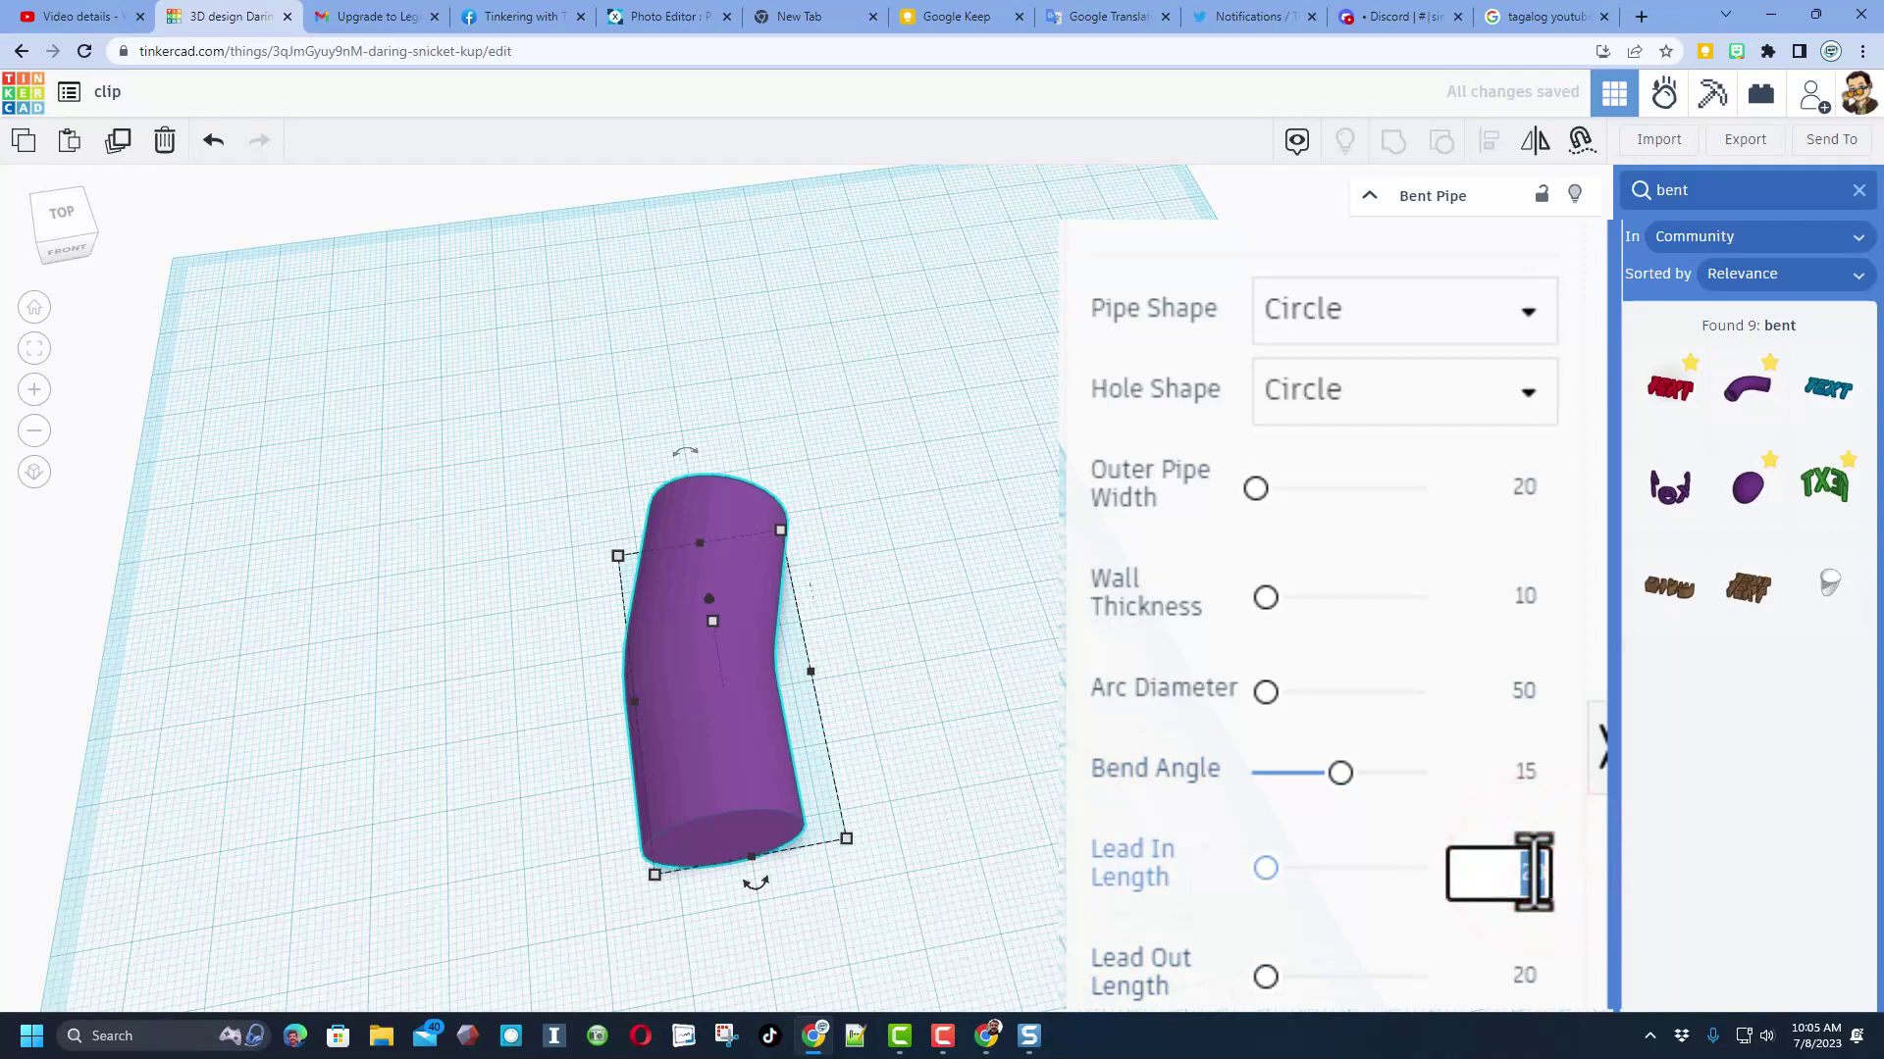
{"action": "key", "text": "Return"}
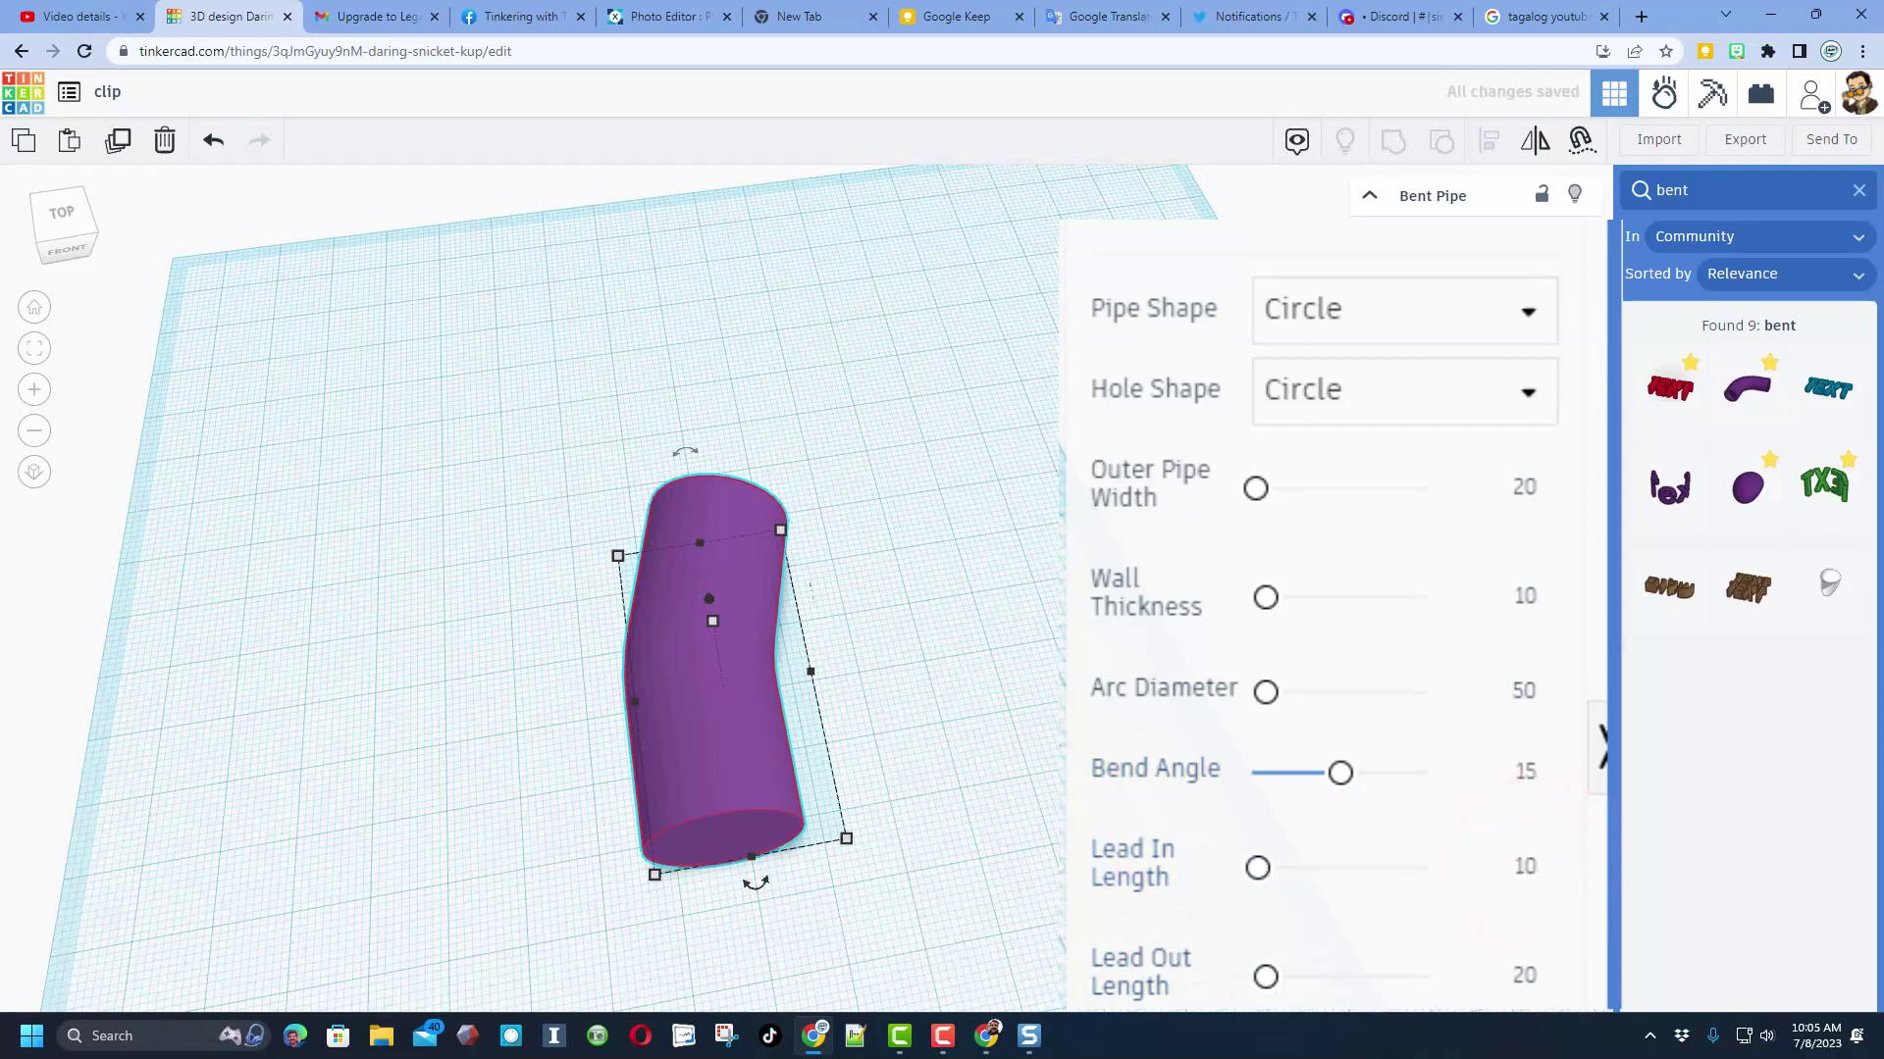
{"action": "left_click", "coordinate": [1524, 966]}
{"action": "type", "text": "15"}
{"action": "key", "text": "Return"}
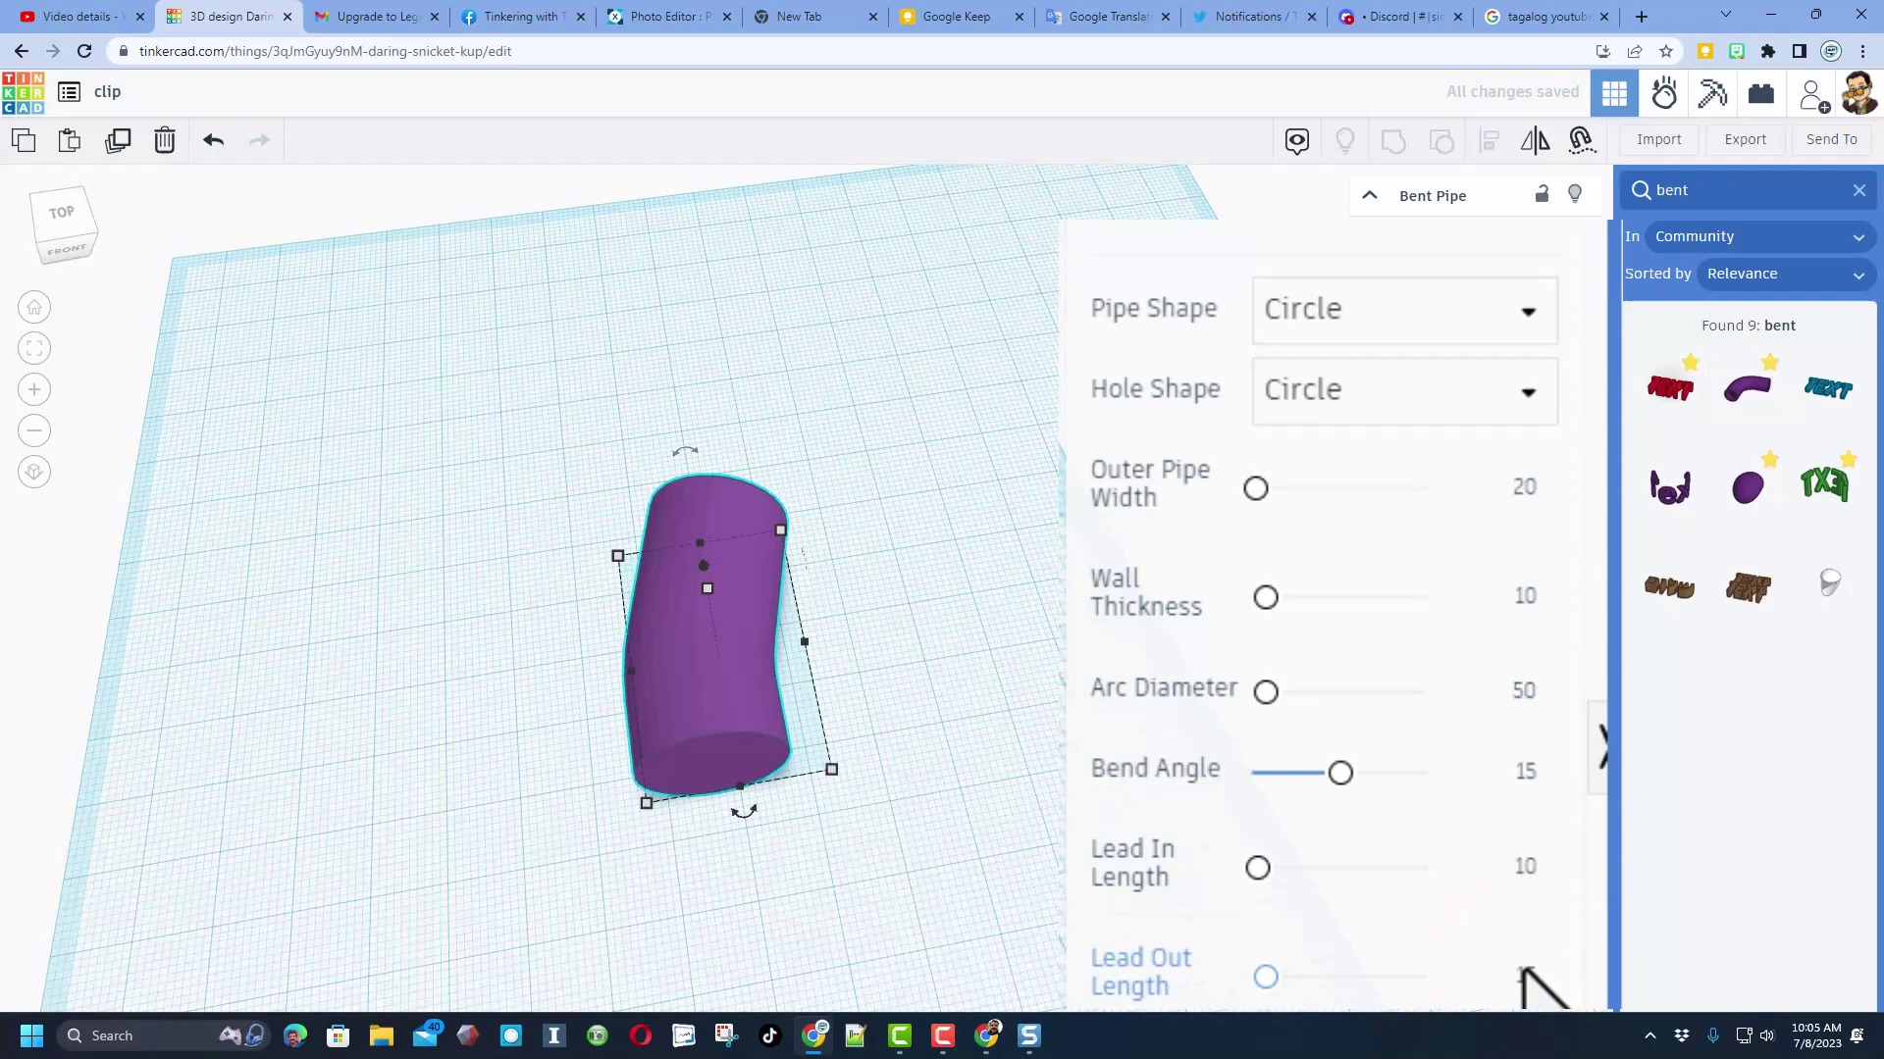
Lower the bent pipe so the workplane cuts through its middle.
{"action": "right_click_drag", "start_coordinate": [992, 681], "coordinate": [1004, 551]}
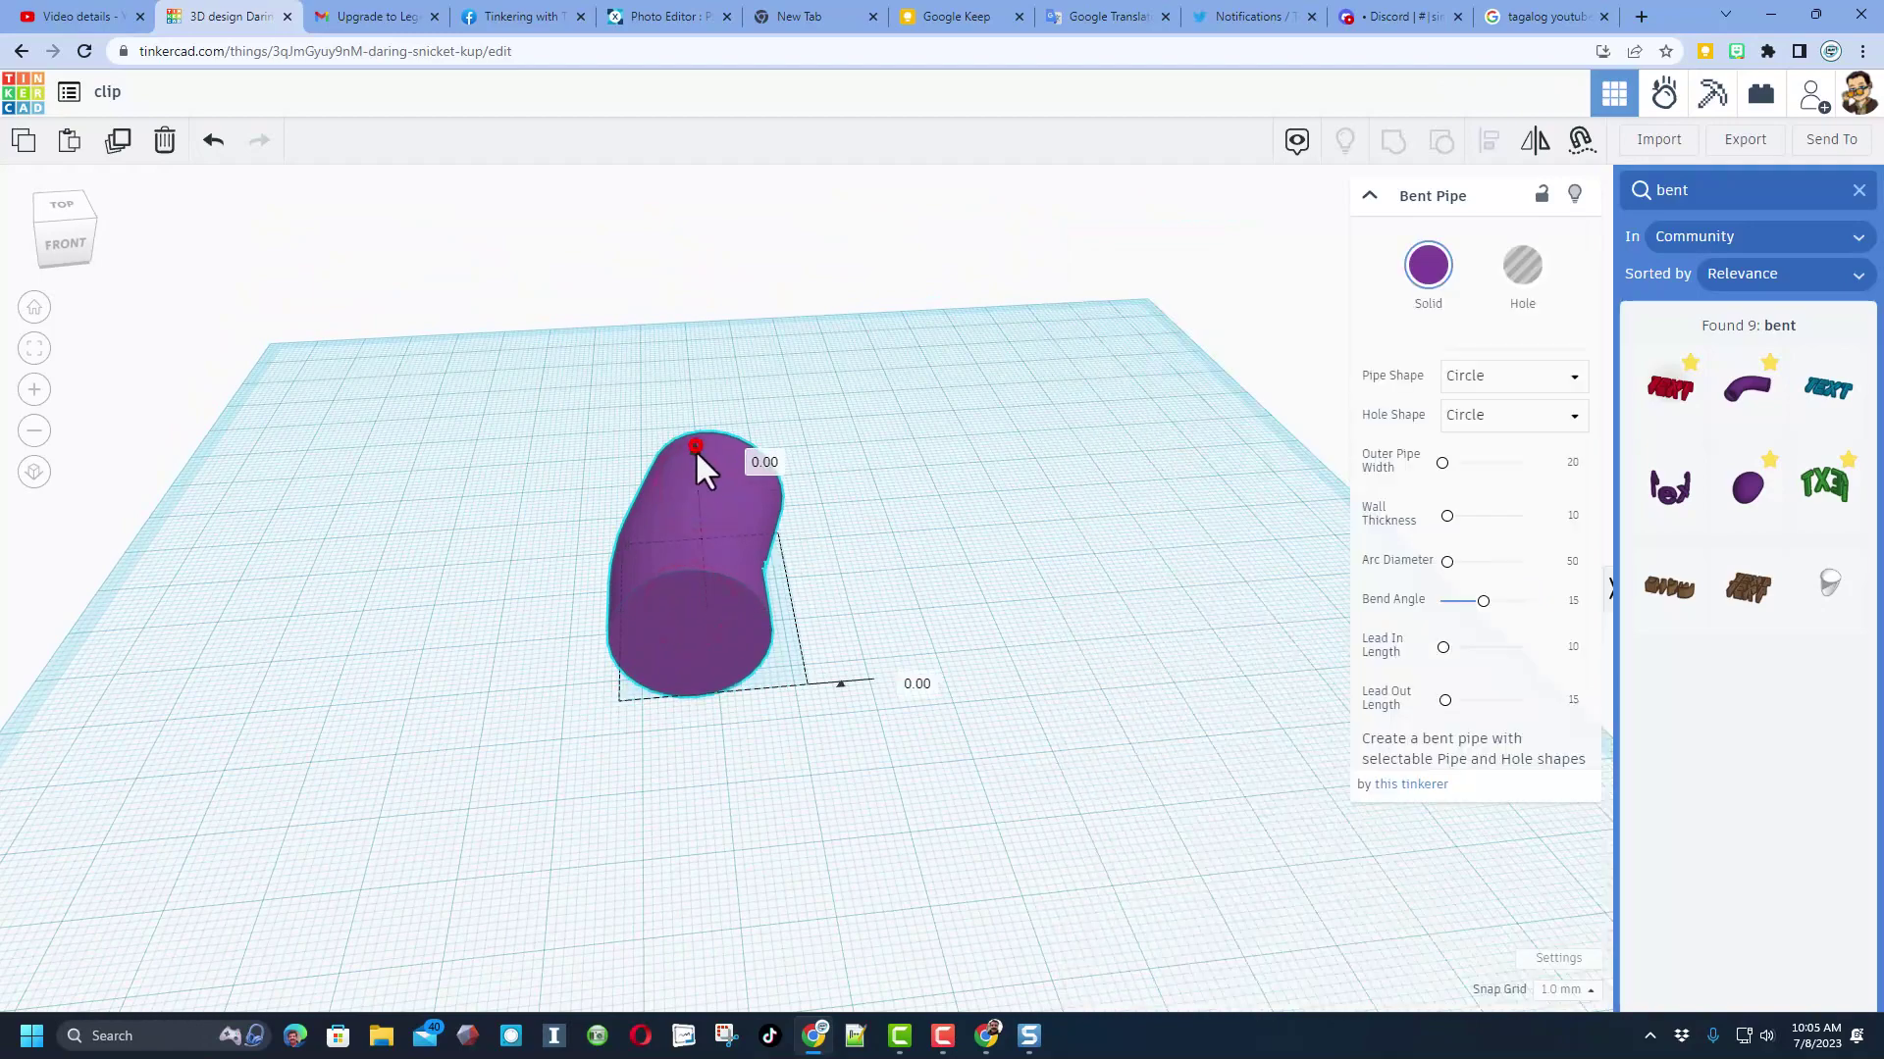
{"action": "left_click_drag", "start_coordinate": [695, 449], "coordinate": [730, 497]}
{"action": "left_click", "coordinate": [761, 478]}
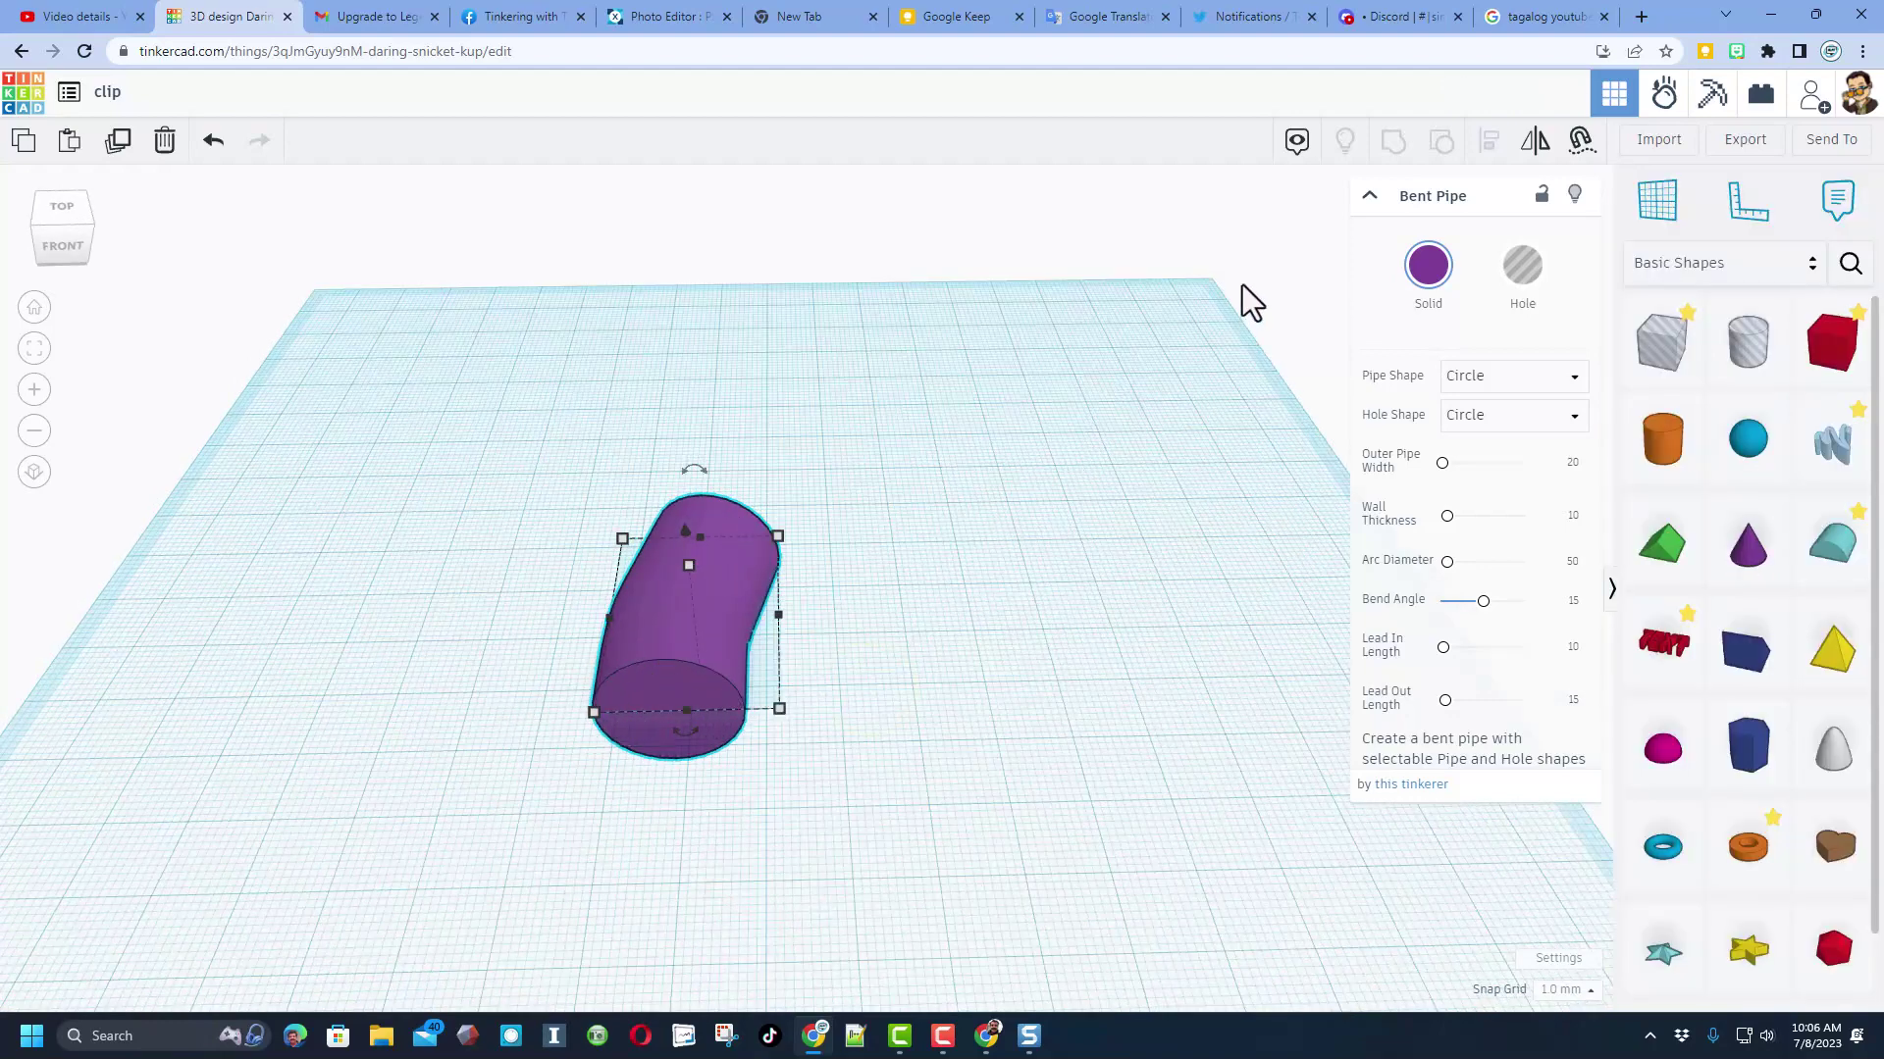
Export the selected bent pipe as an SVG and save it as clip.svg in the Downloads folder.
{"action": "left_click", "coordinate": [1732, 139]}
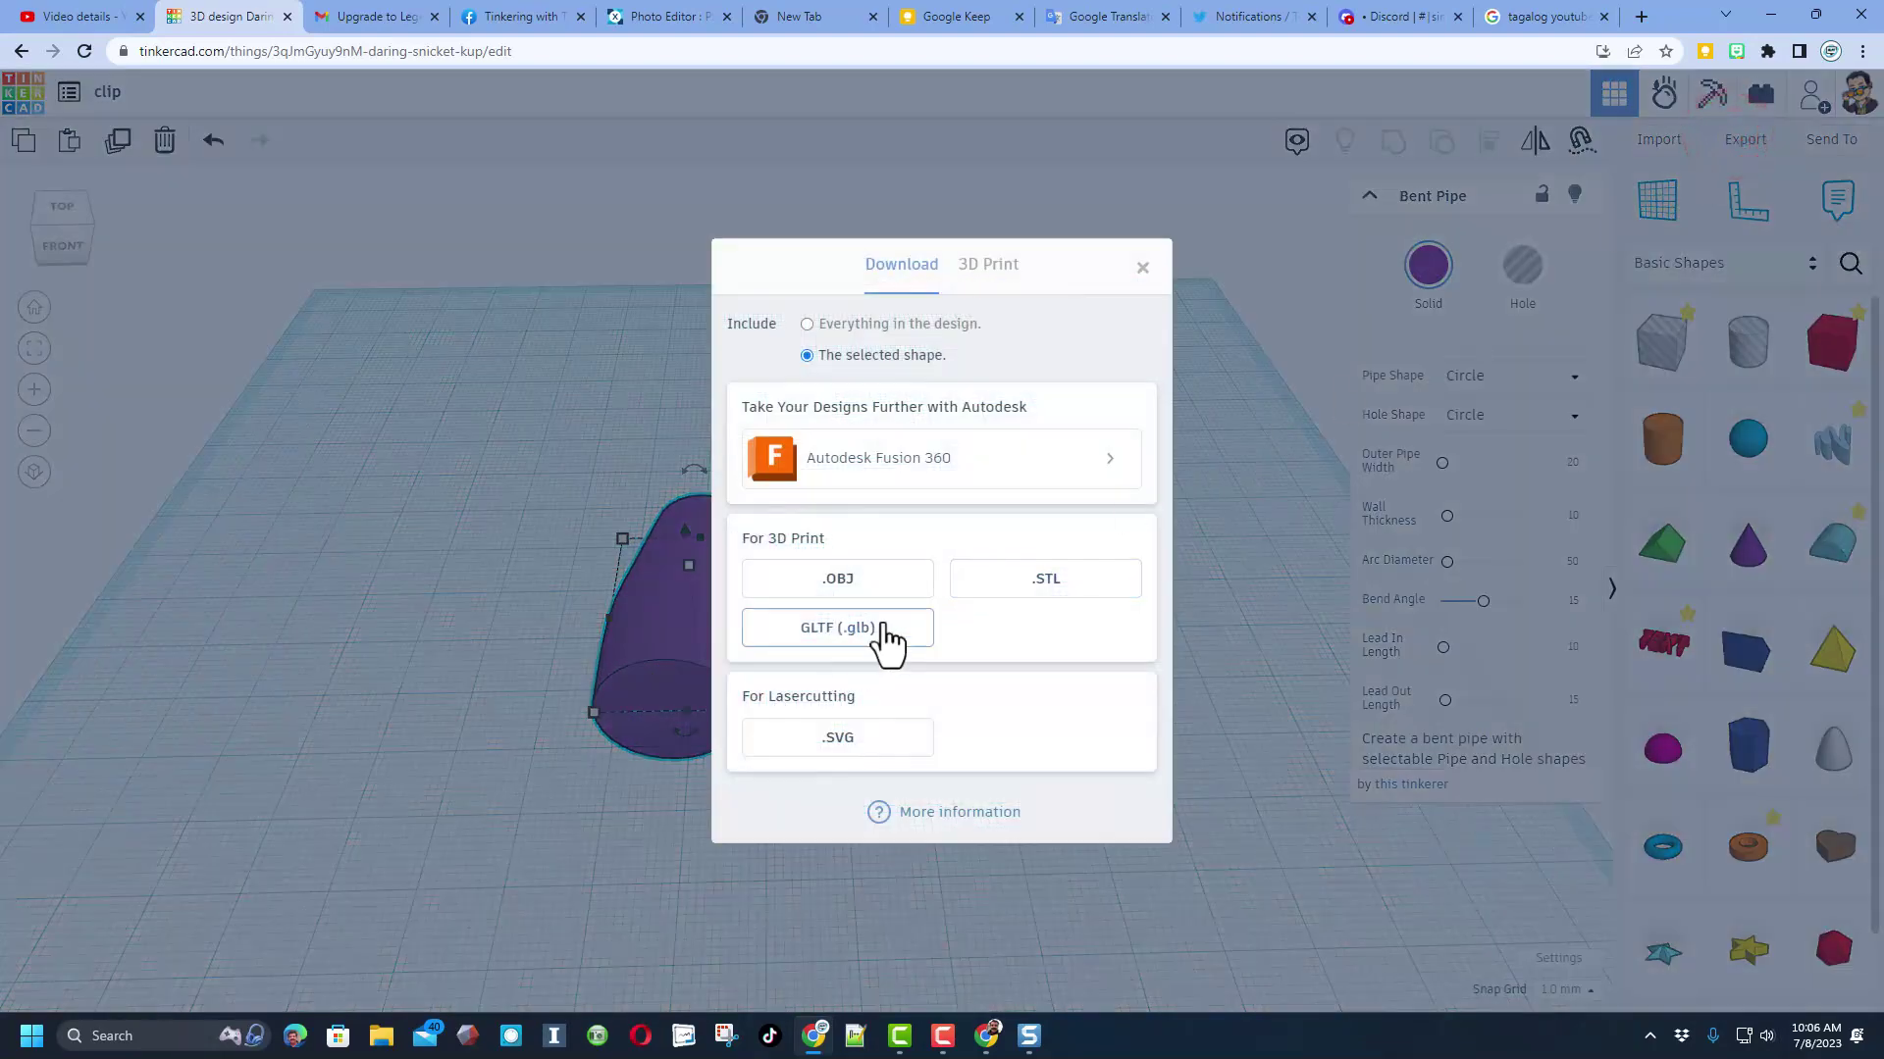
{"action": "left_click", "coordinate": [817, 745]}
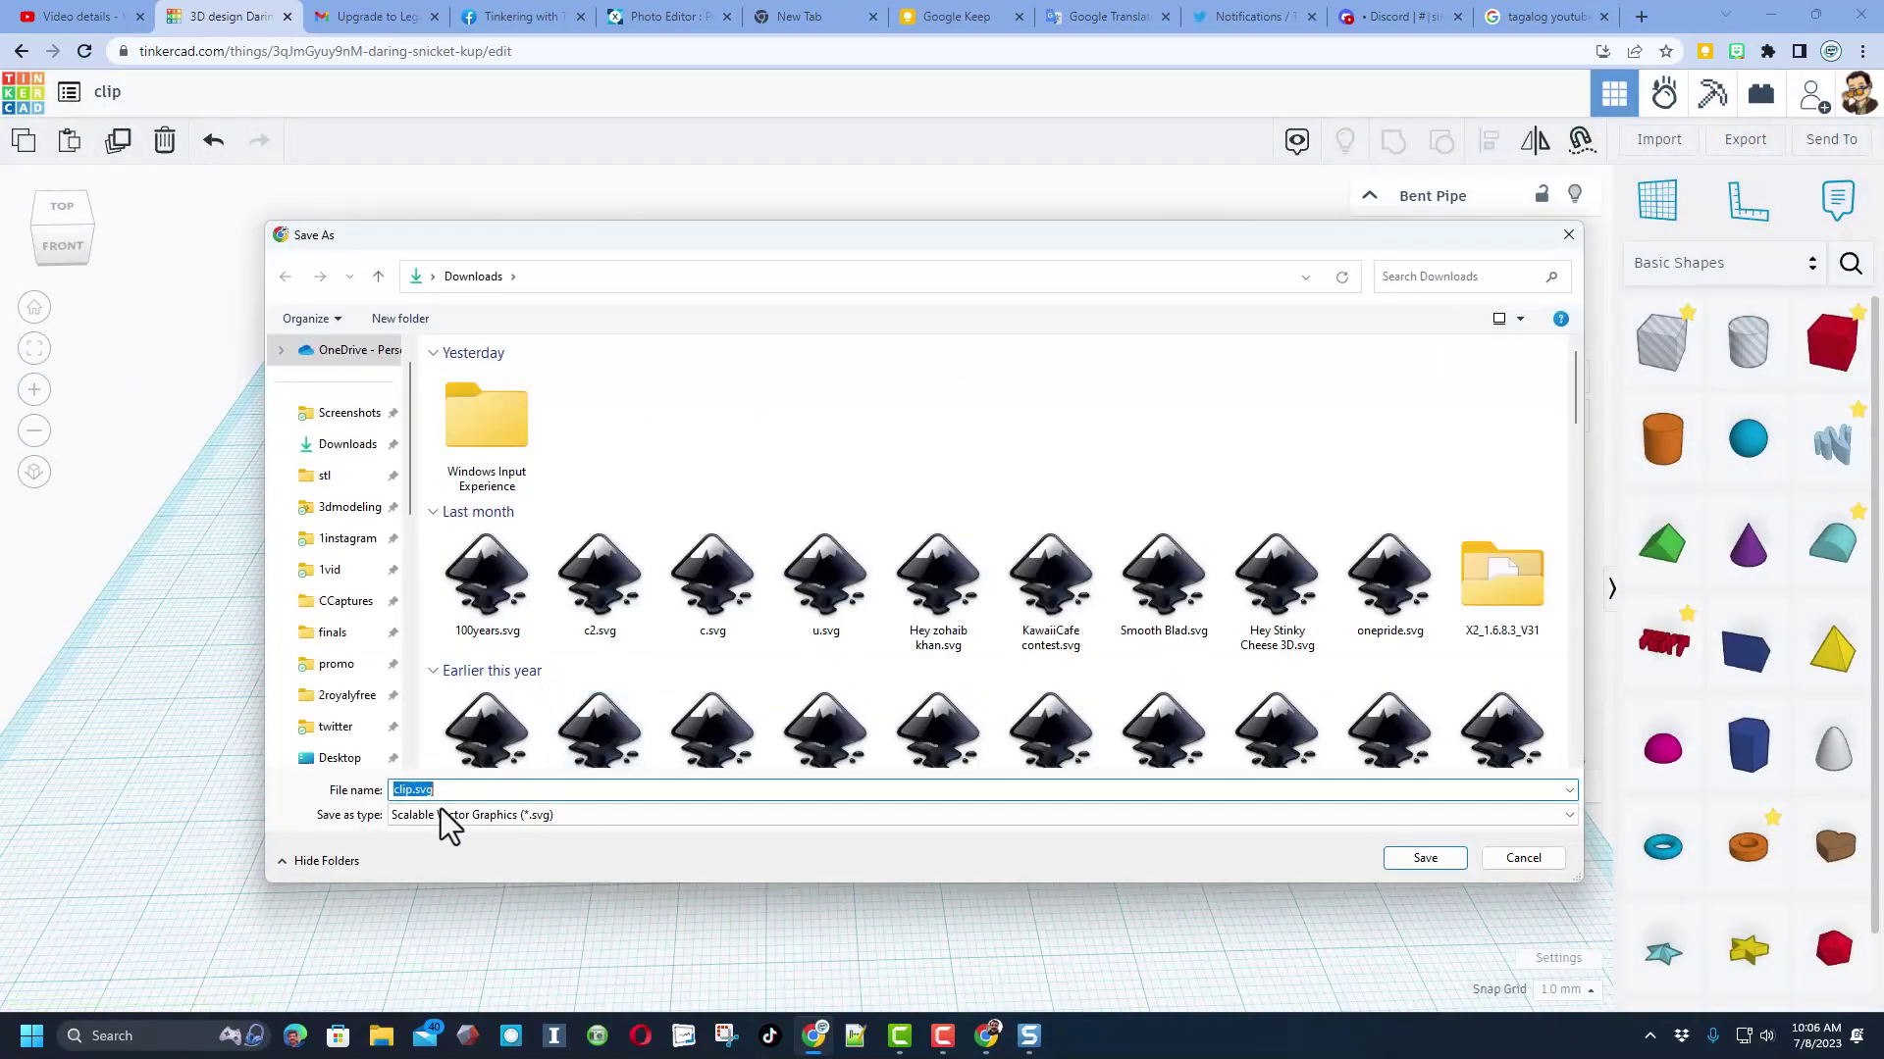
{"action": "left_click", "coordinate": [1435, 864]}
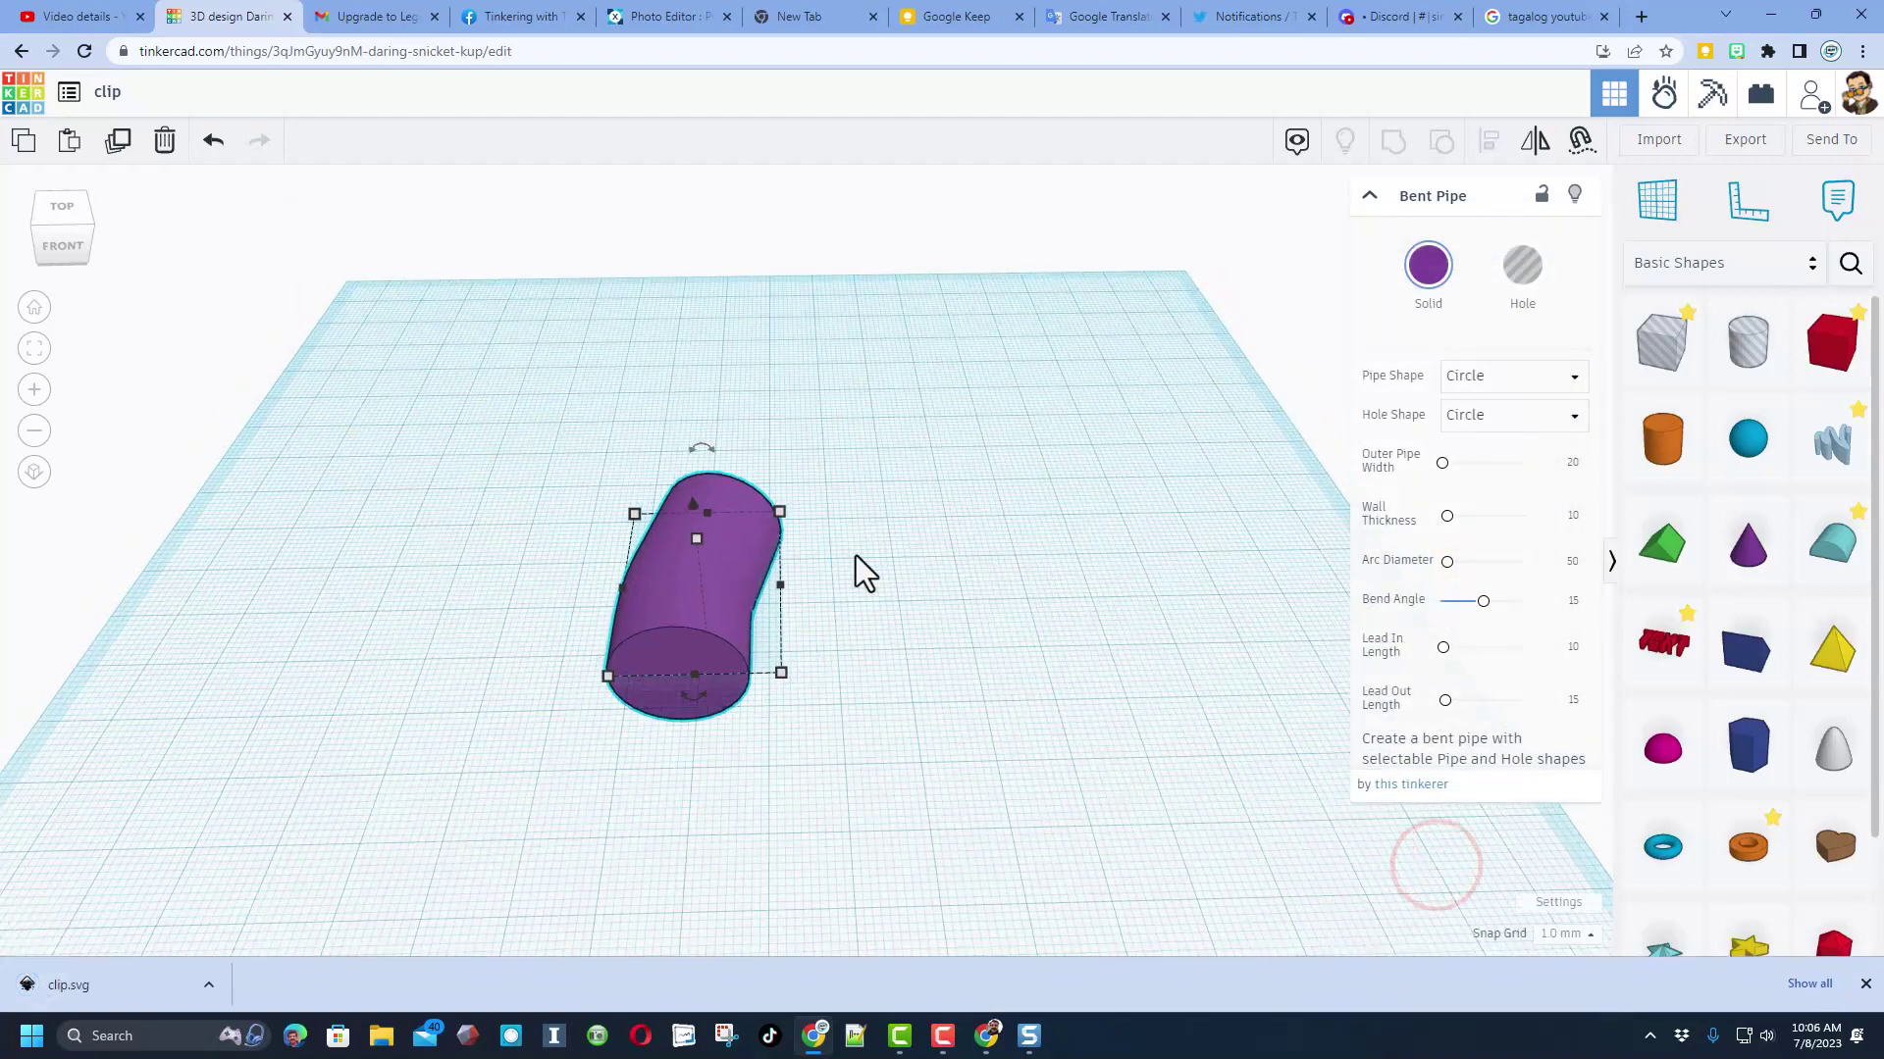
Move the bent pipe about 44 mm to the left and 21 mm back, and import clip.svg centred on Art at 100% scale.
{"action": "left_click", "coordinate": [1103, 514]}
{"action": "left_click_drag", "start_coordinate": [704, 601], "coordinate": [433, 527]}
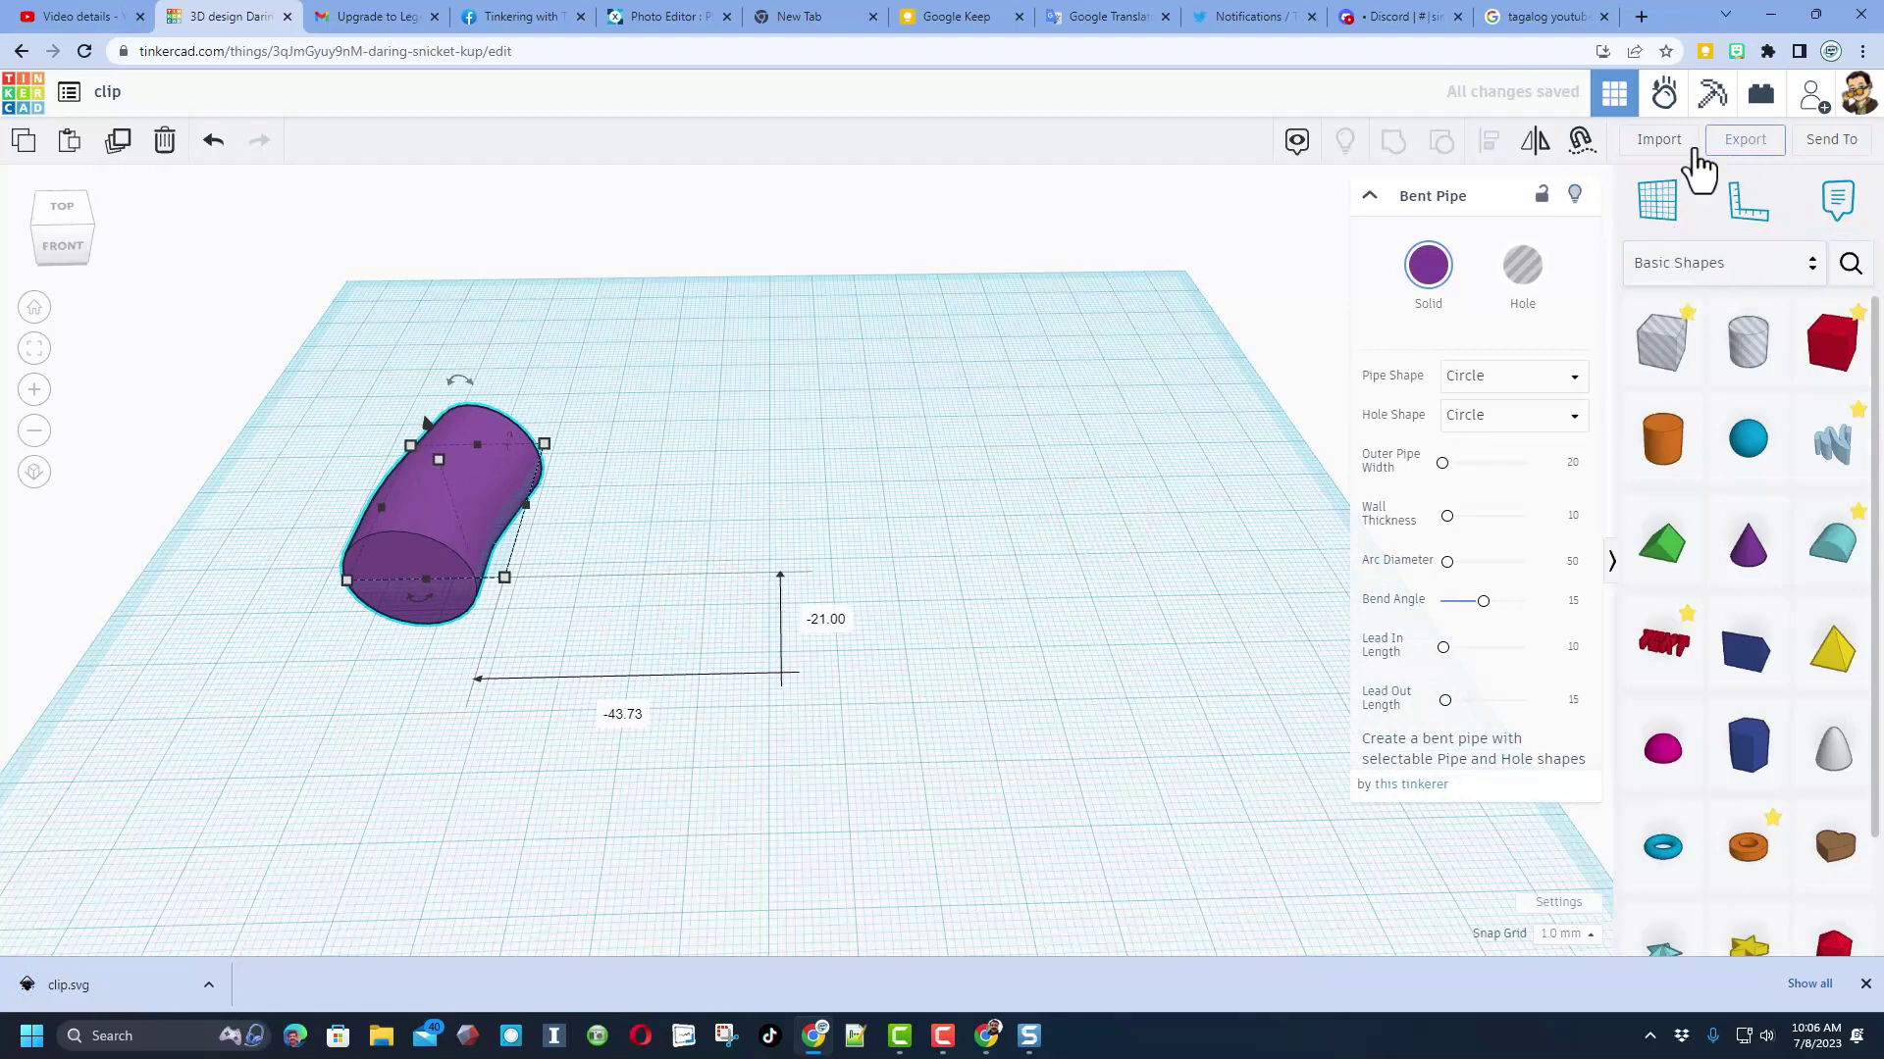
{"action": "left_click", "coordinate": [1655, 140]}
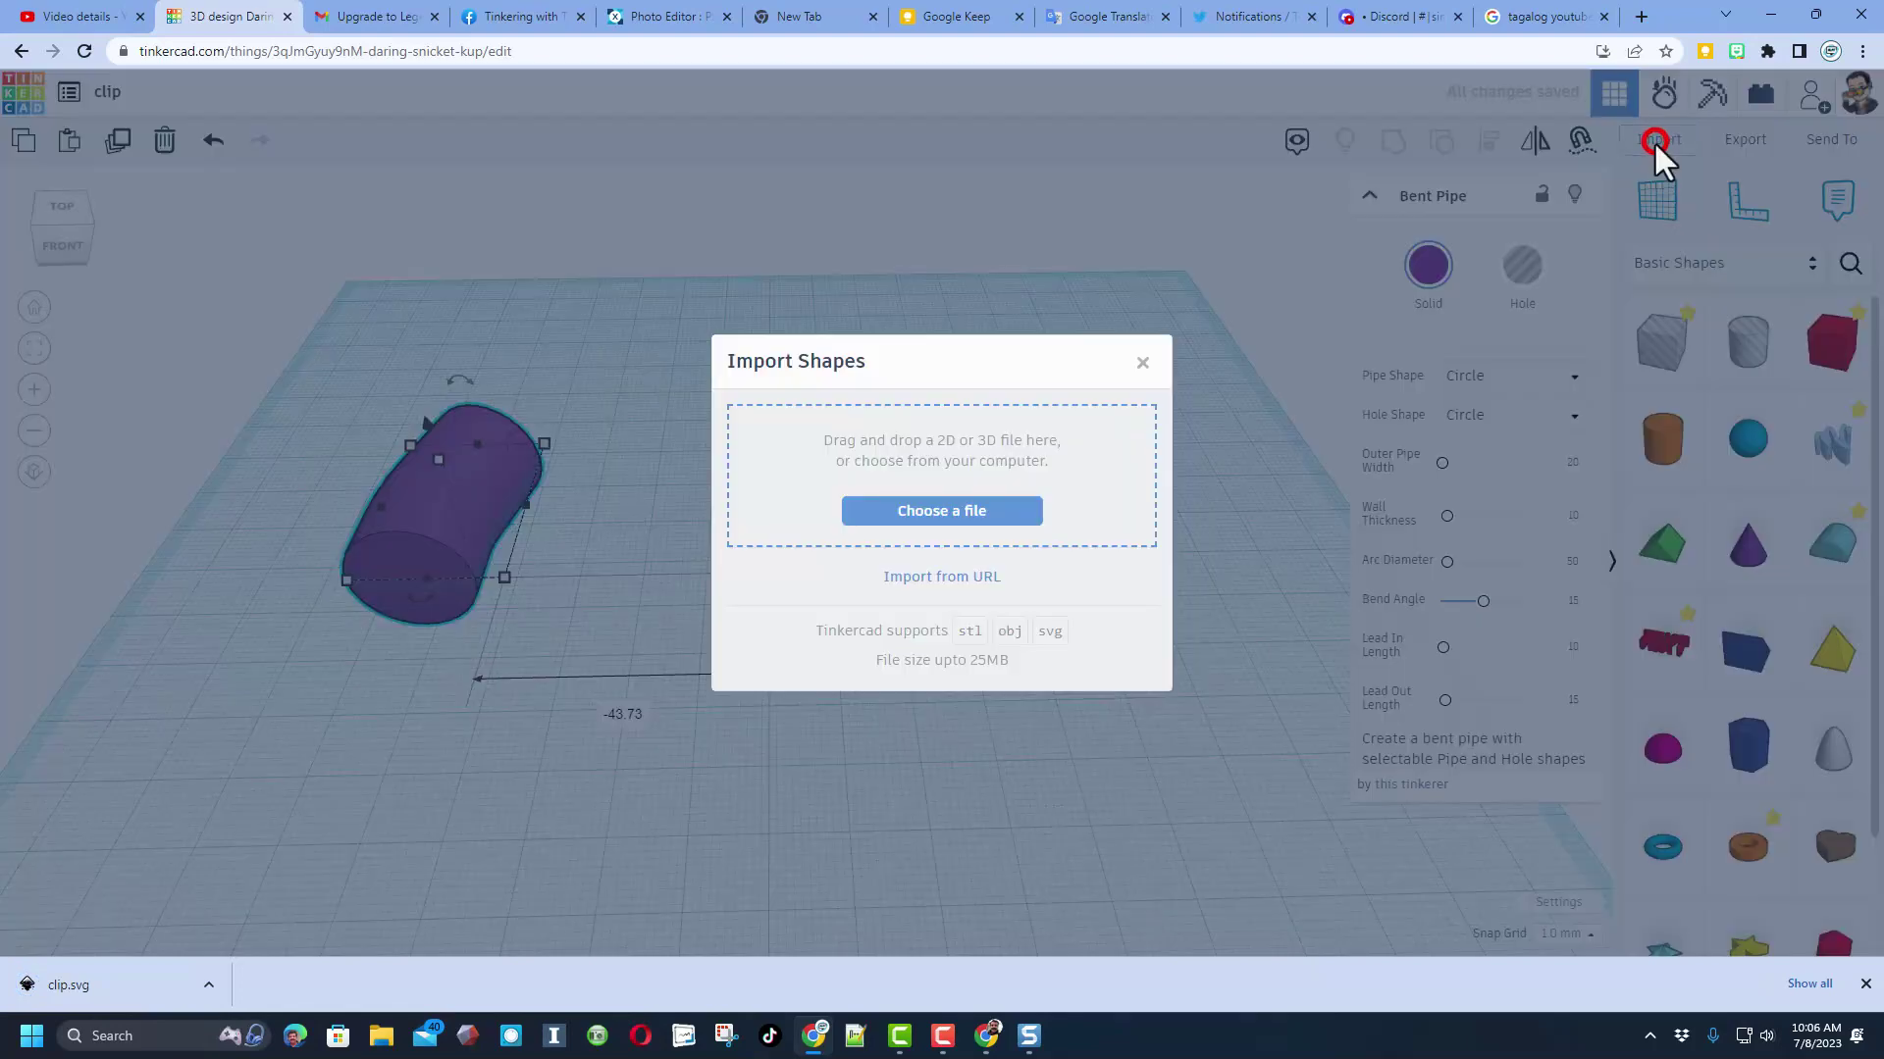
{"action": "left_click", "coordinate": [932, 511]}
{"action": "left_click", "coordinate": [522, 422]}
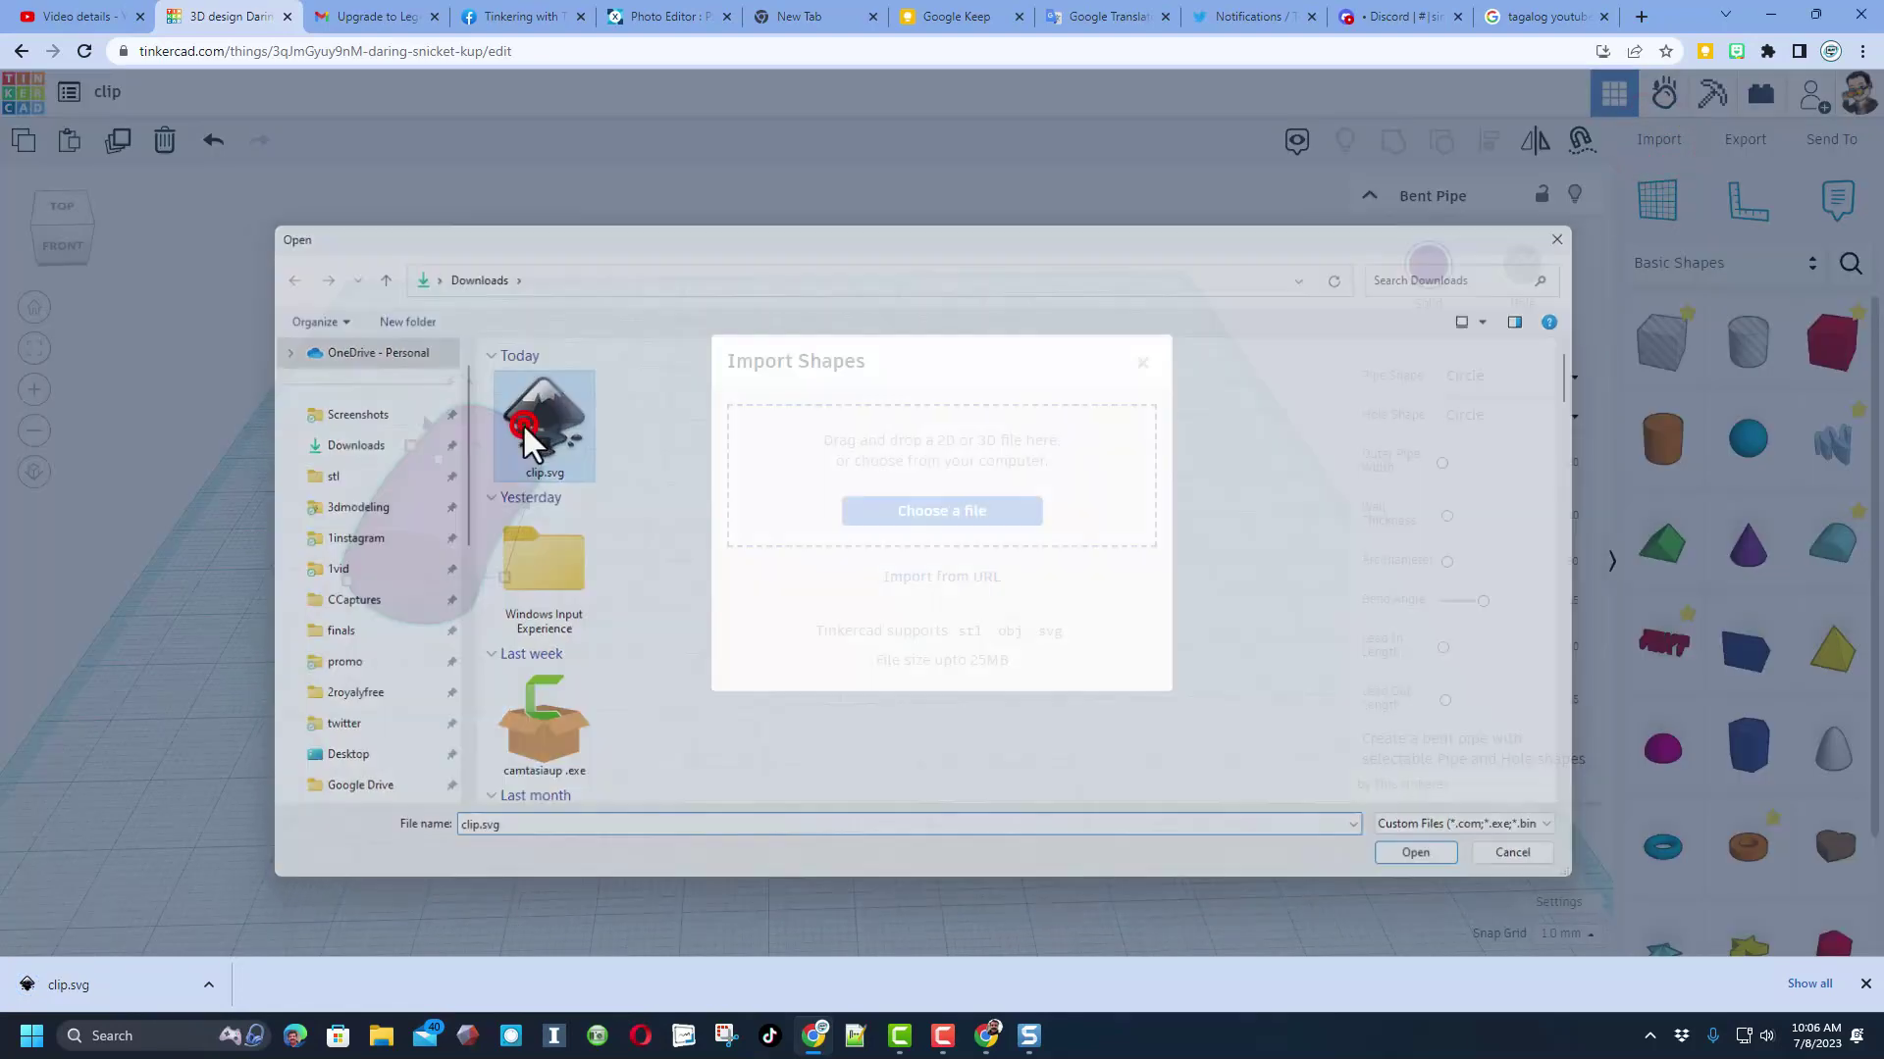
{"action": "double_click", "coordinate": [522, 422]}
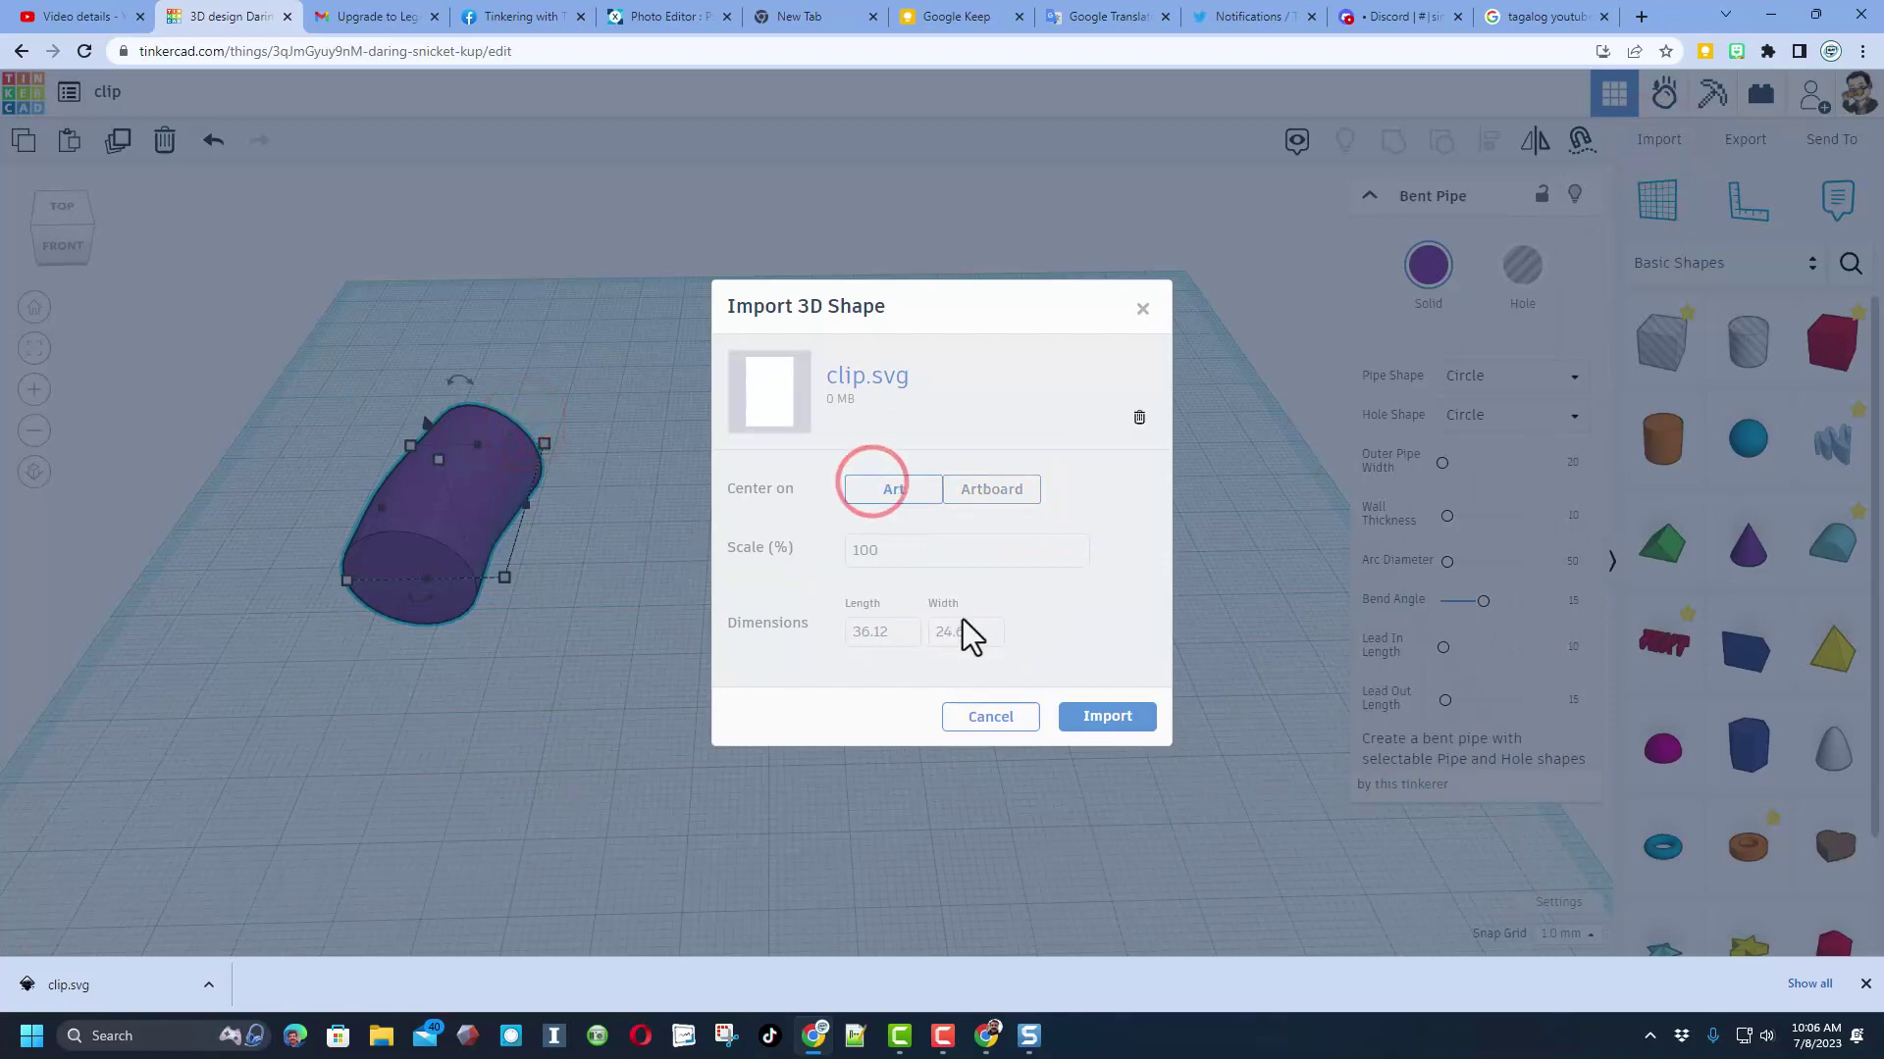
{"action": "left_click", "coordinate": [1096, 731]}
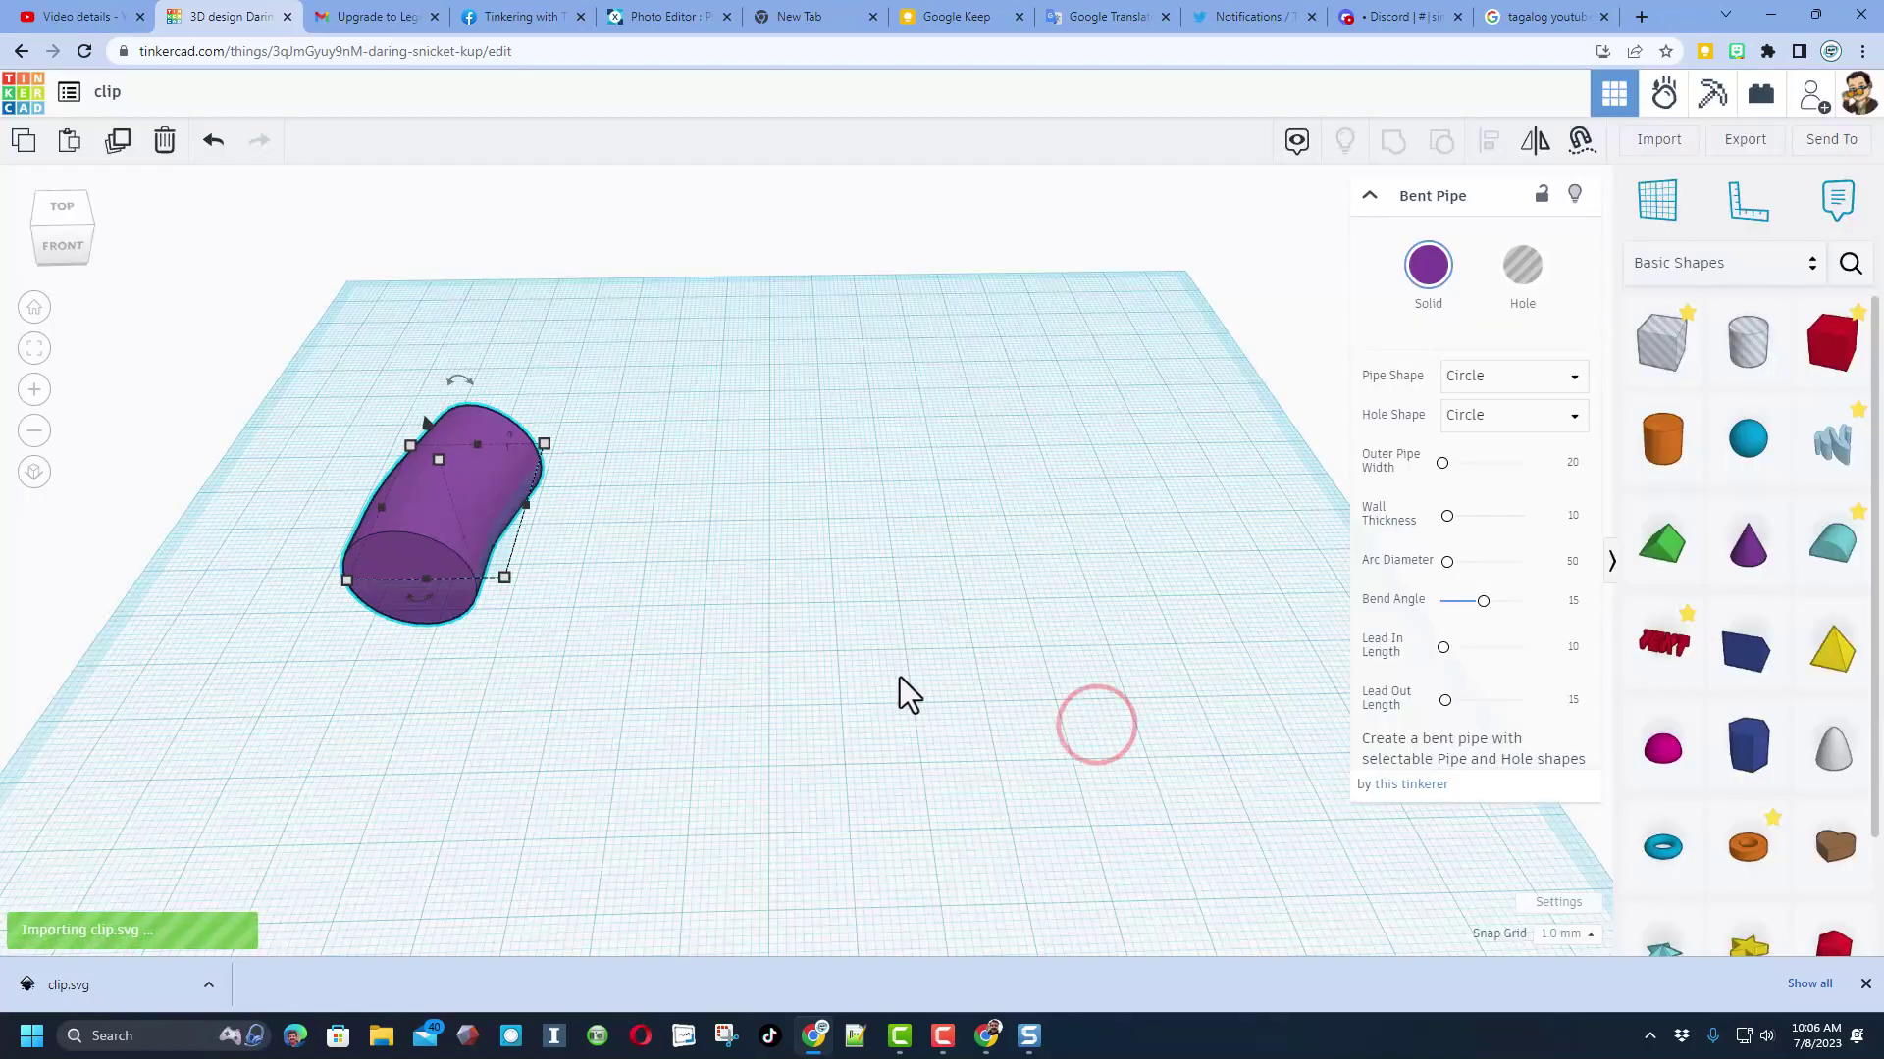
Check the imported shape's length and compare the shape with the bent pipe and its parameters.
{"action": "right_click_drag", "start_coordinate": [875, 610], "coordinate": [847, 652]}
{"action": "left_click", "coordinate": [751, 622]}
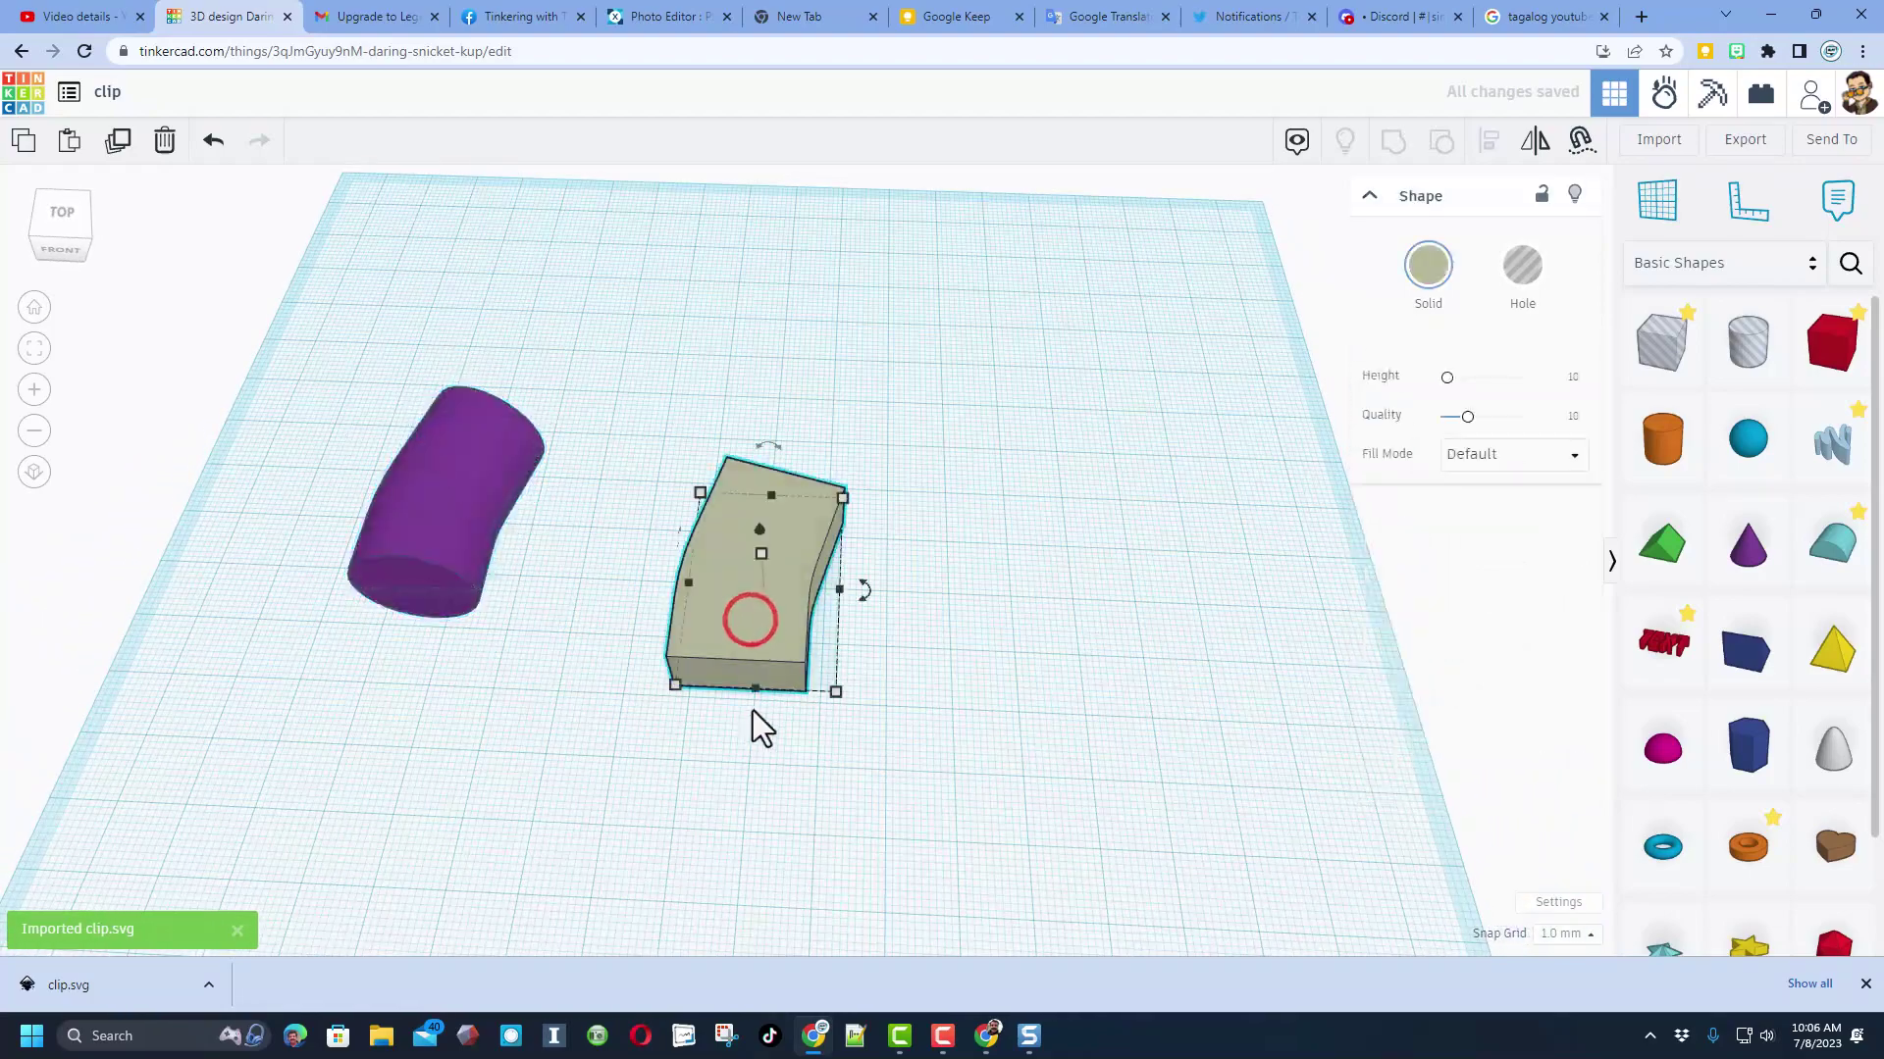
{"action": "left_click", "coordinate": [750, 689]}
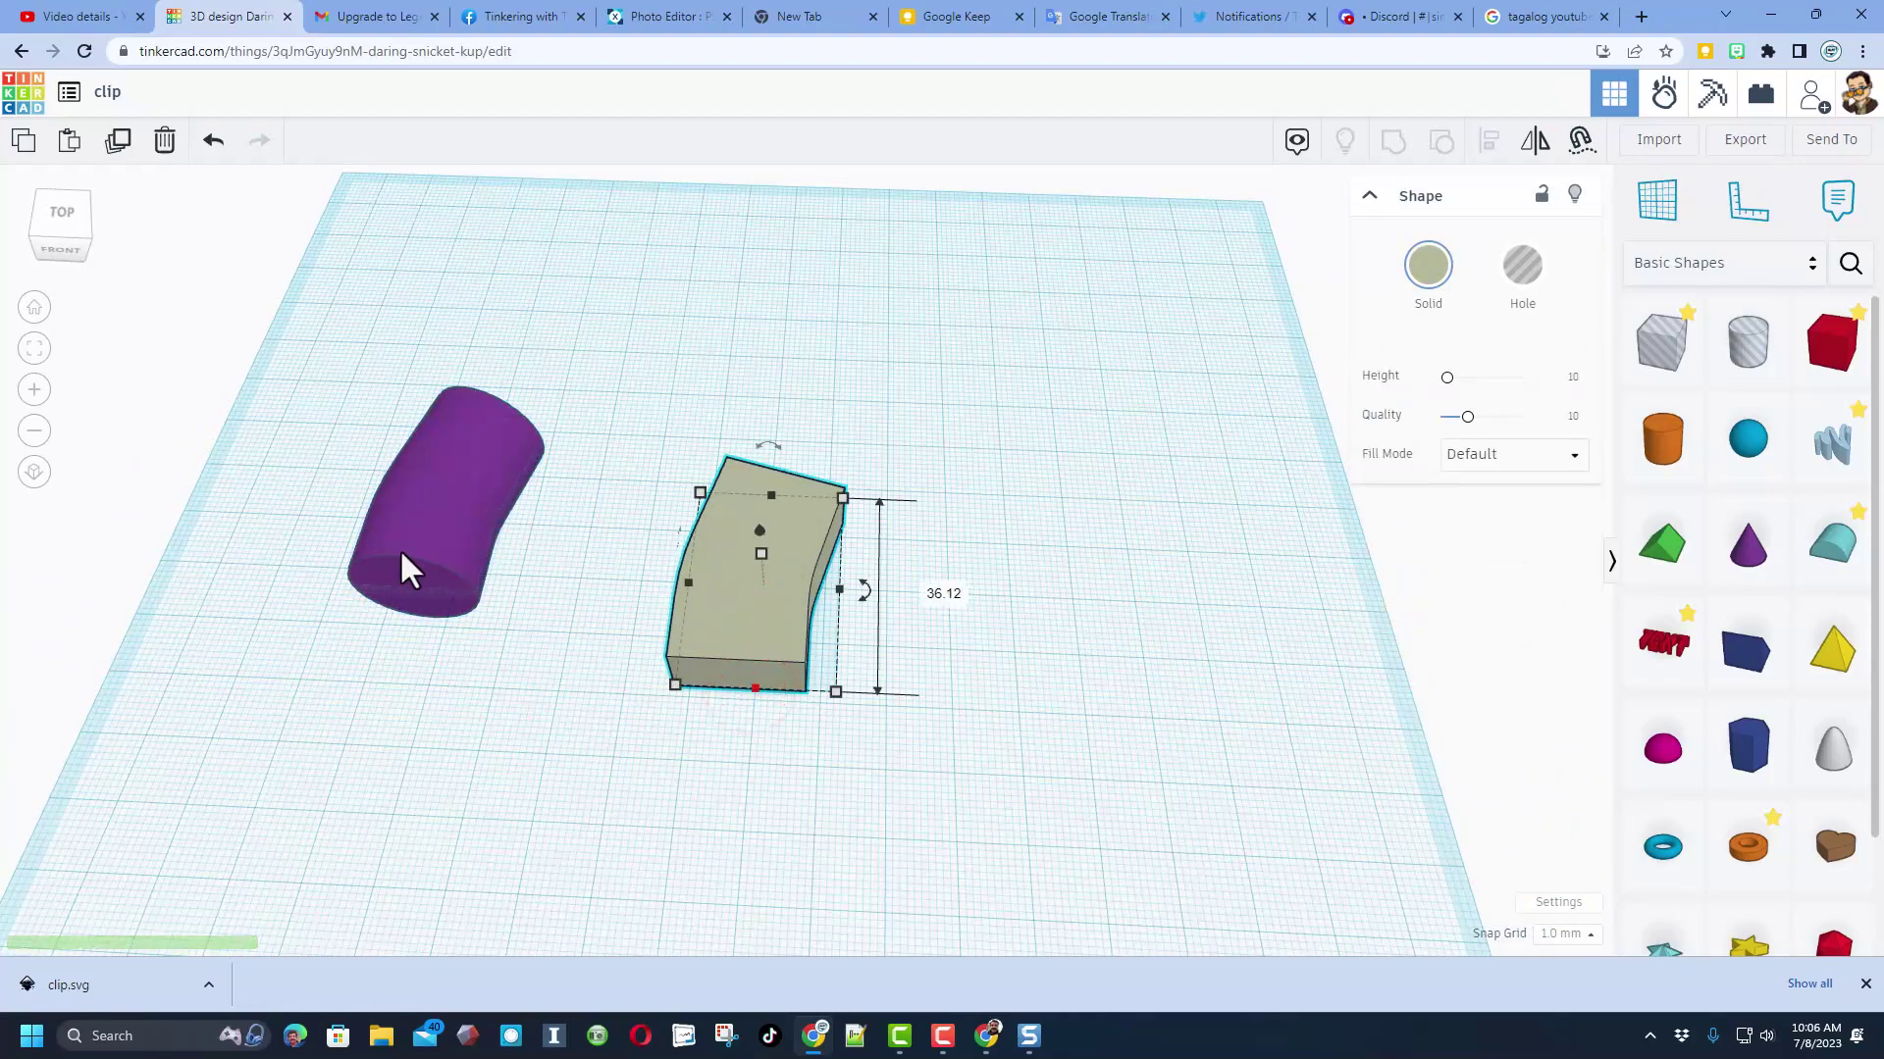
{"action": "left_click", "coordinate": [428, 527]}
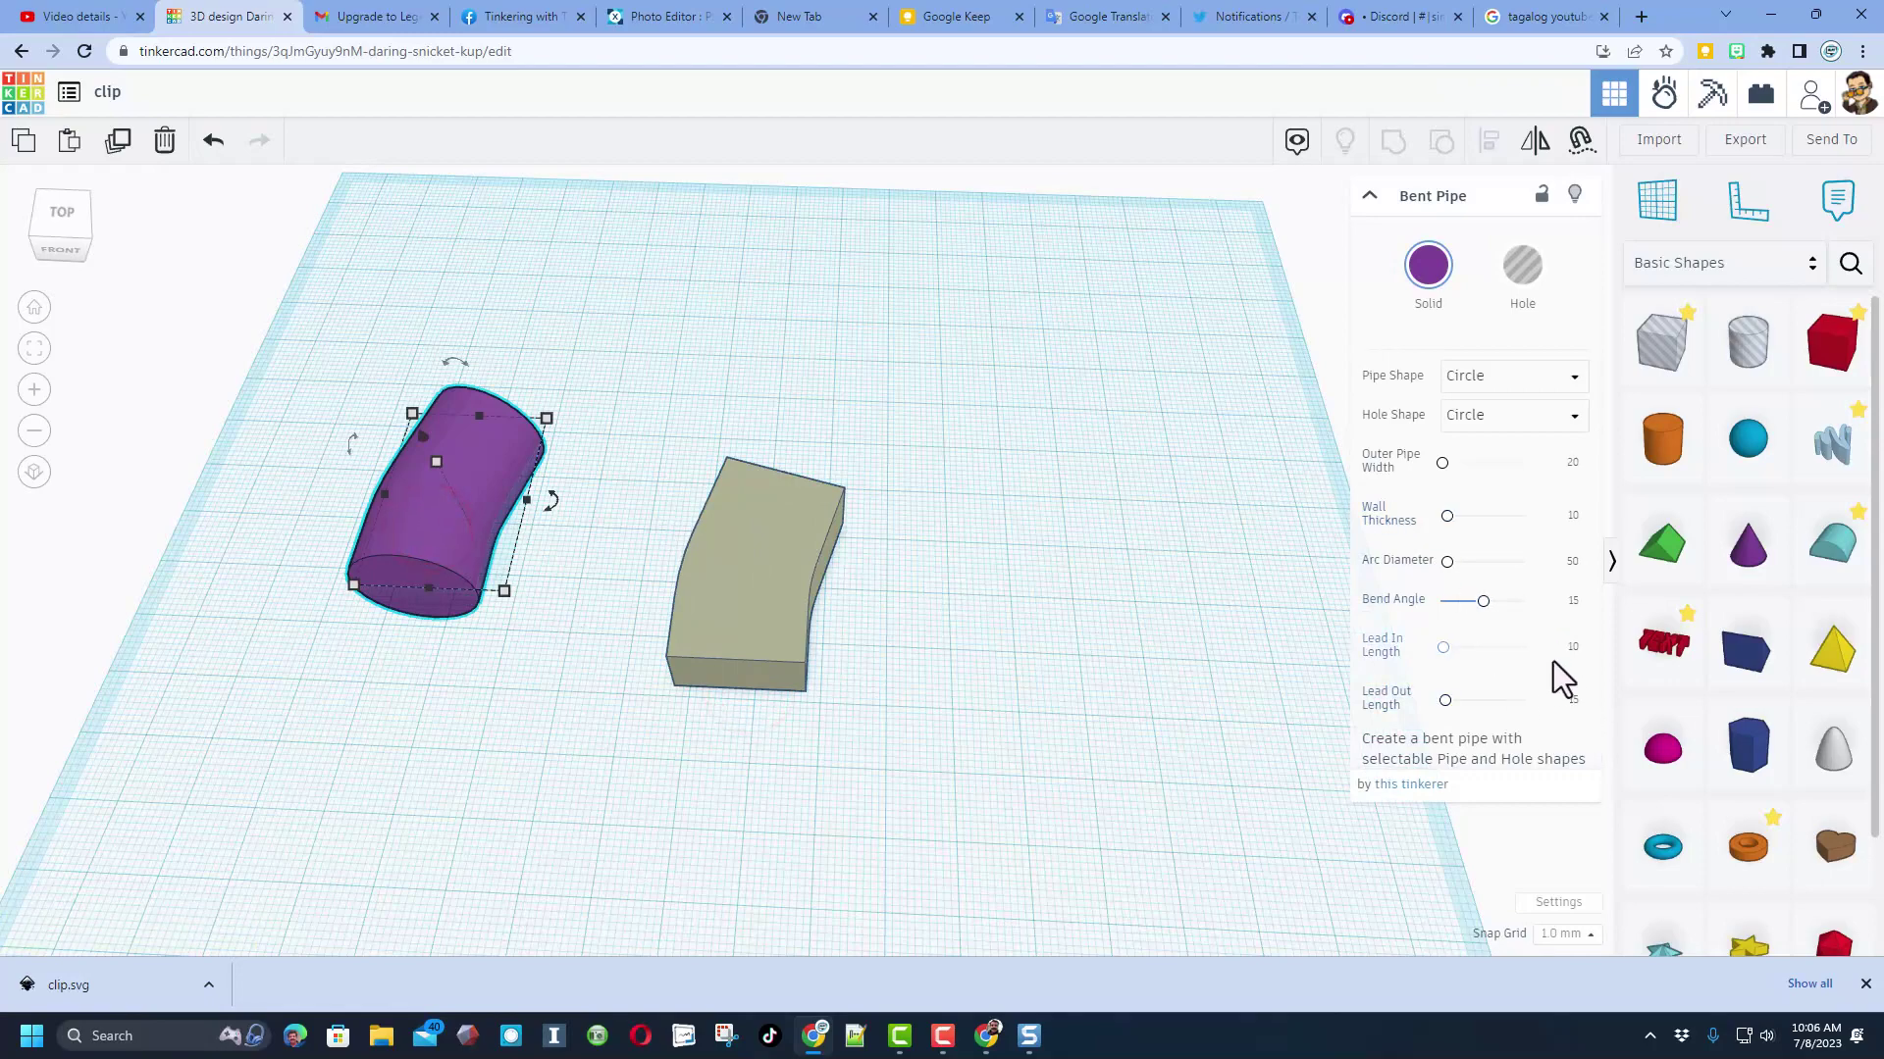
{"action": "right_click_drag", "start_coordinate": [775, 649], "coordinate": [841, 529]}
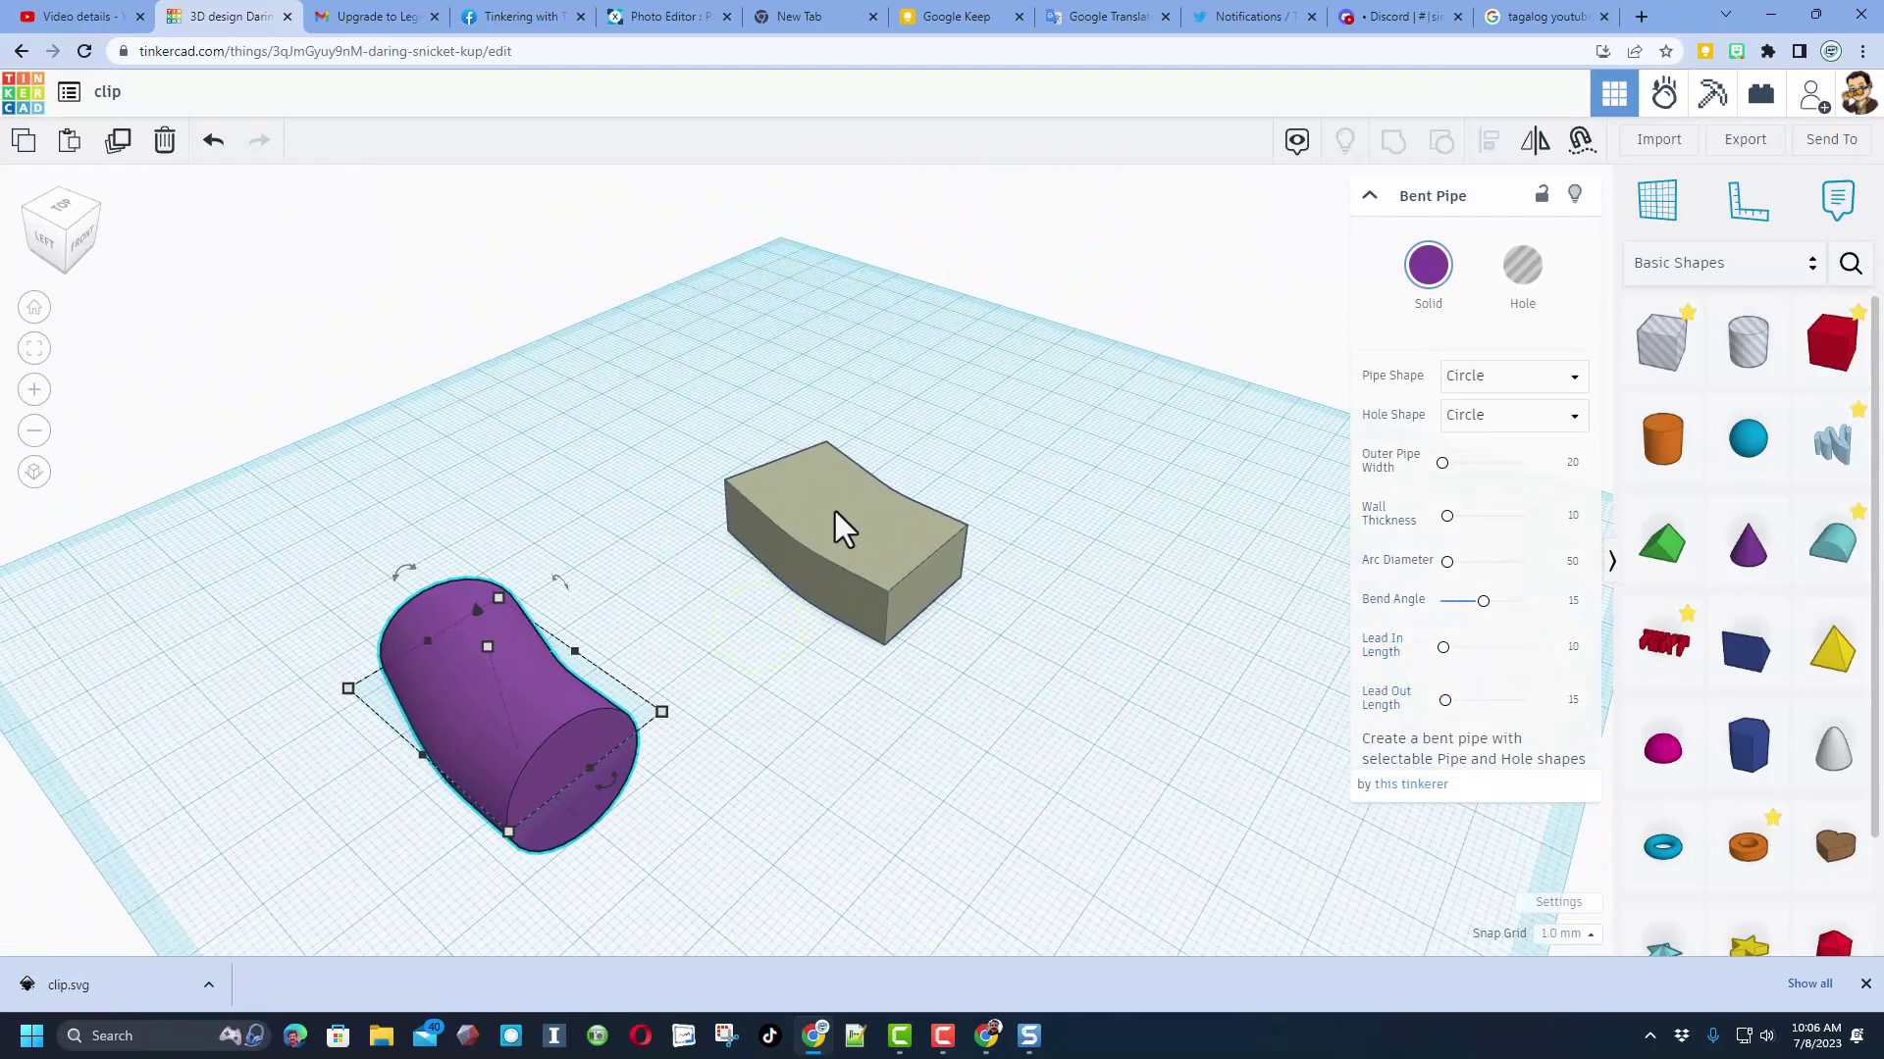
Set the imported clip shape's height to 2 mm.
{"action": "left_click", "coordinate": [1075, 487]}
{"action": "left_click", "coordinate": [933, 515]}
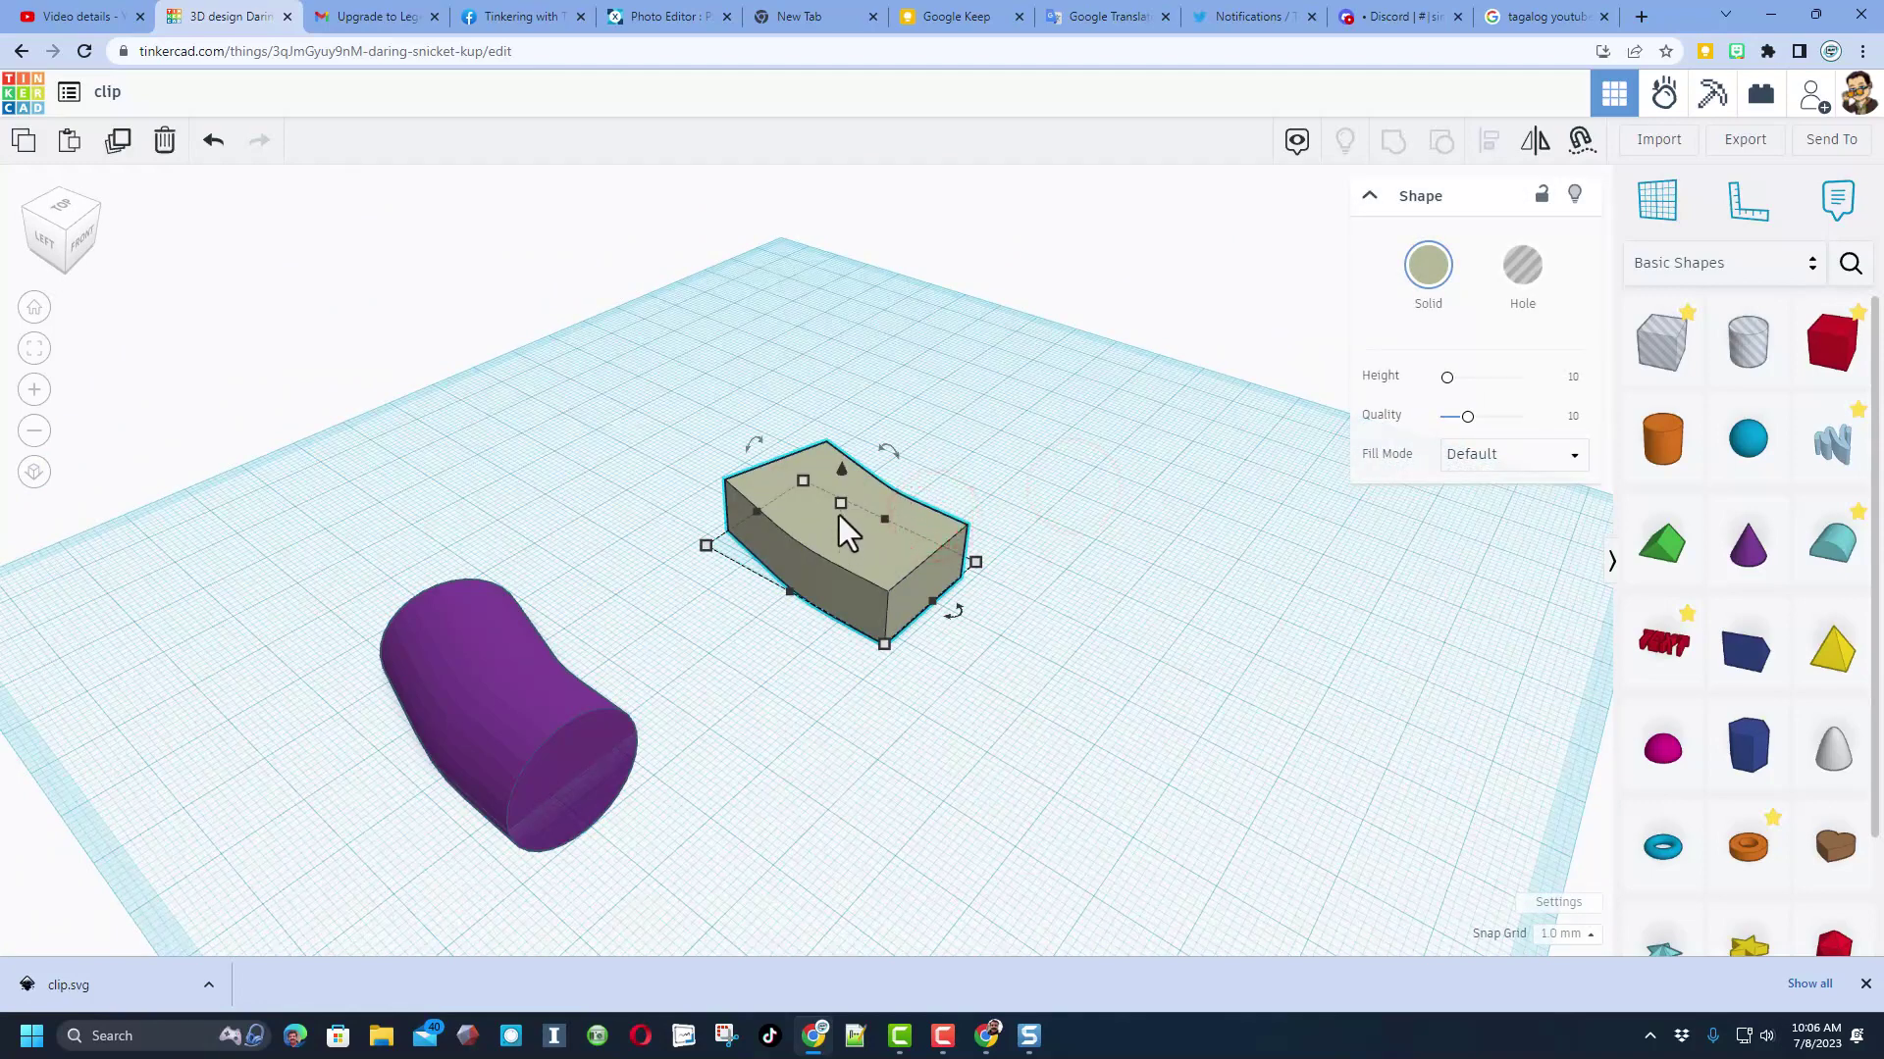
{"action": "left_click", "coordinate": [933, 531]}
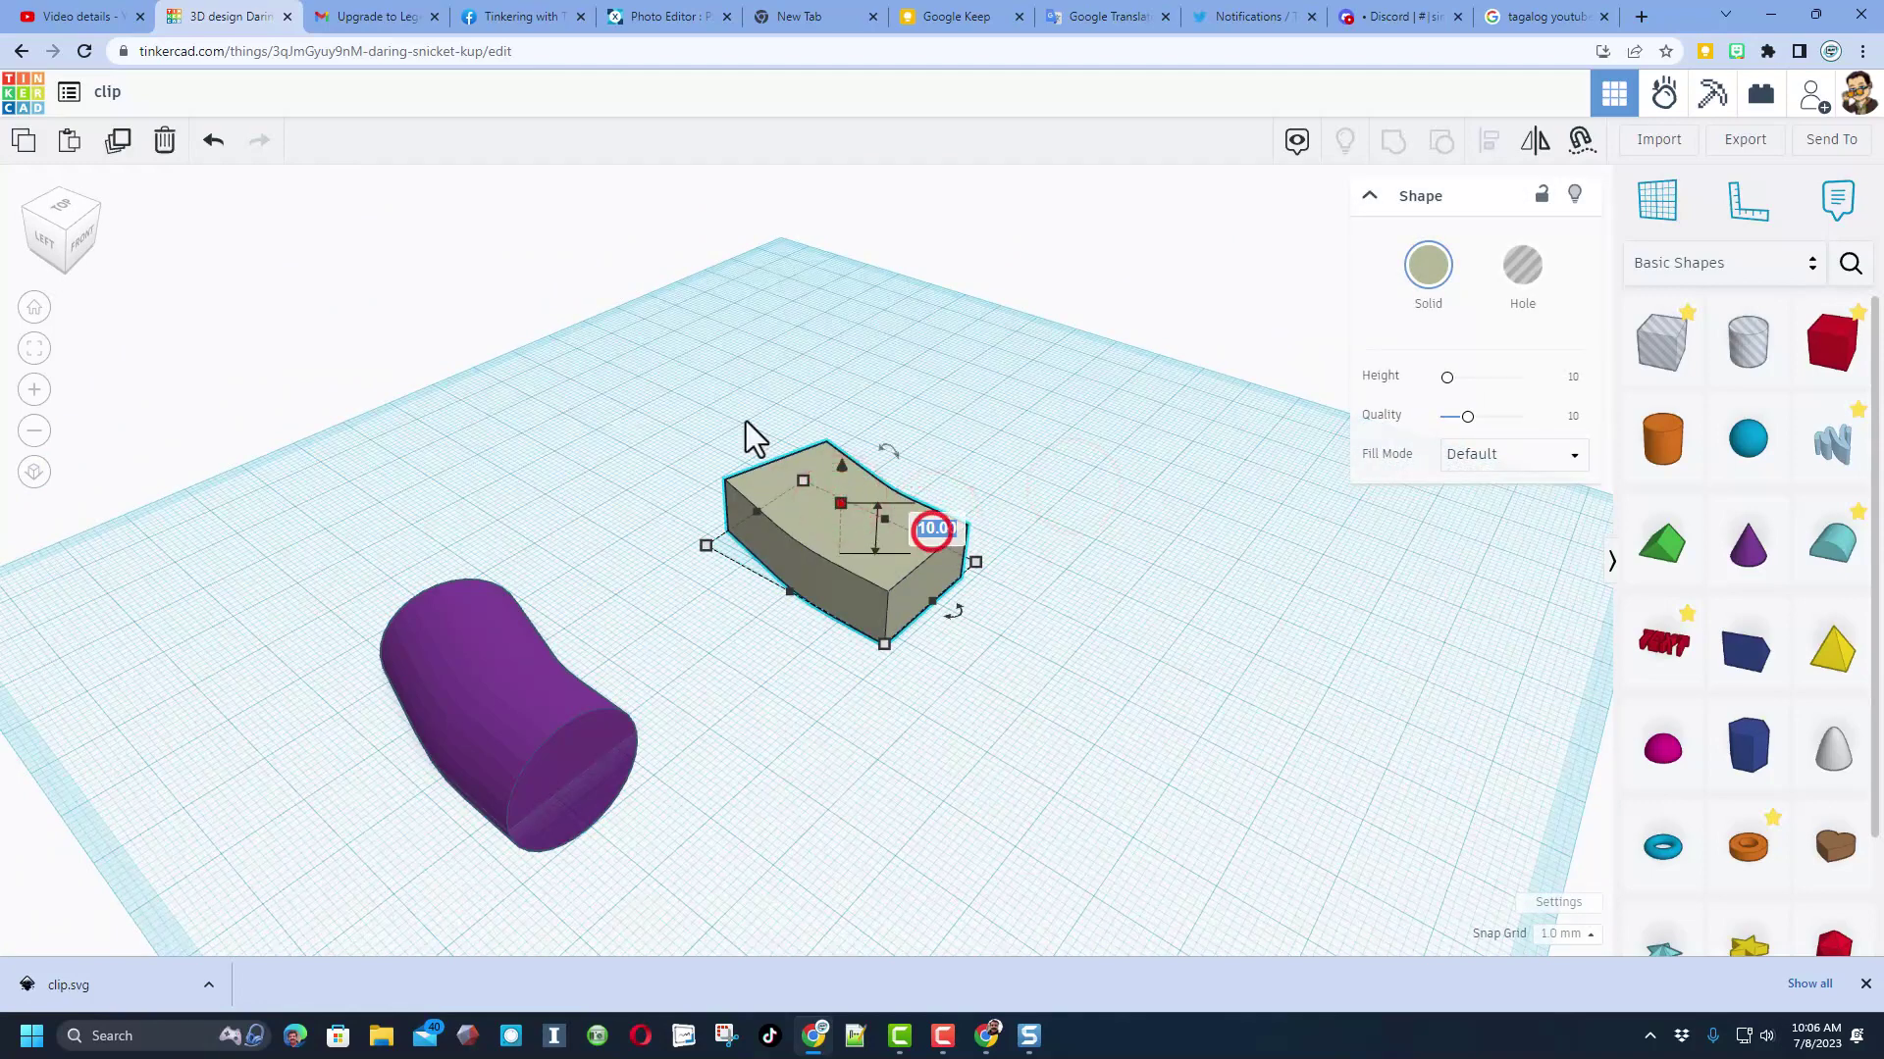
{"action": "type", "text": "2"}
{"action": "key", "text": "Return"}
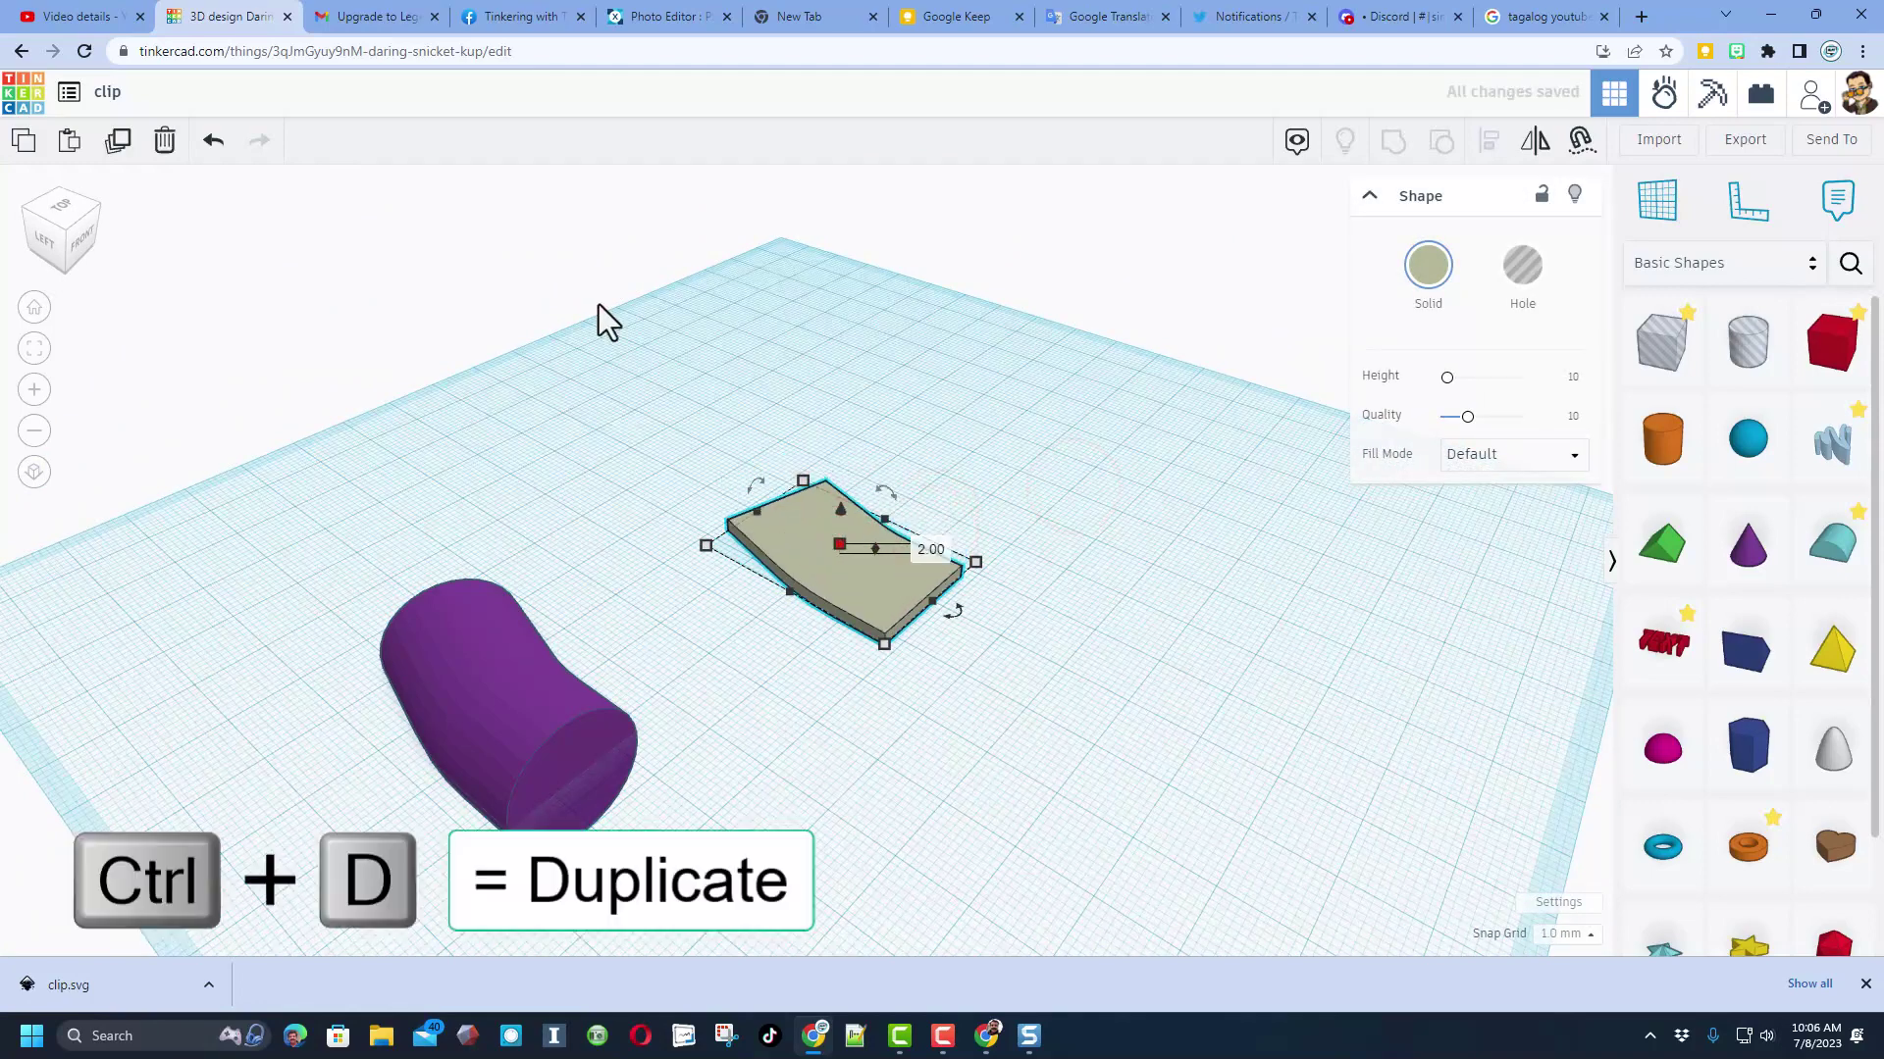
Duplicate the flat clip shape, set the workplane on its top face, and drop the copy onto that workplane.
{"action": "left_click", "coordinate": [1040, 522]}
{"action": "left_click", "coordinate": [884, 581]}
{"action": "key", "text": "ctrl+d"}
{"action": "key", "text": "w"}
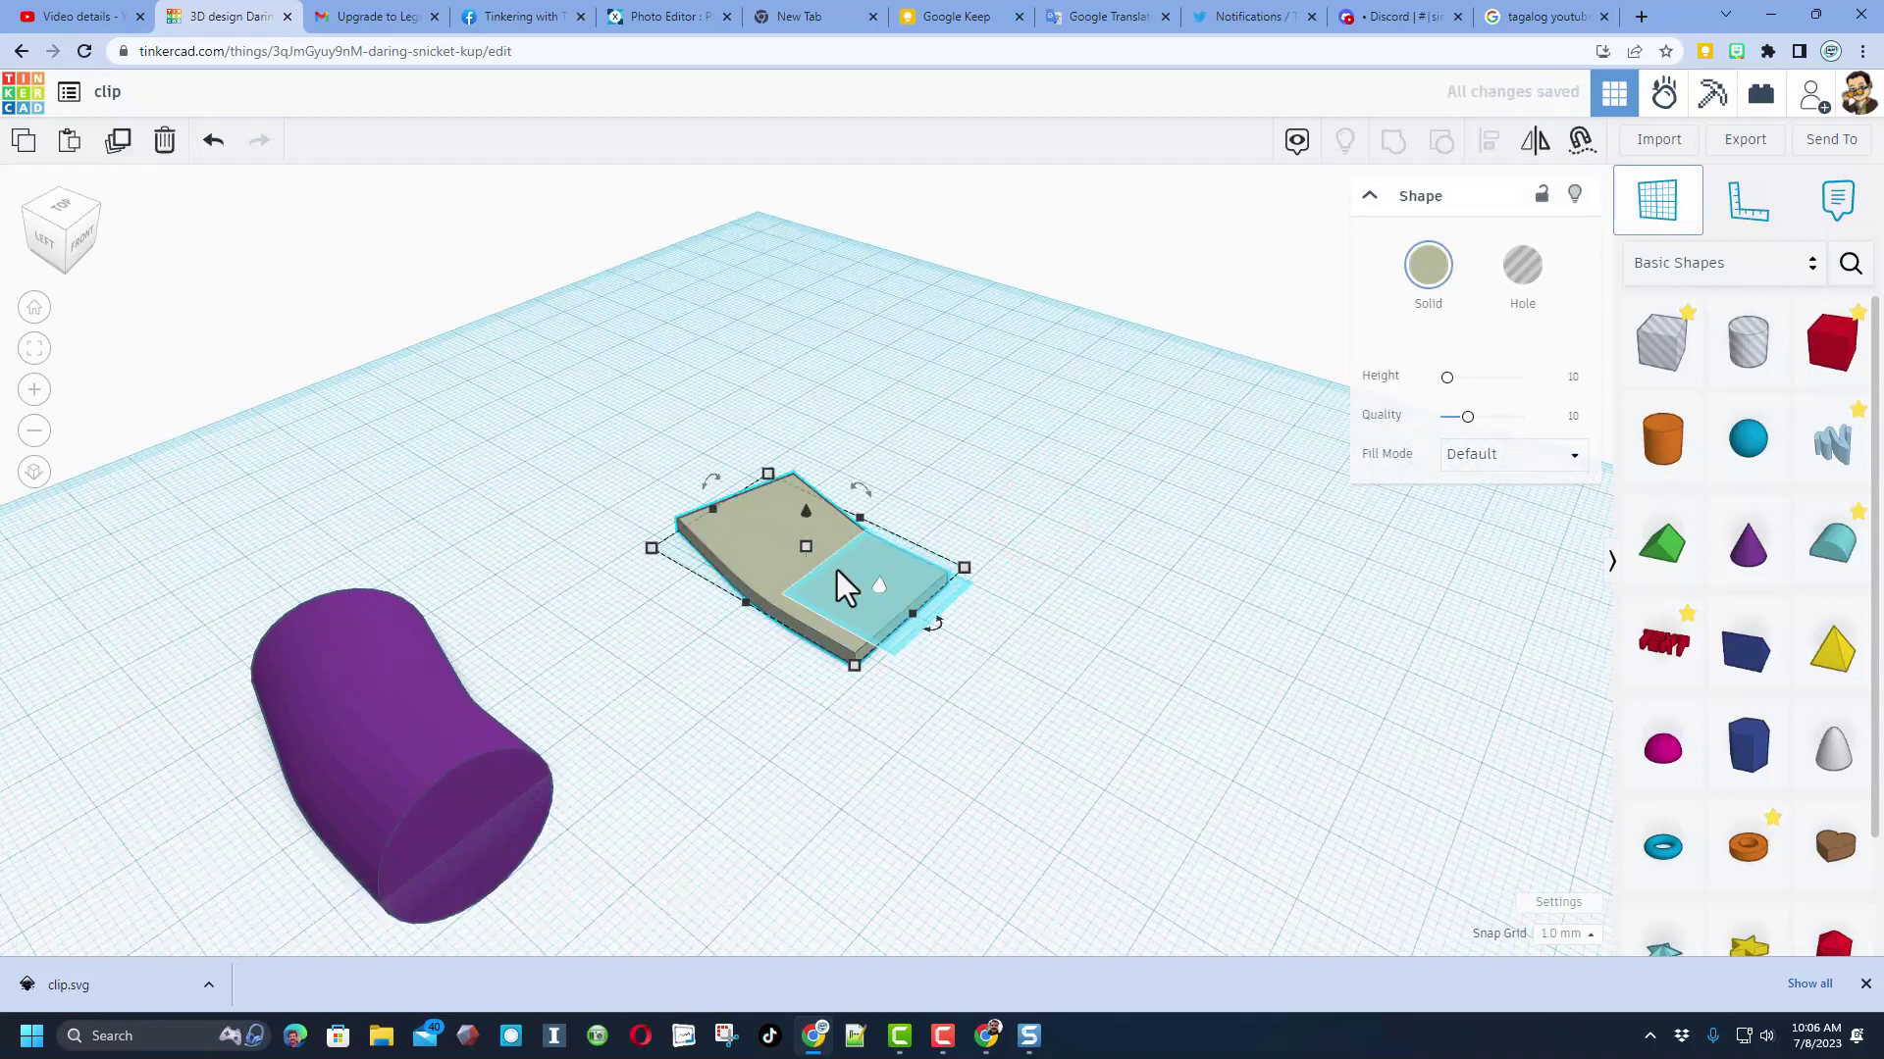
{"action": "left_click", "coordinate": [849, 594]}
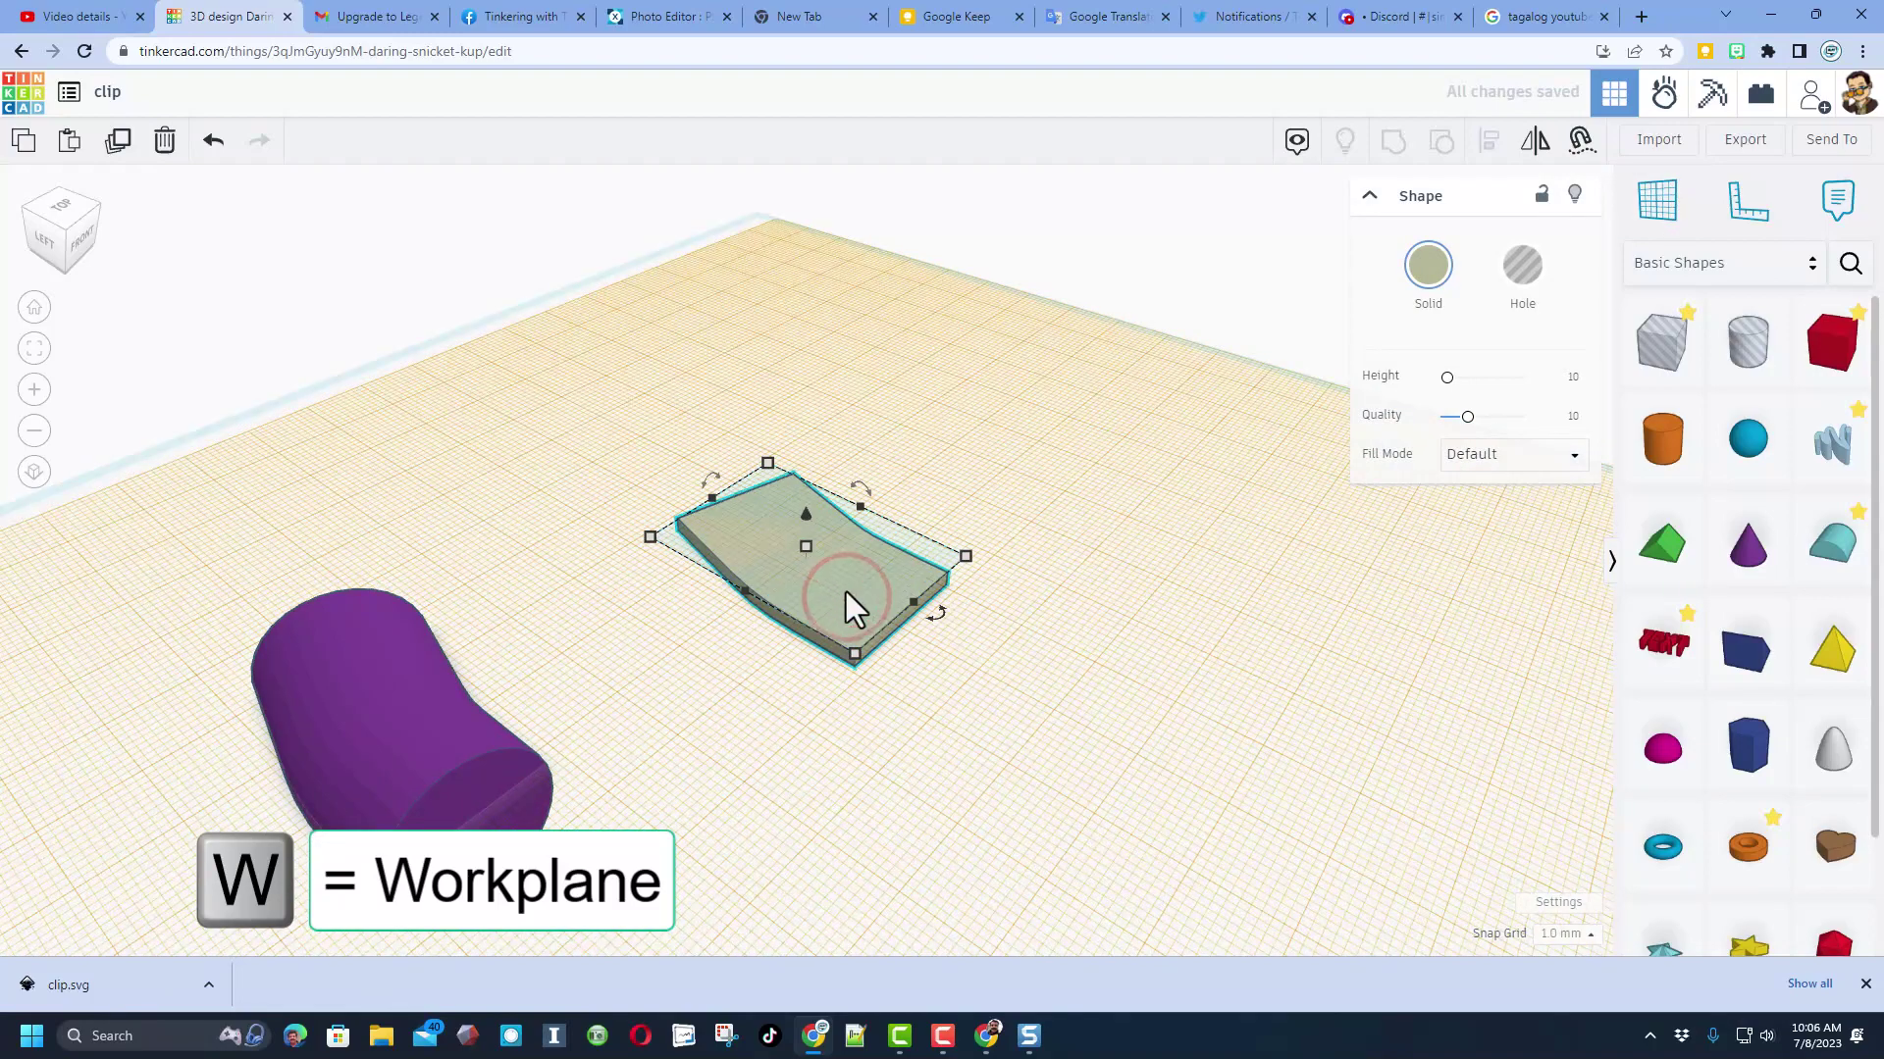
{"action": "key", "text": "ctrl+z"}
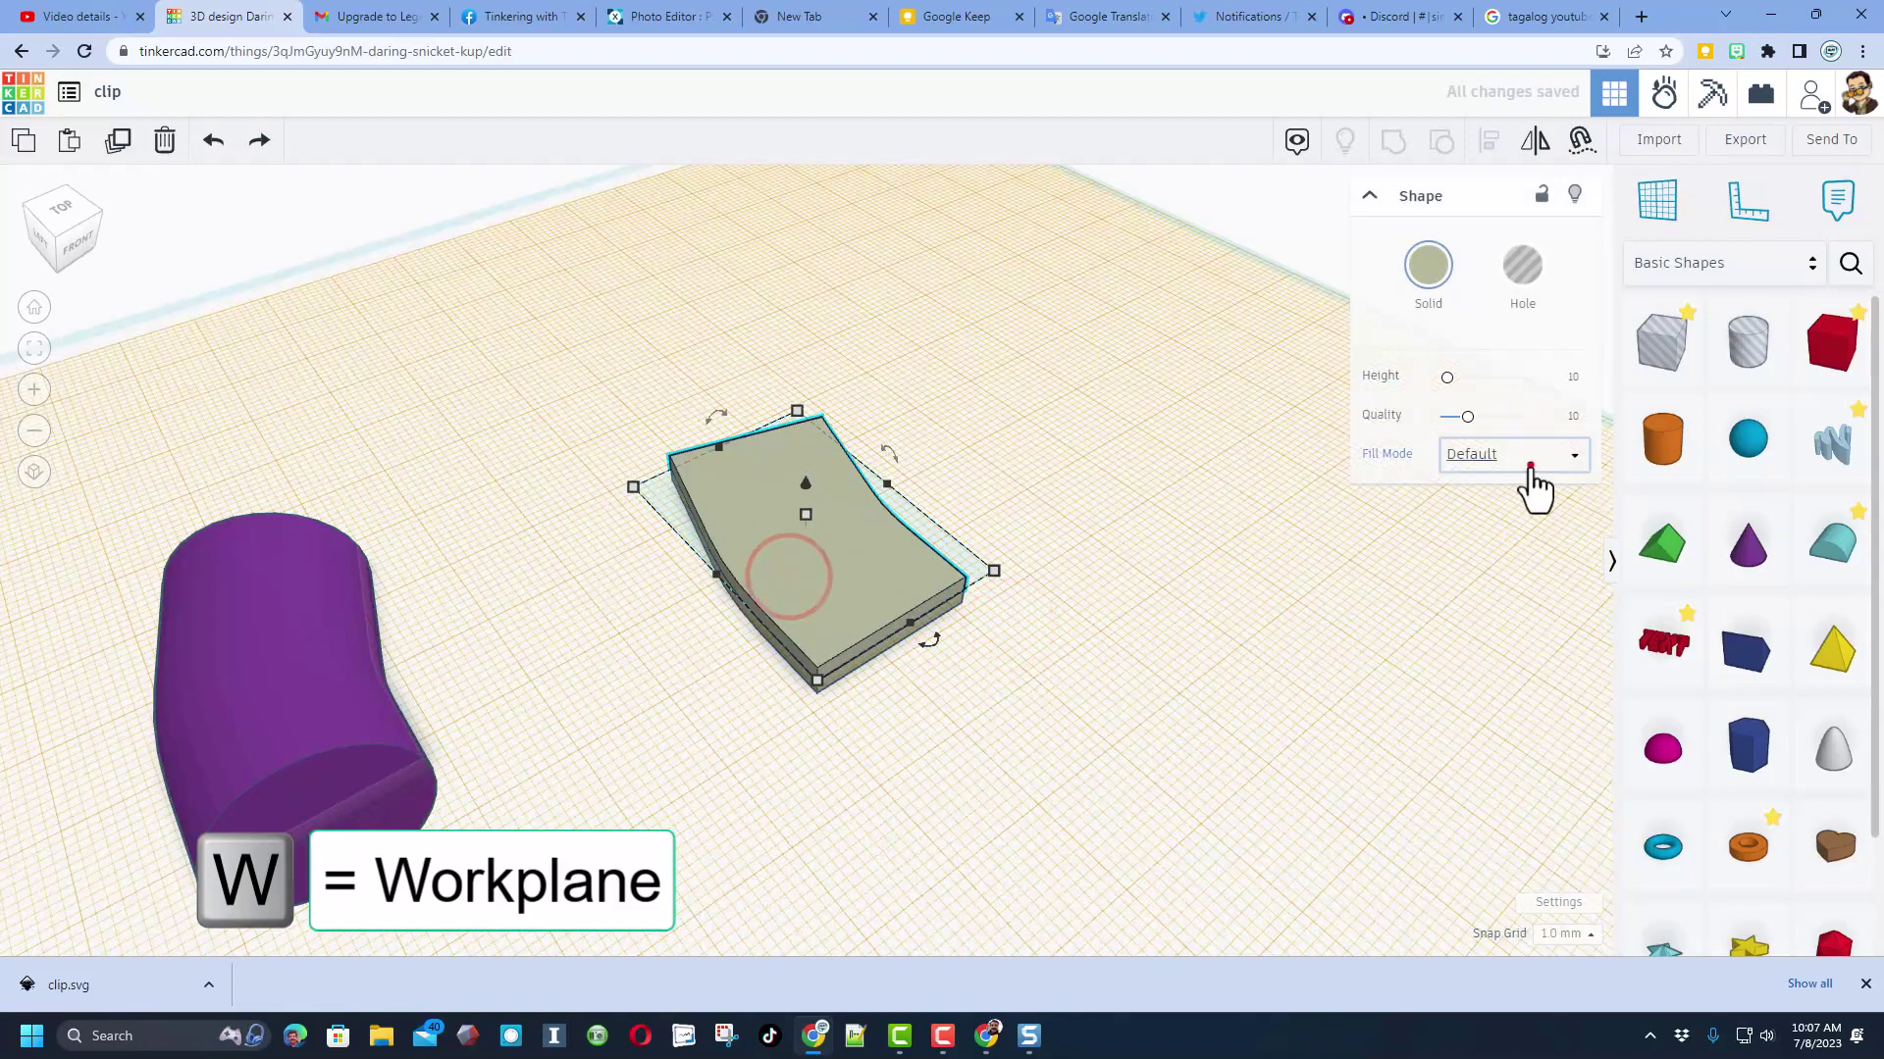
Make the upper copy an outline with Inner Line fill mode, line width 2, Round corners and quality 24.
{"action": "left_click", "coordinate": [1530, 457]}
{"action": "left_click", "coordinate": [1480, 547]}
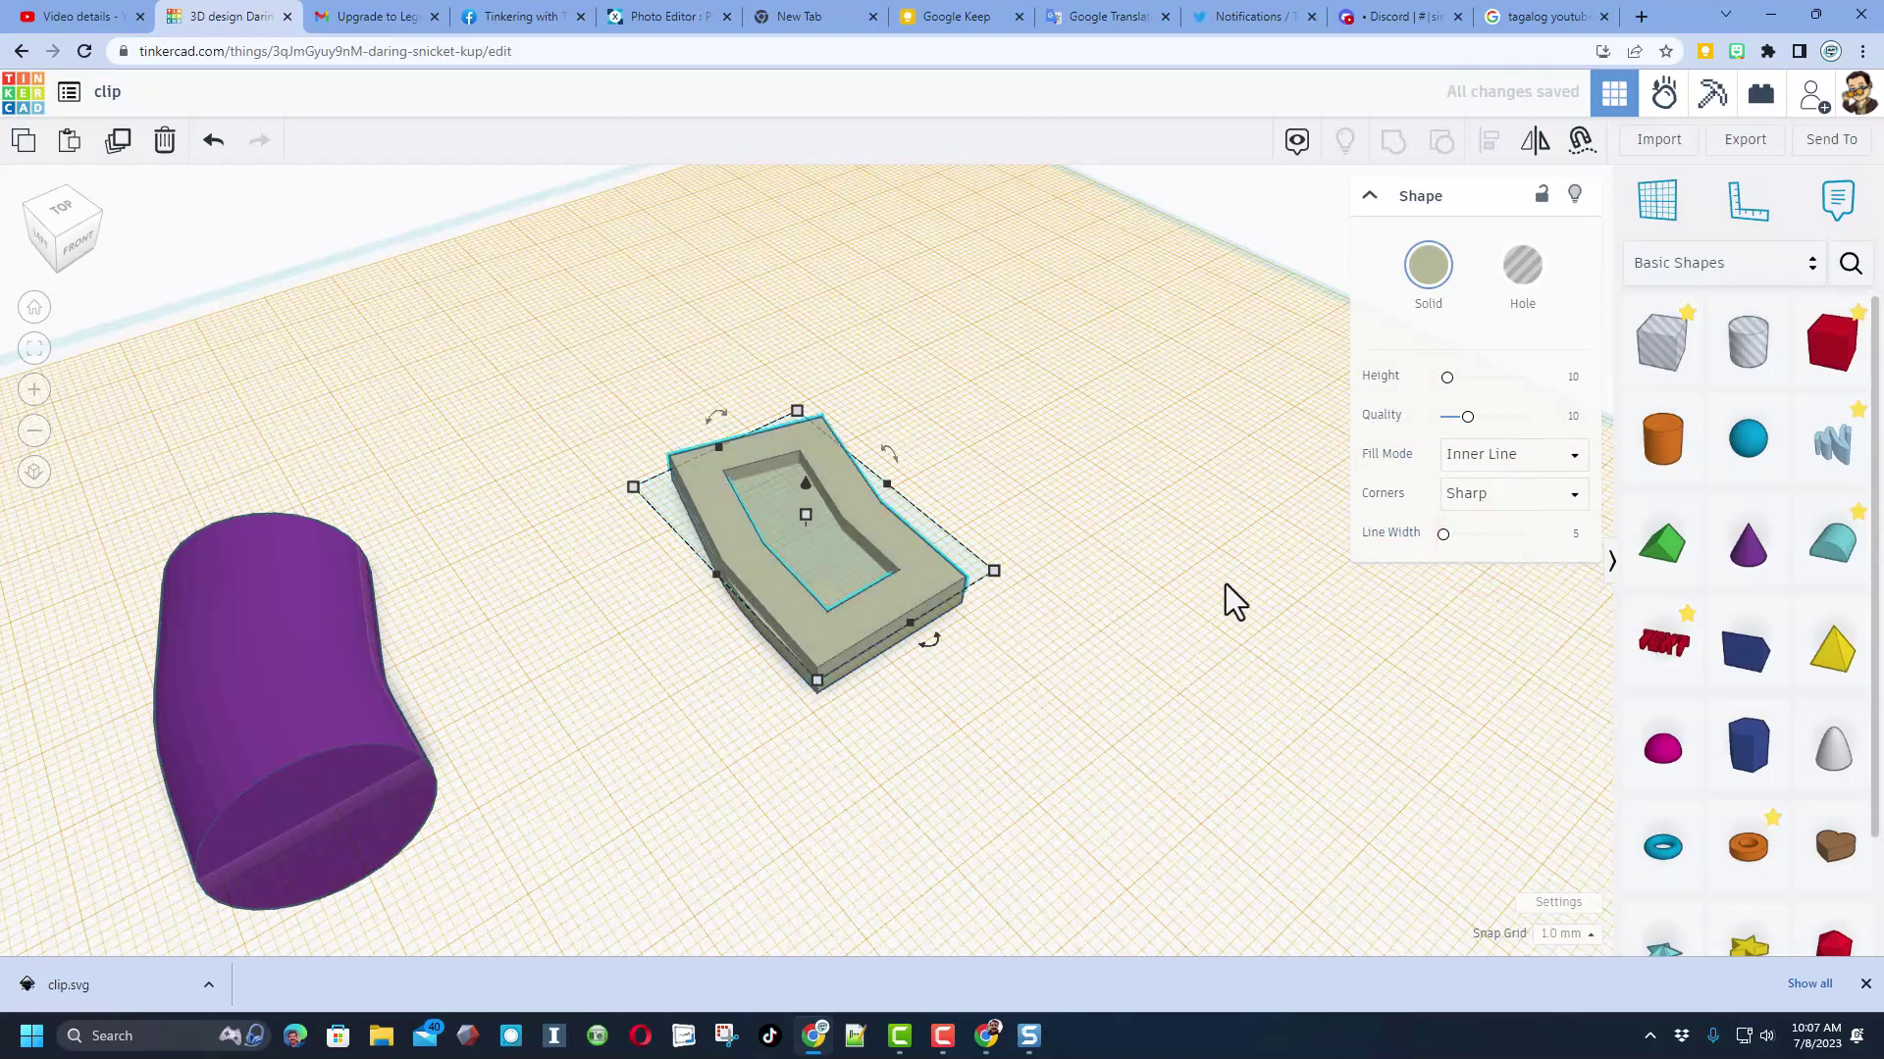
{"action": "left_click", "coordinate": [1572, 534]}
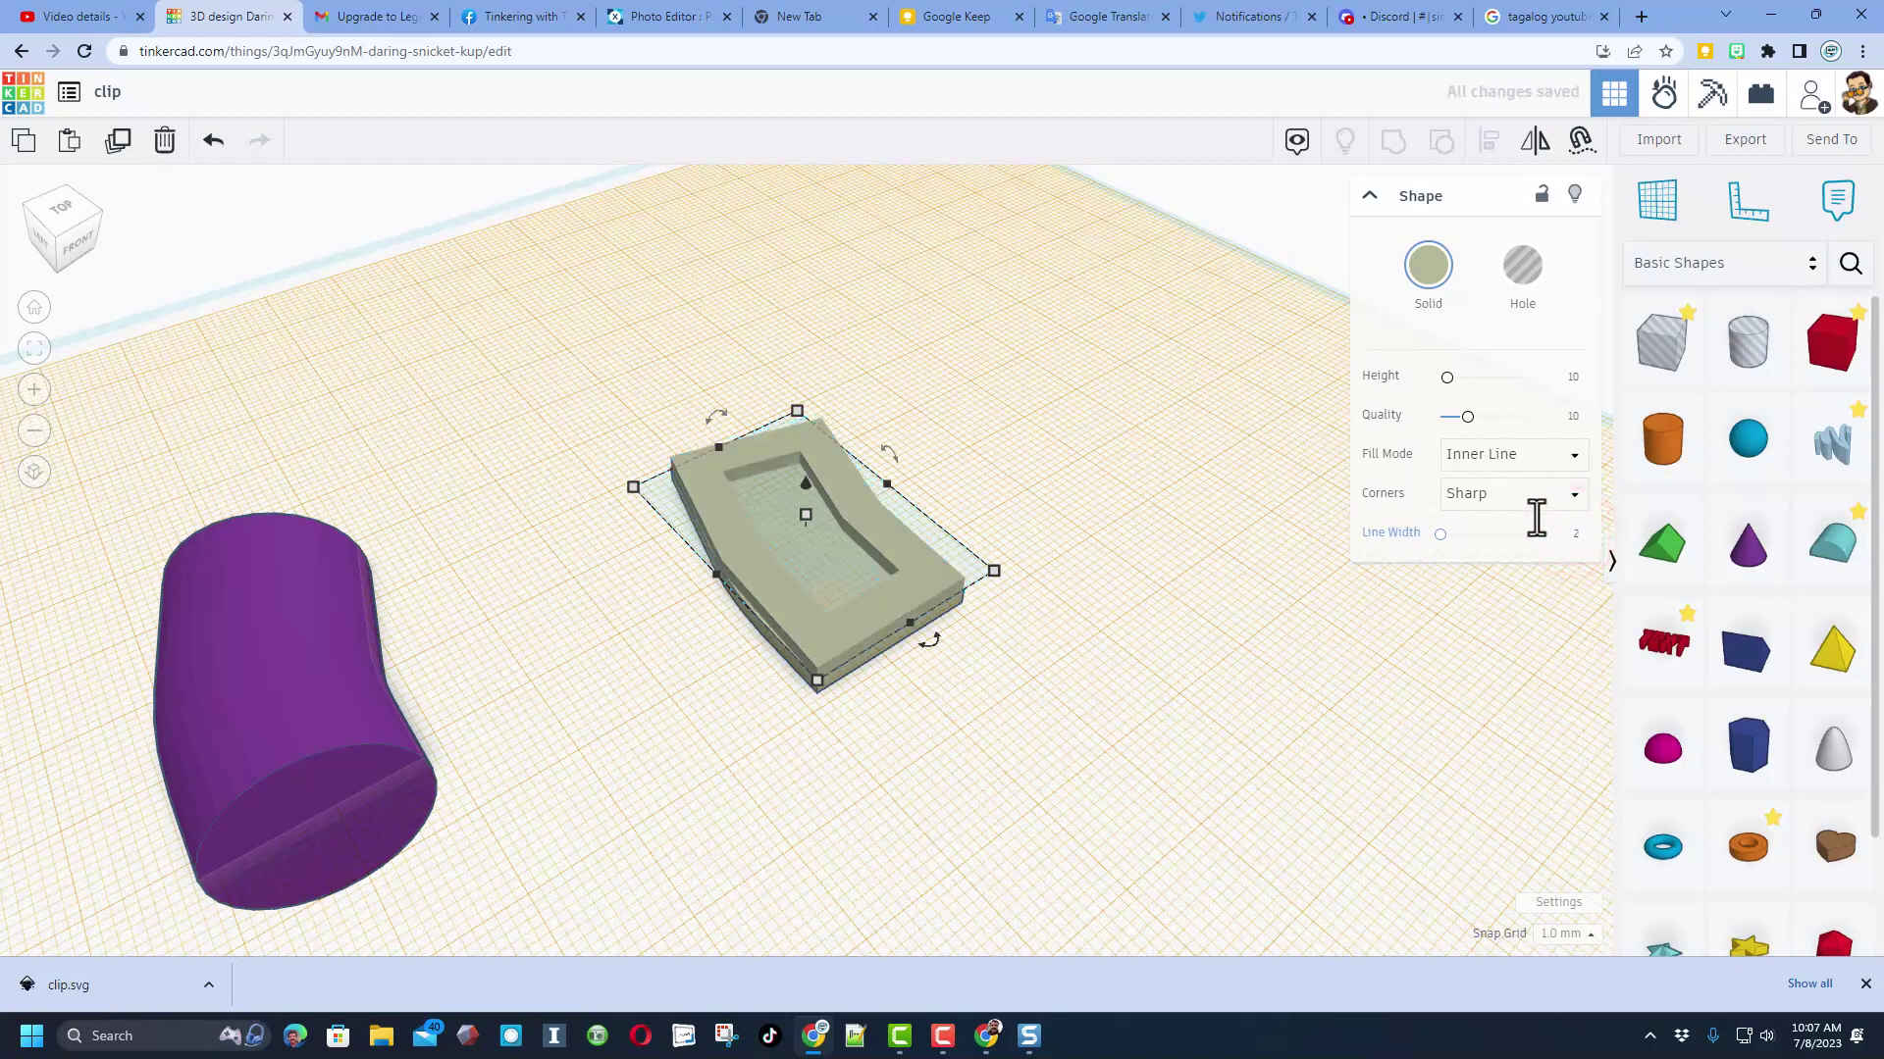
{"action": "left_click", "coordinate": [1501, 494]}
{"action": "left_click", "coordinate": [1498, 529]}
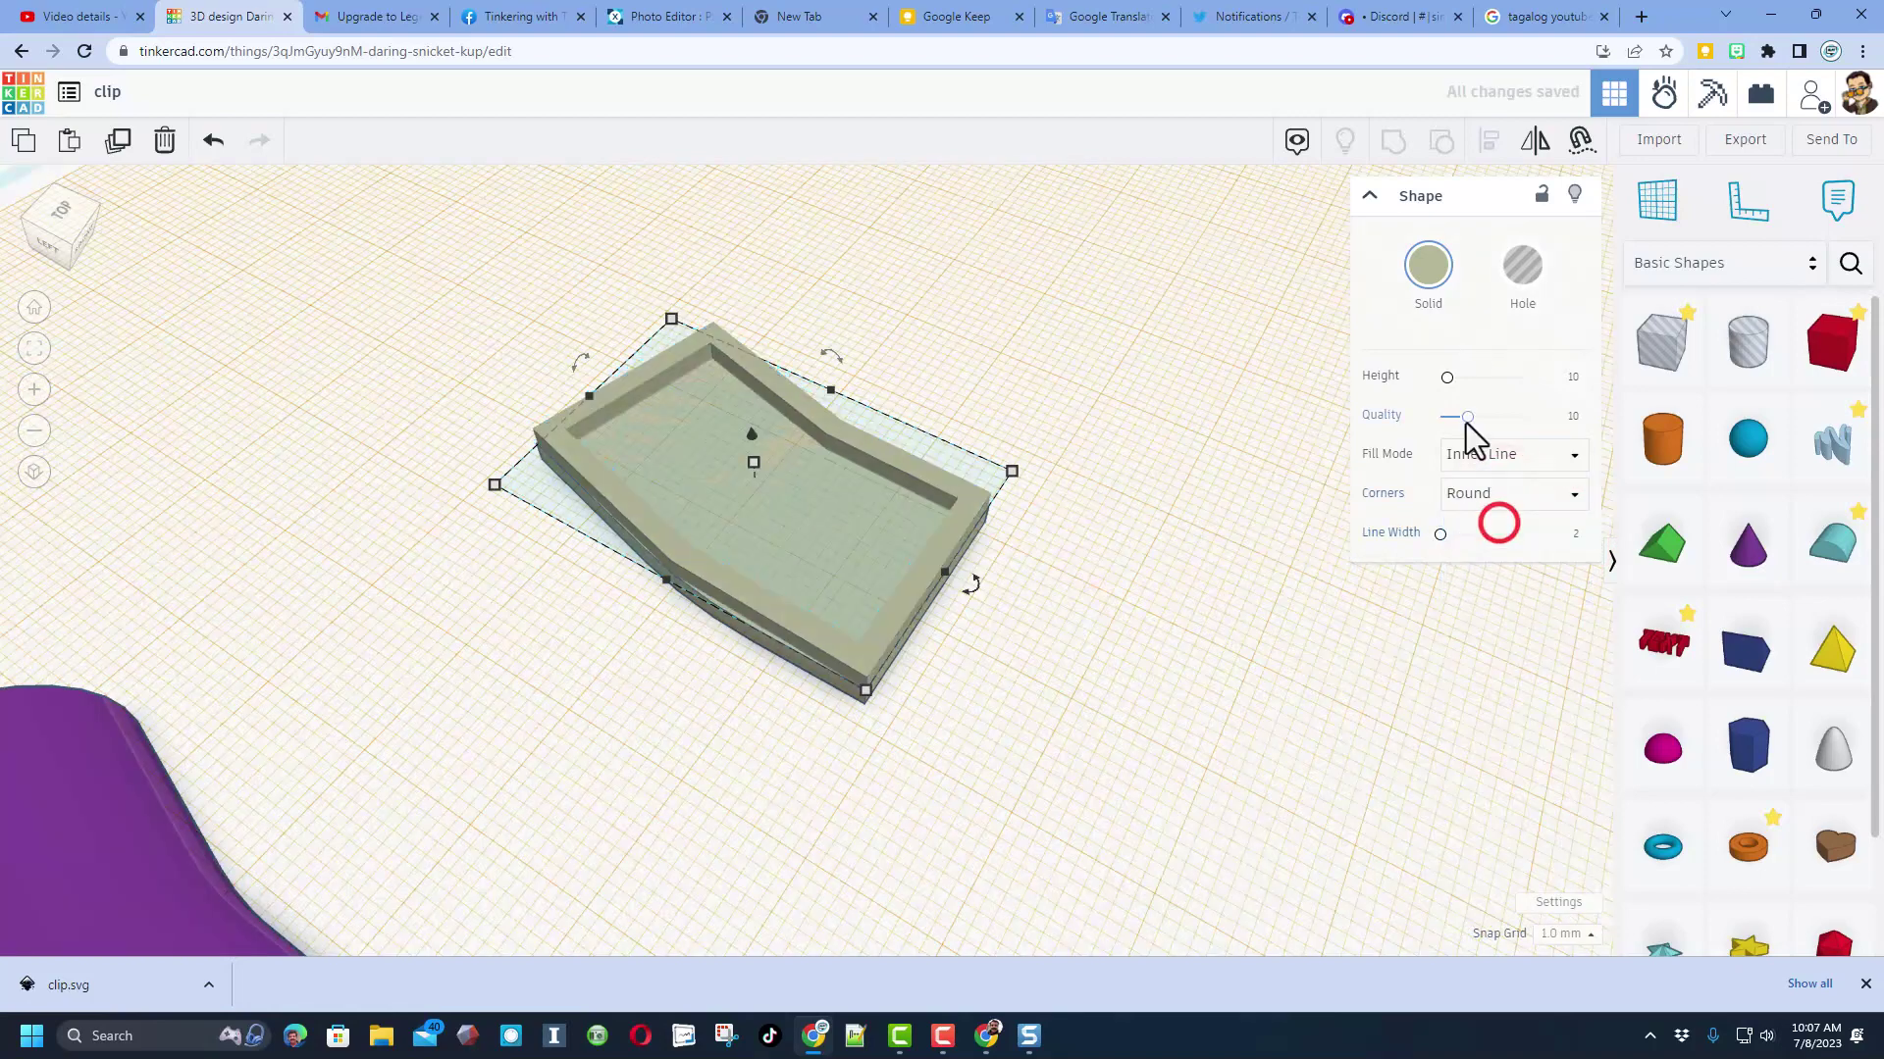
{"action": "left_click_drag", "start_coordinate": [1468, 420], "coordinate": [1523, 420]}
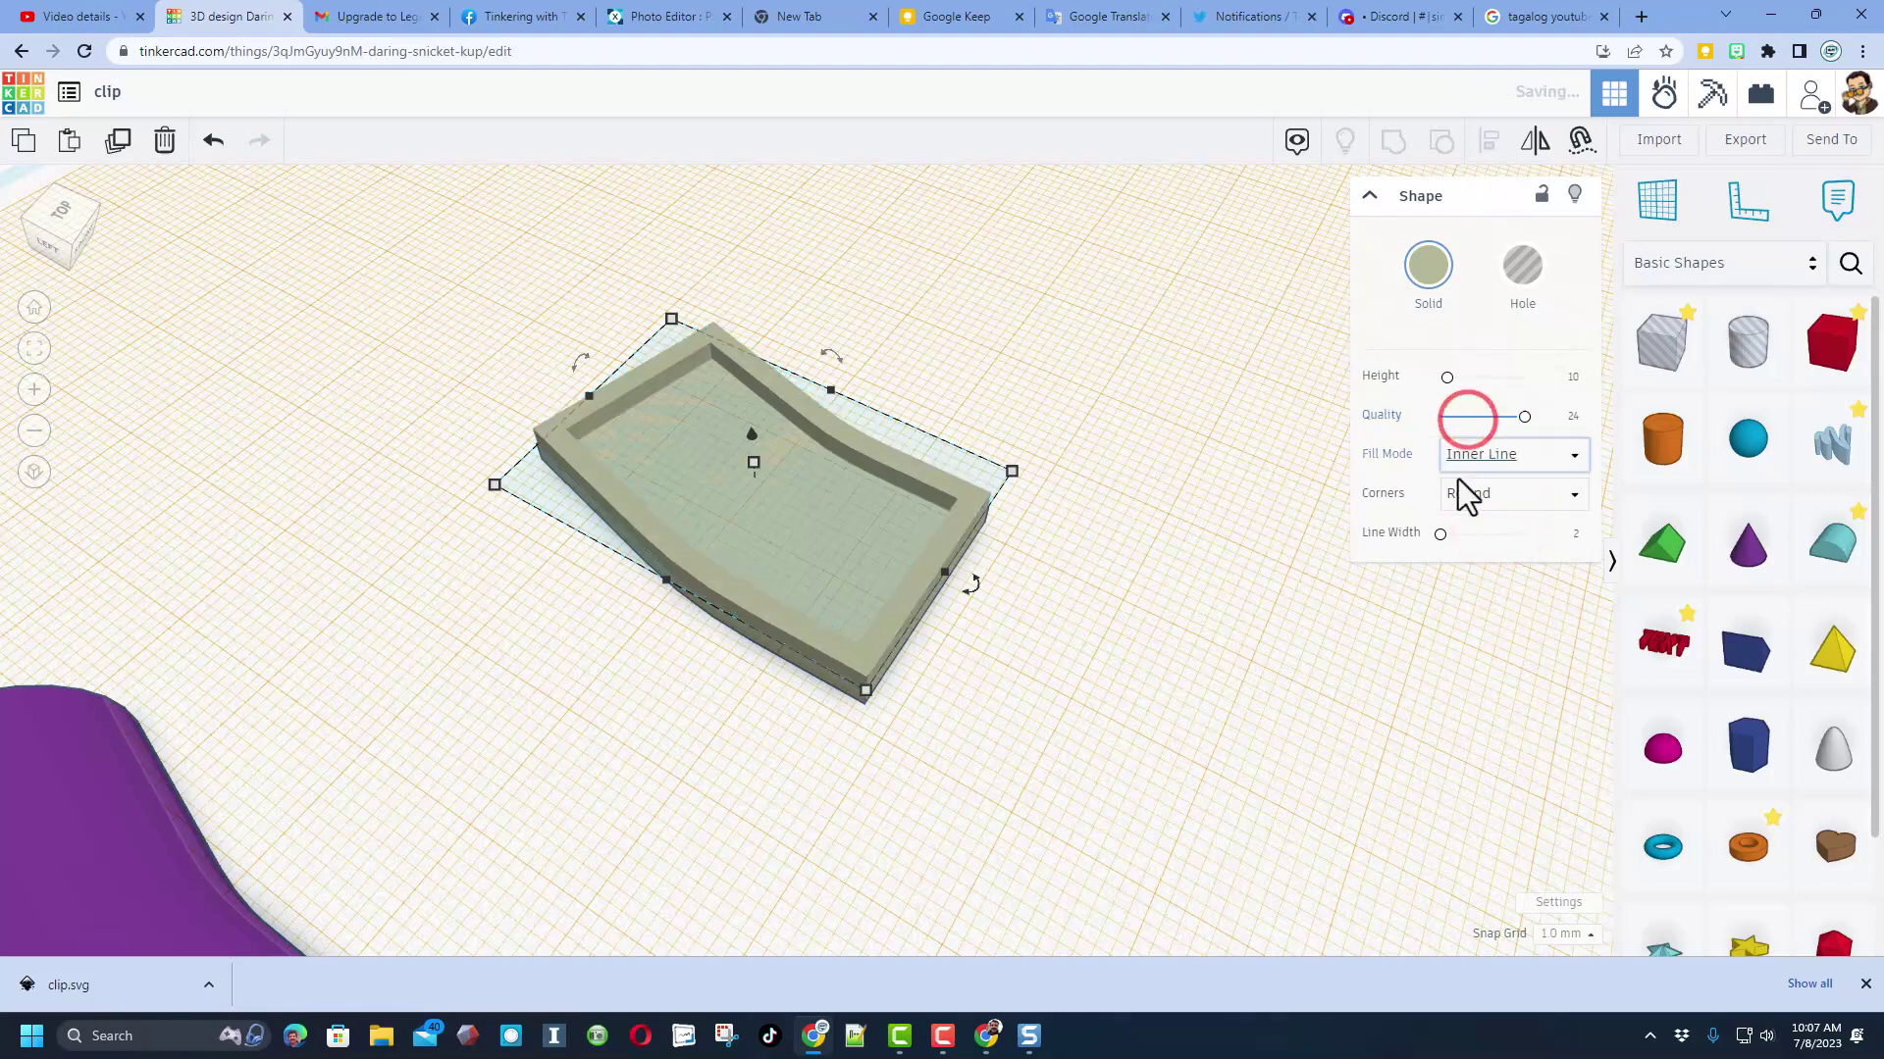
{"action": "right_click_drag", "start_coordinate": [920, 686], "coordinate": [650, 614]}
{"action": "left_click", "coordinate": [986, 663]}
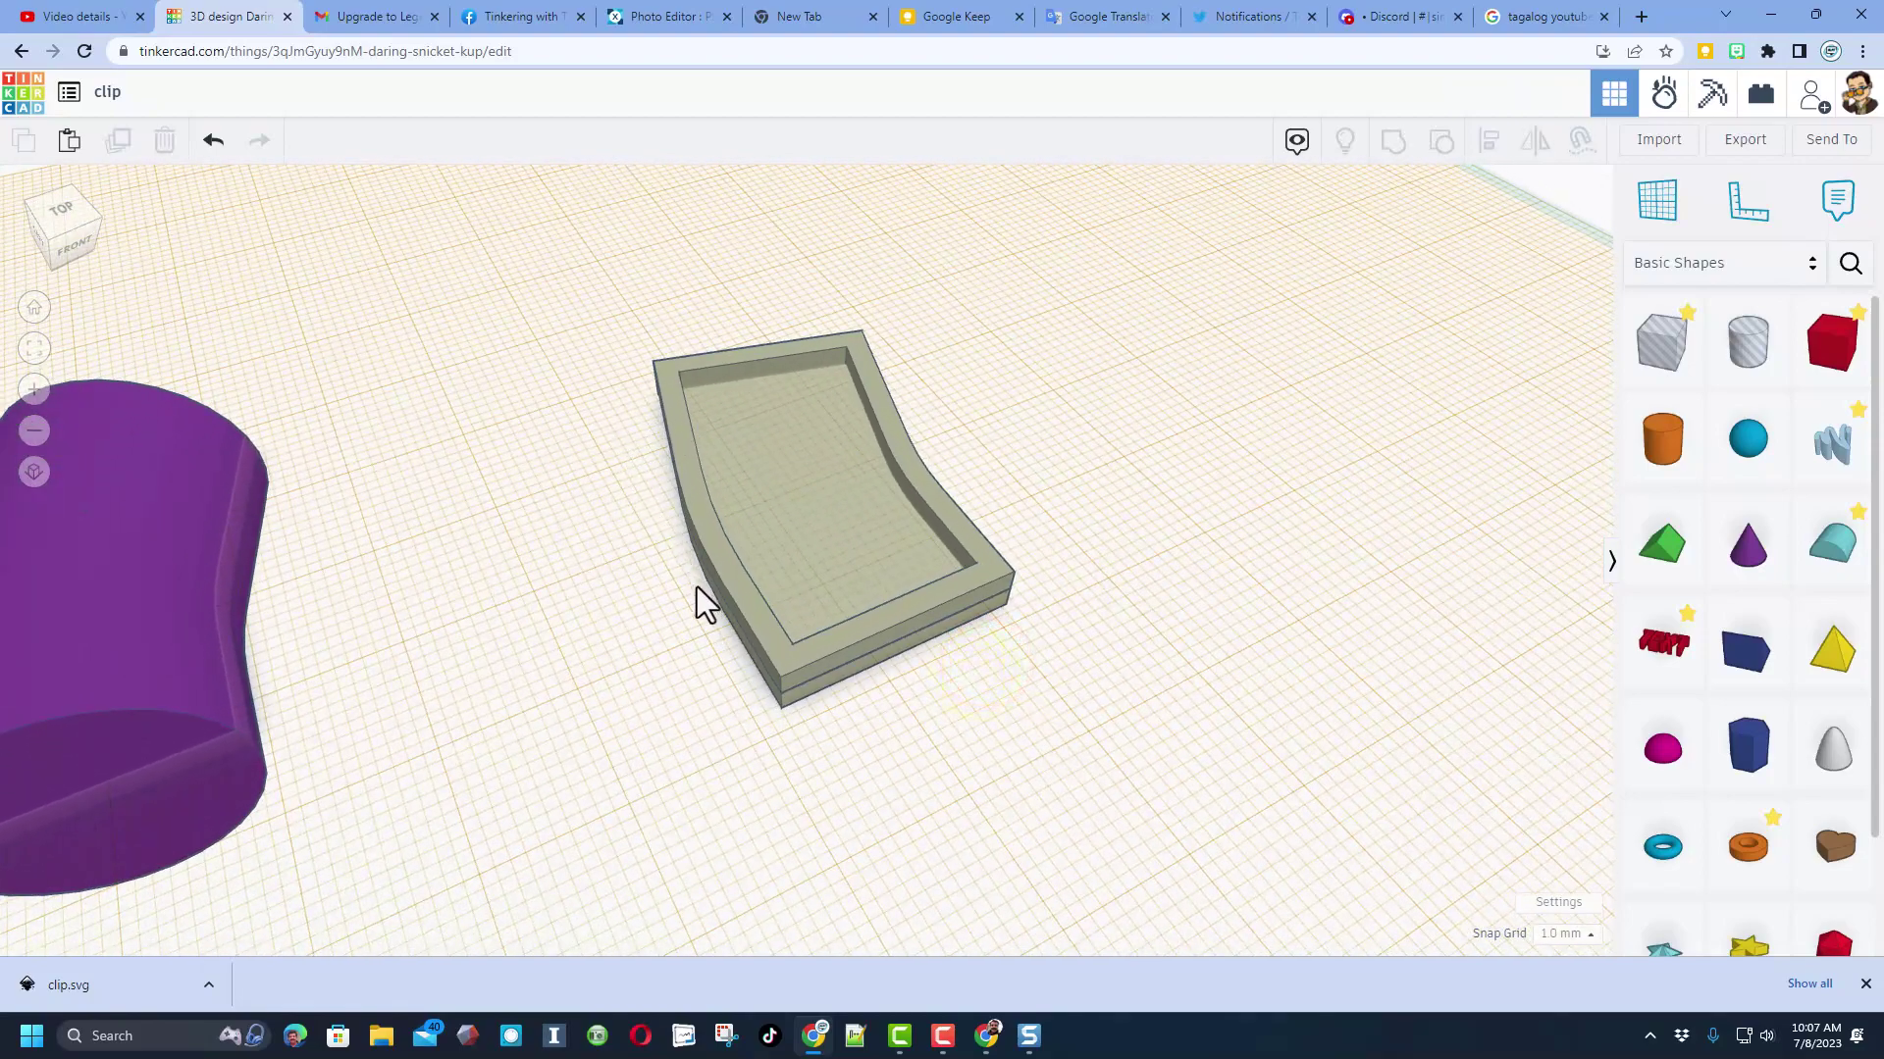
Stretch the hollow outline shape upward so it forms tall side walls above the flat base.
{"action": "right_click_drag", "start_coordinate": [687, 601], "coordinate": [679, 518]}
{"action": "left_click", "coordinate": [715, 539]}
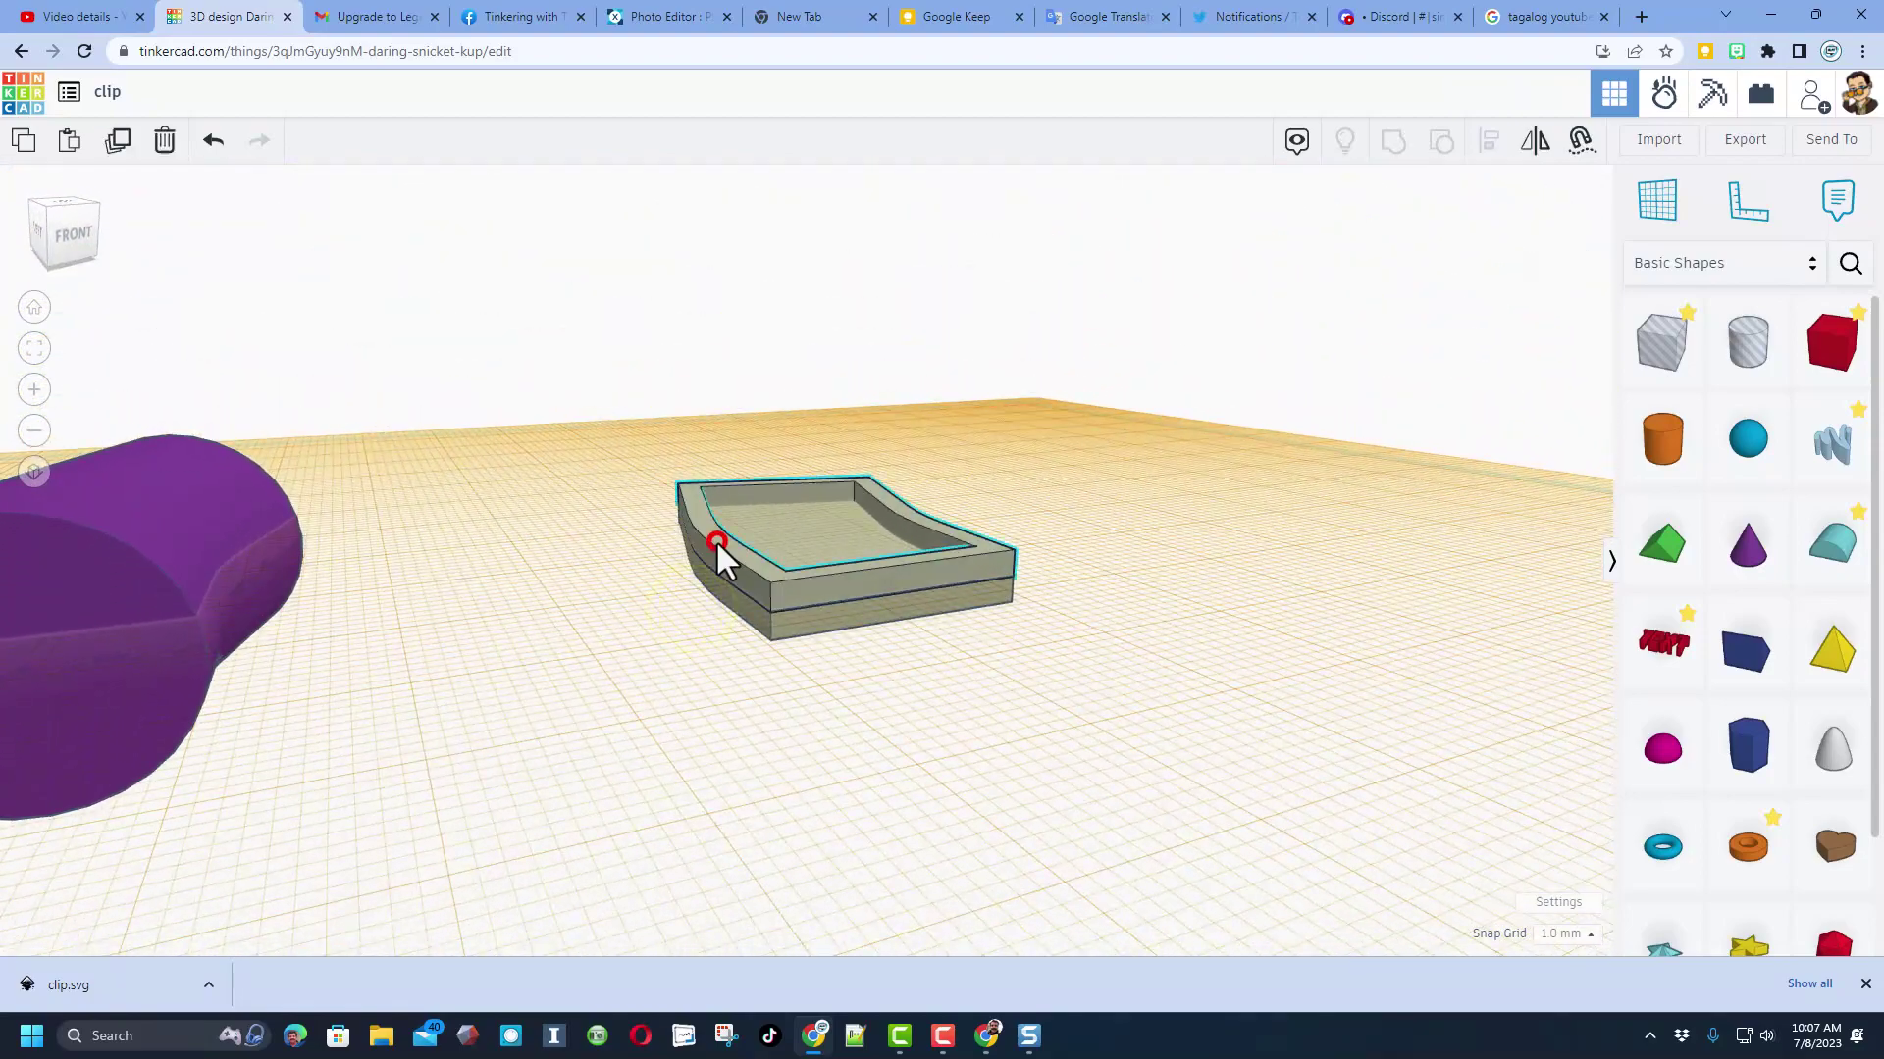
{"action": "left_click_drag", "start_coordinate": [815, 513], "coordinate": [832, 444]}
{"action": "right_click_drag", "start_coordinate": [1073, 397], "coordinate": [1062, 581]}
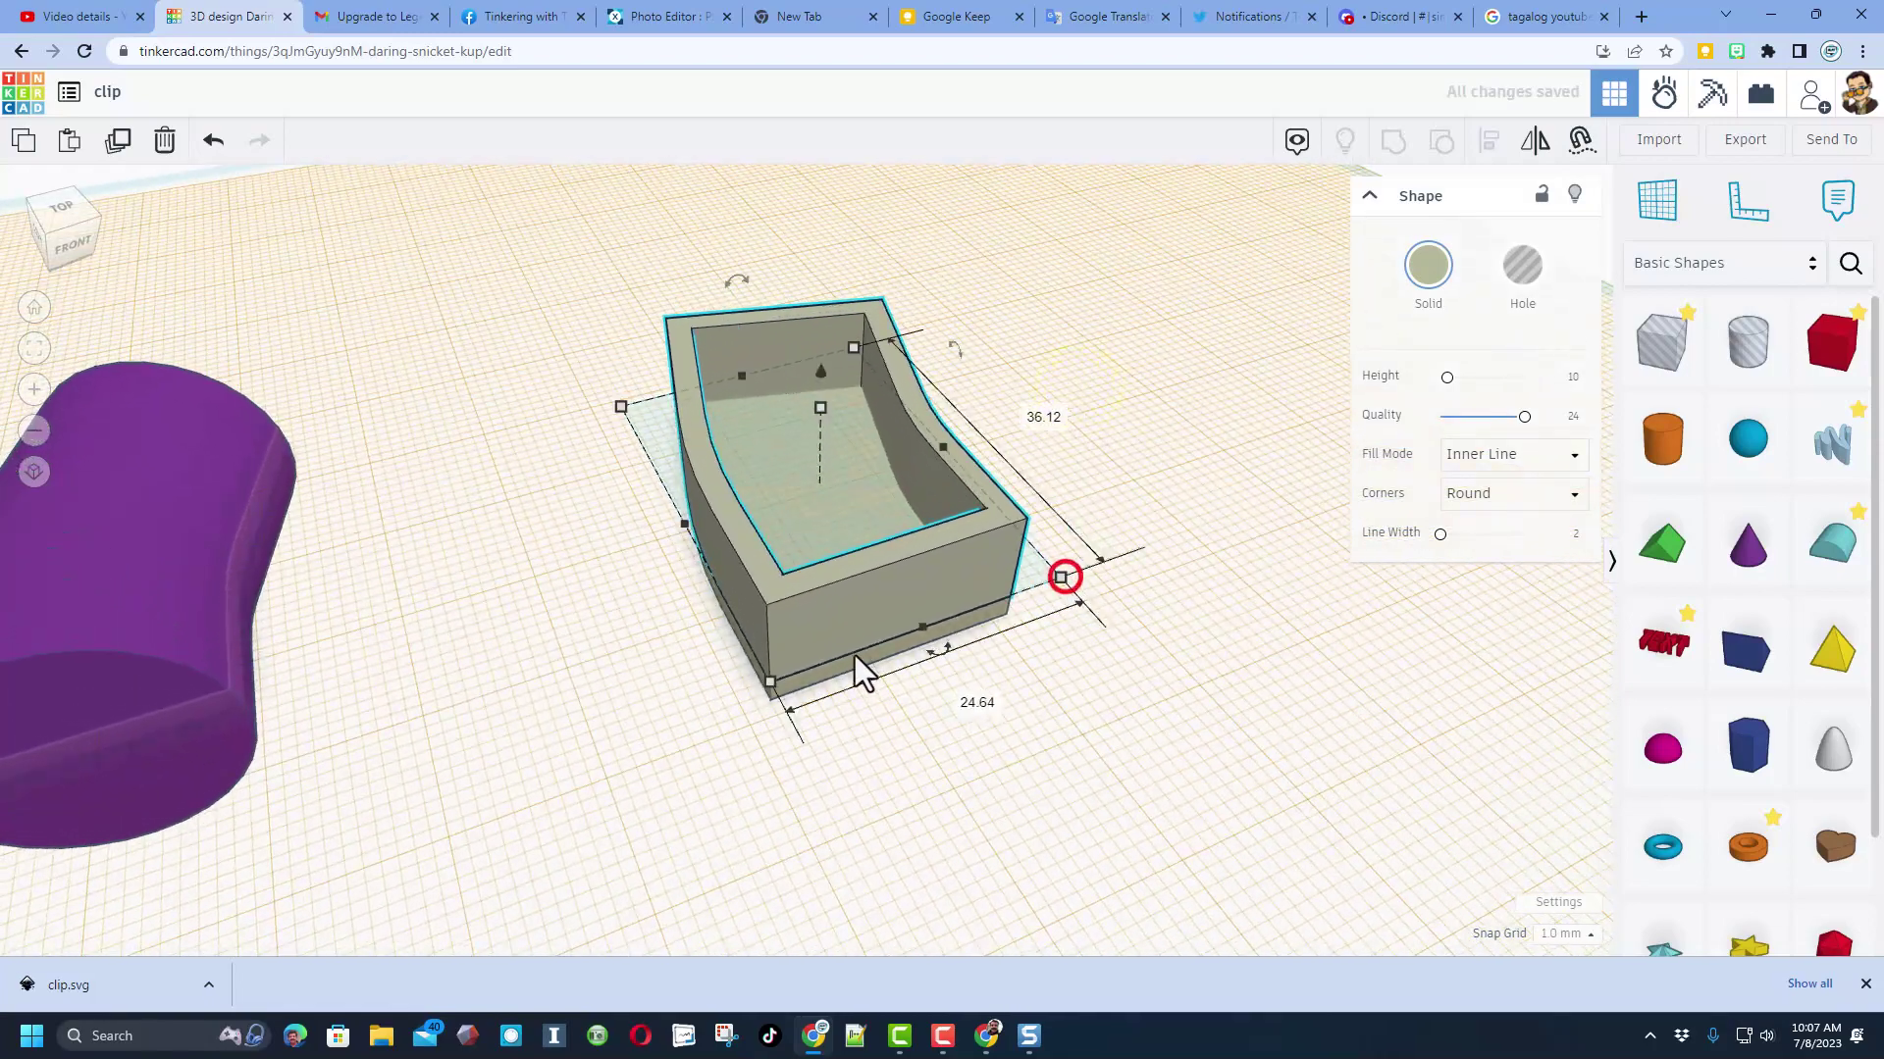
Set the workplane on the top rim of the walls and drop a duplicate of the flat base there as a lid.
{"action": "left_click", "coordinate": [1623, 211]}
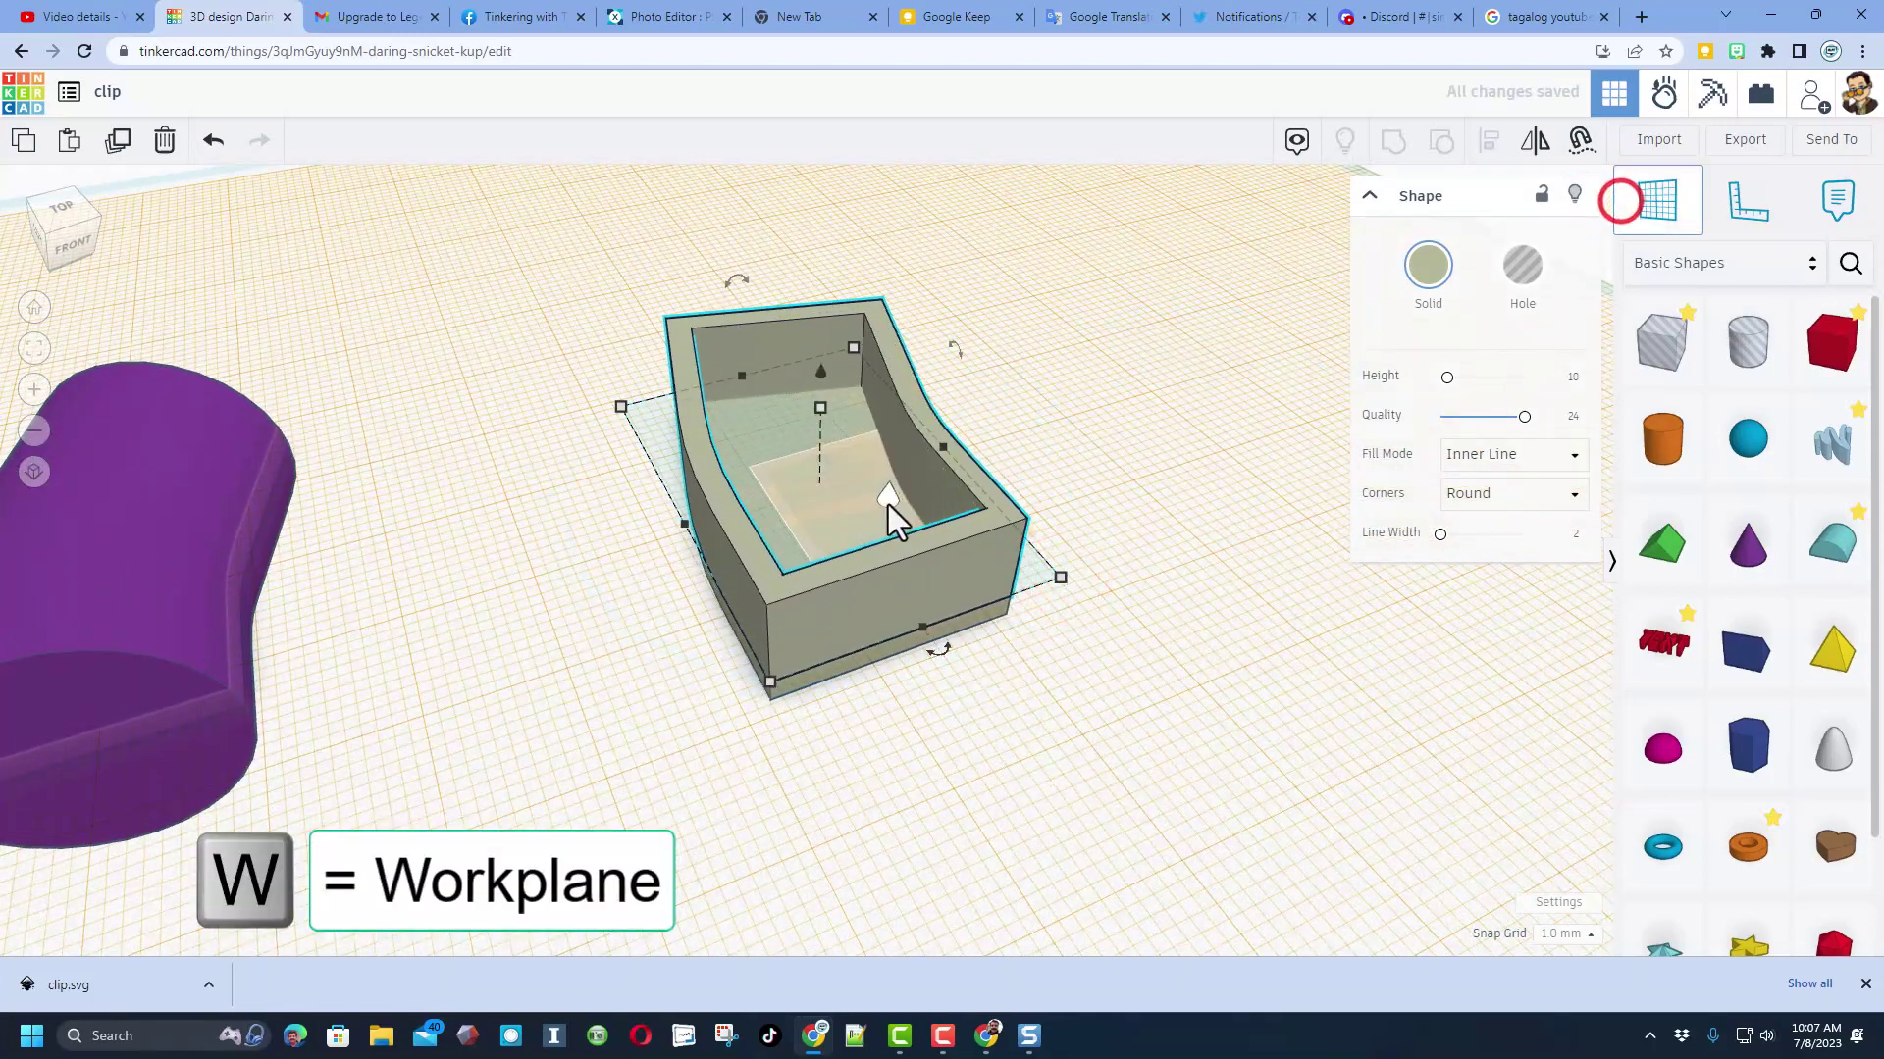
{"action": "left_click", "coordinate": [961, 461]}
{"action": "left_click", "coordinate": [841, 678]}
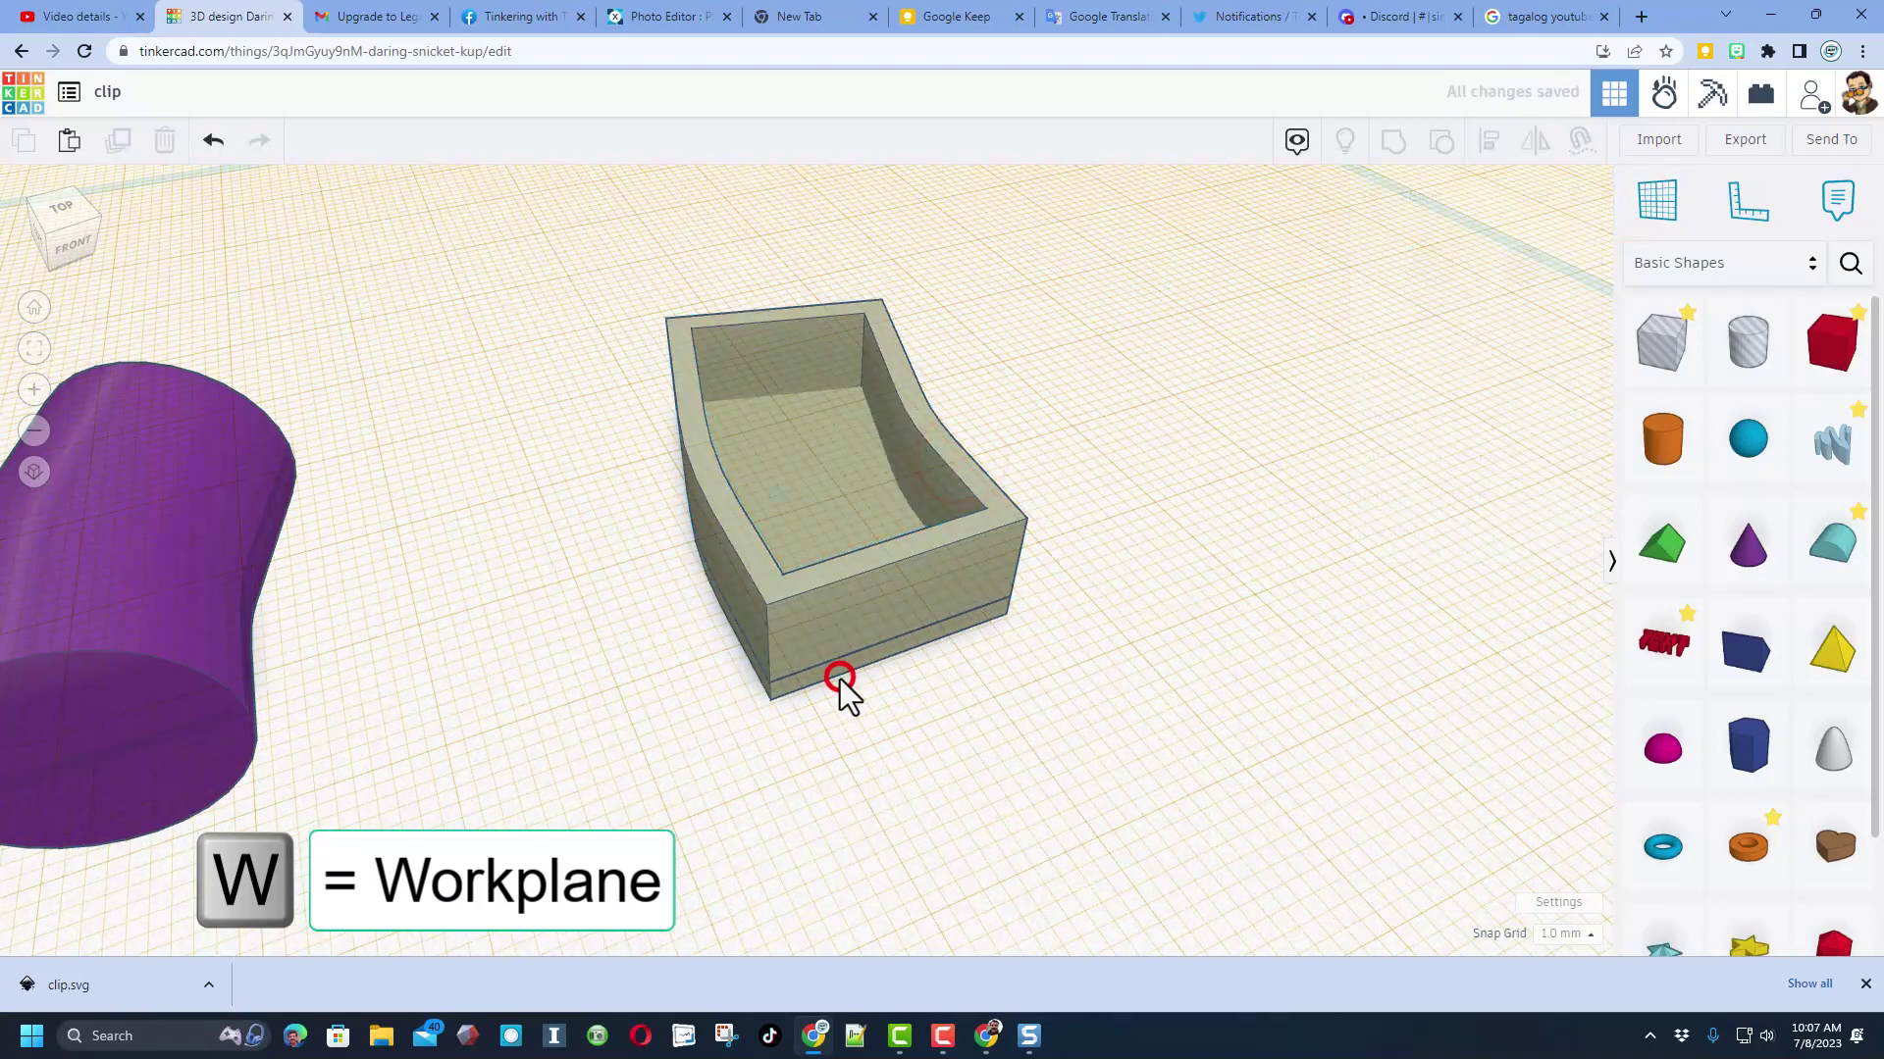
{"action": "left_click", "coordinate": [790, 696]}
{"action": "left_click", "coordinate": [799, 658]}
{"action": "key", "text": "ctrl+d"}
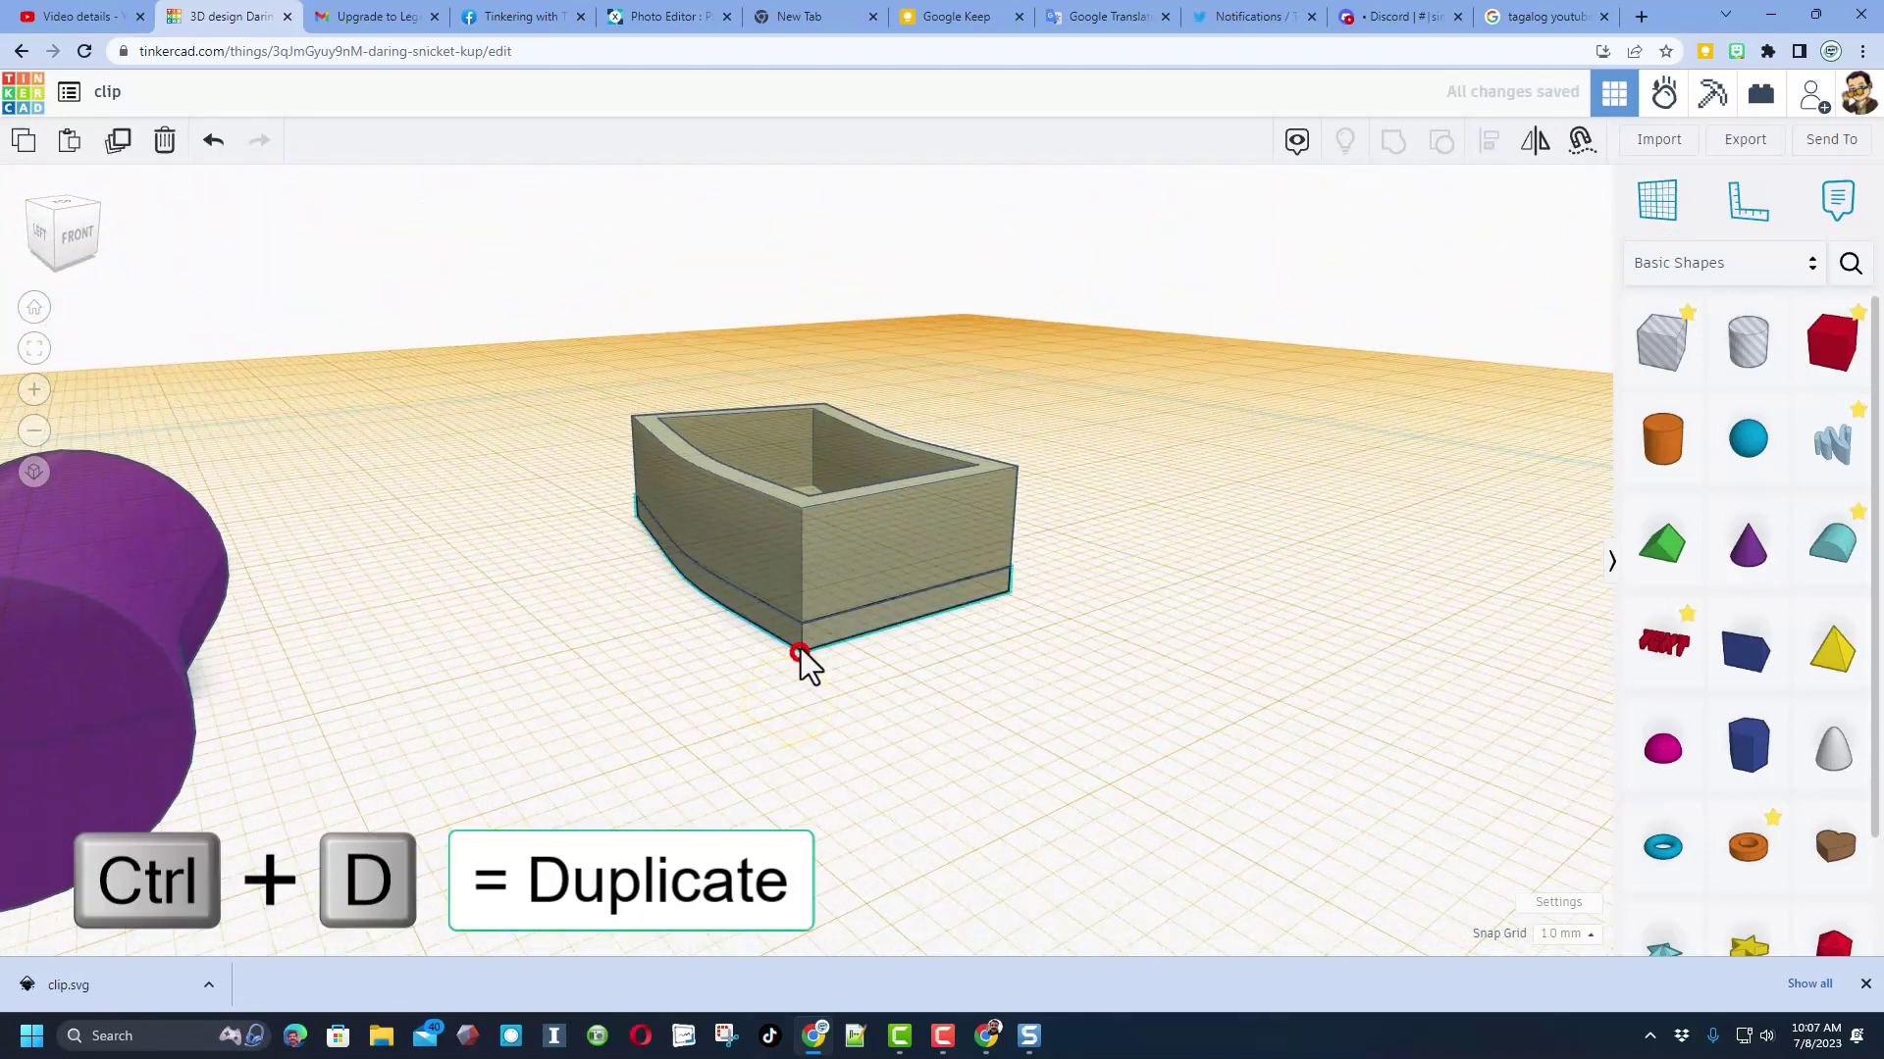
{"action": "key", "text": "d"}
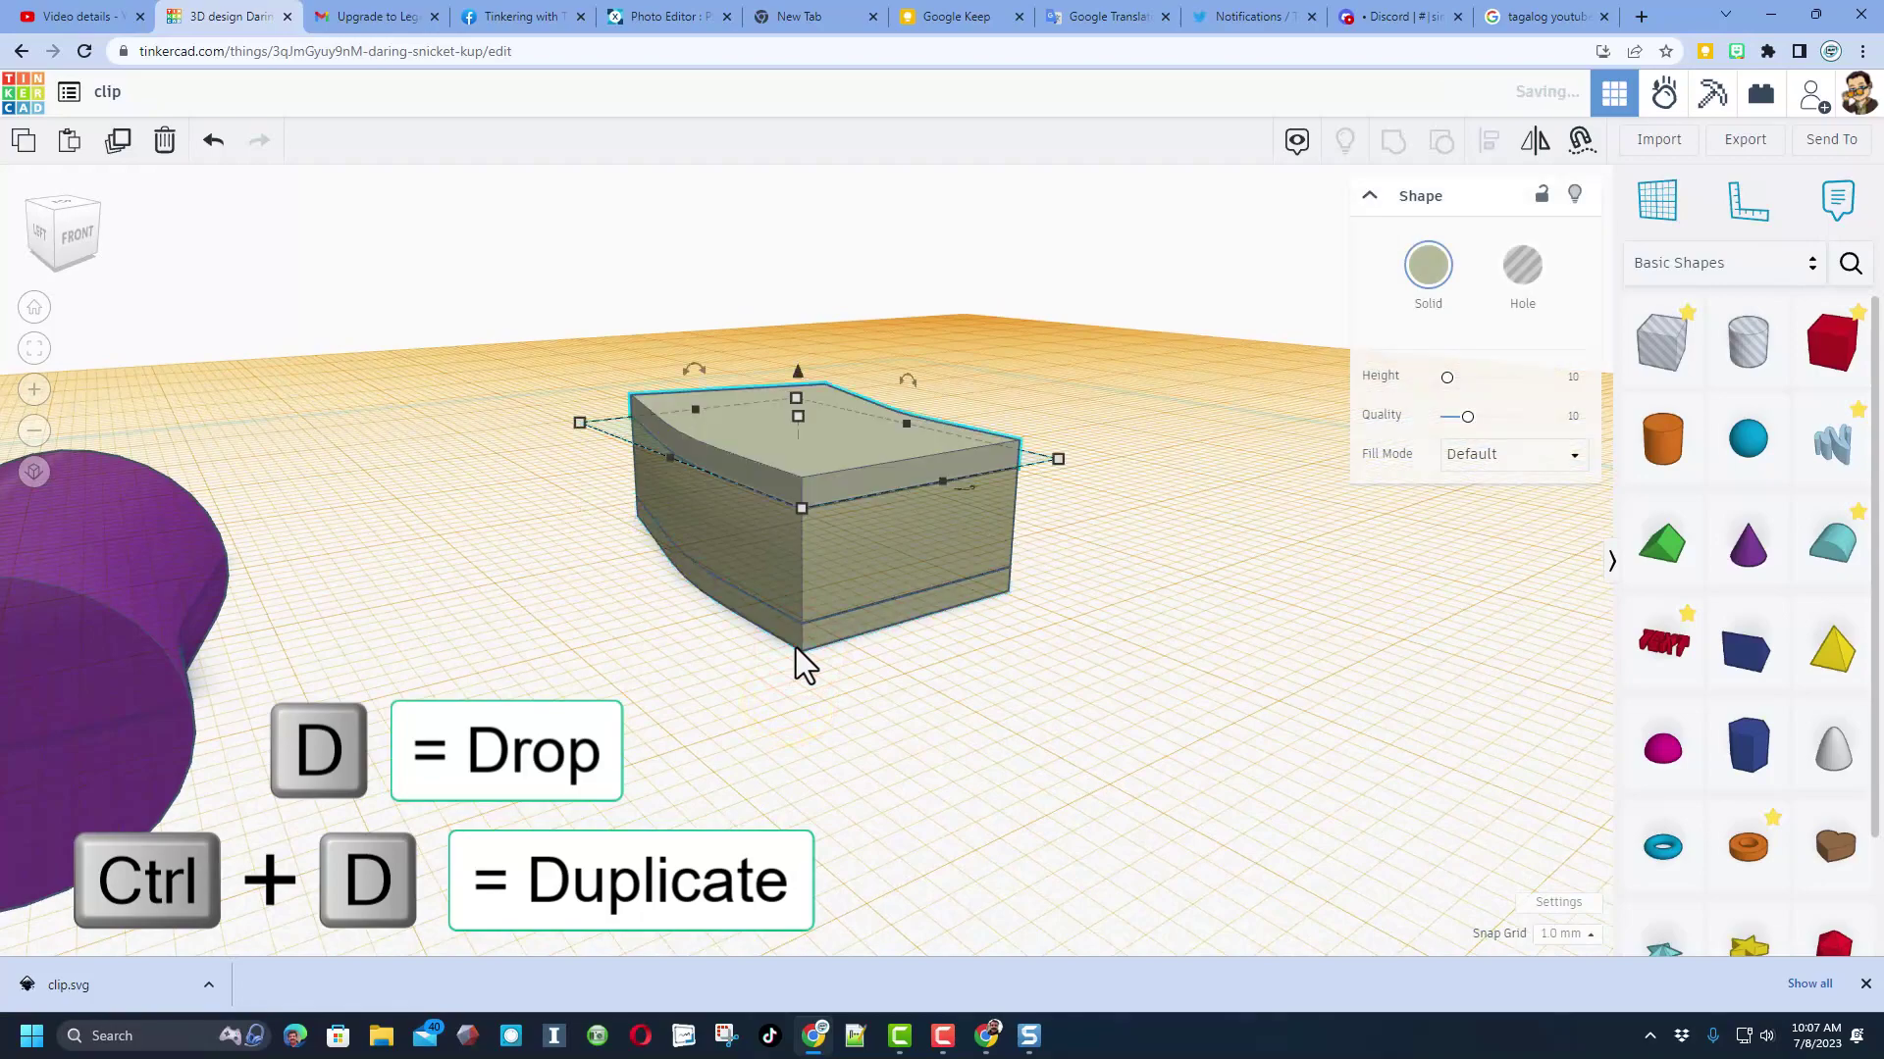
Deselect the lid and return the workplane to the default base plane.
{"action": "left_click", "coordinate": [1040, 610]}
{"action": "right_click_drag", "start_coordinate": [1199, 579], "coordinate": [1153, 612]}
{"action": "key", "text": "w"}
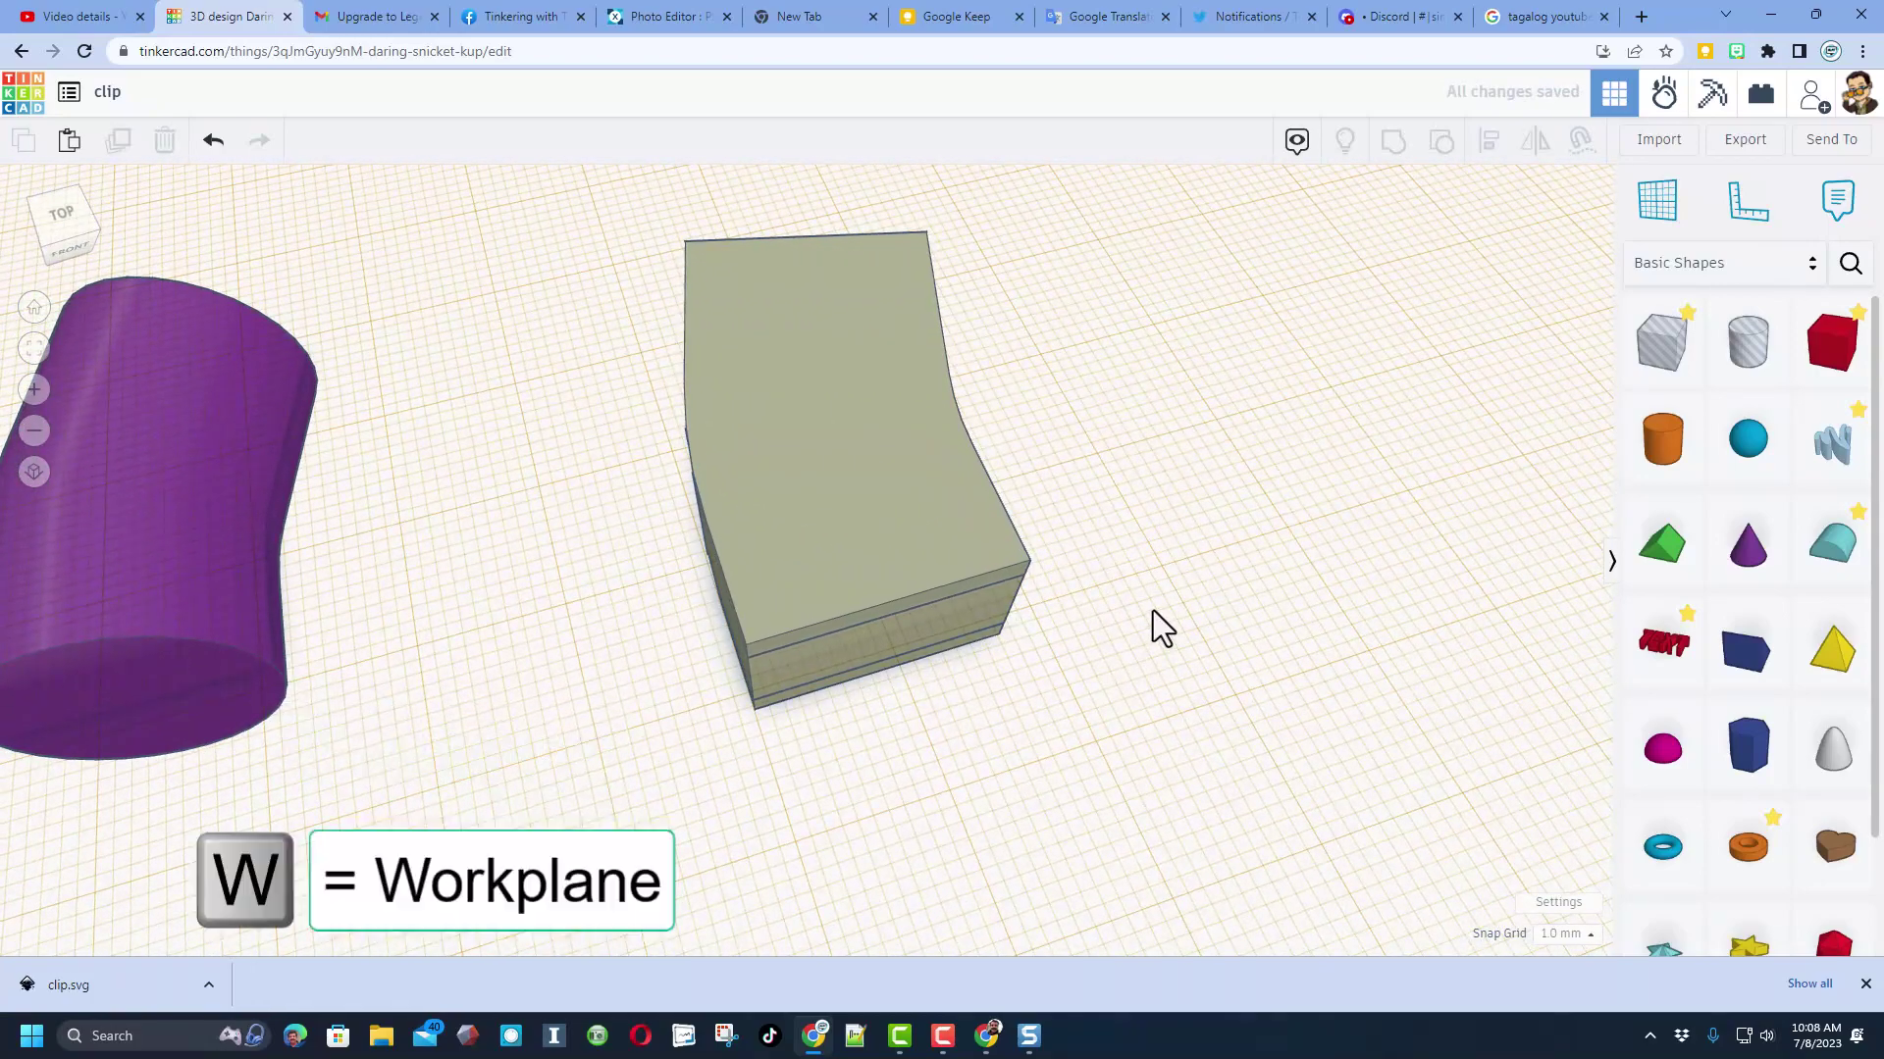
{"action": "left_click", "coordinate": [1182, 586]}
Review the export options for the purple bent pipe, close them and inspect the finished clip.
{"action": "right_click_drag", "start_coordinate": [1277, 559], "coordinate": [127, 535]}
{"action": "left_click", "coordinate": [128, 536]}
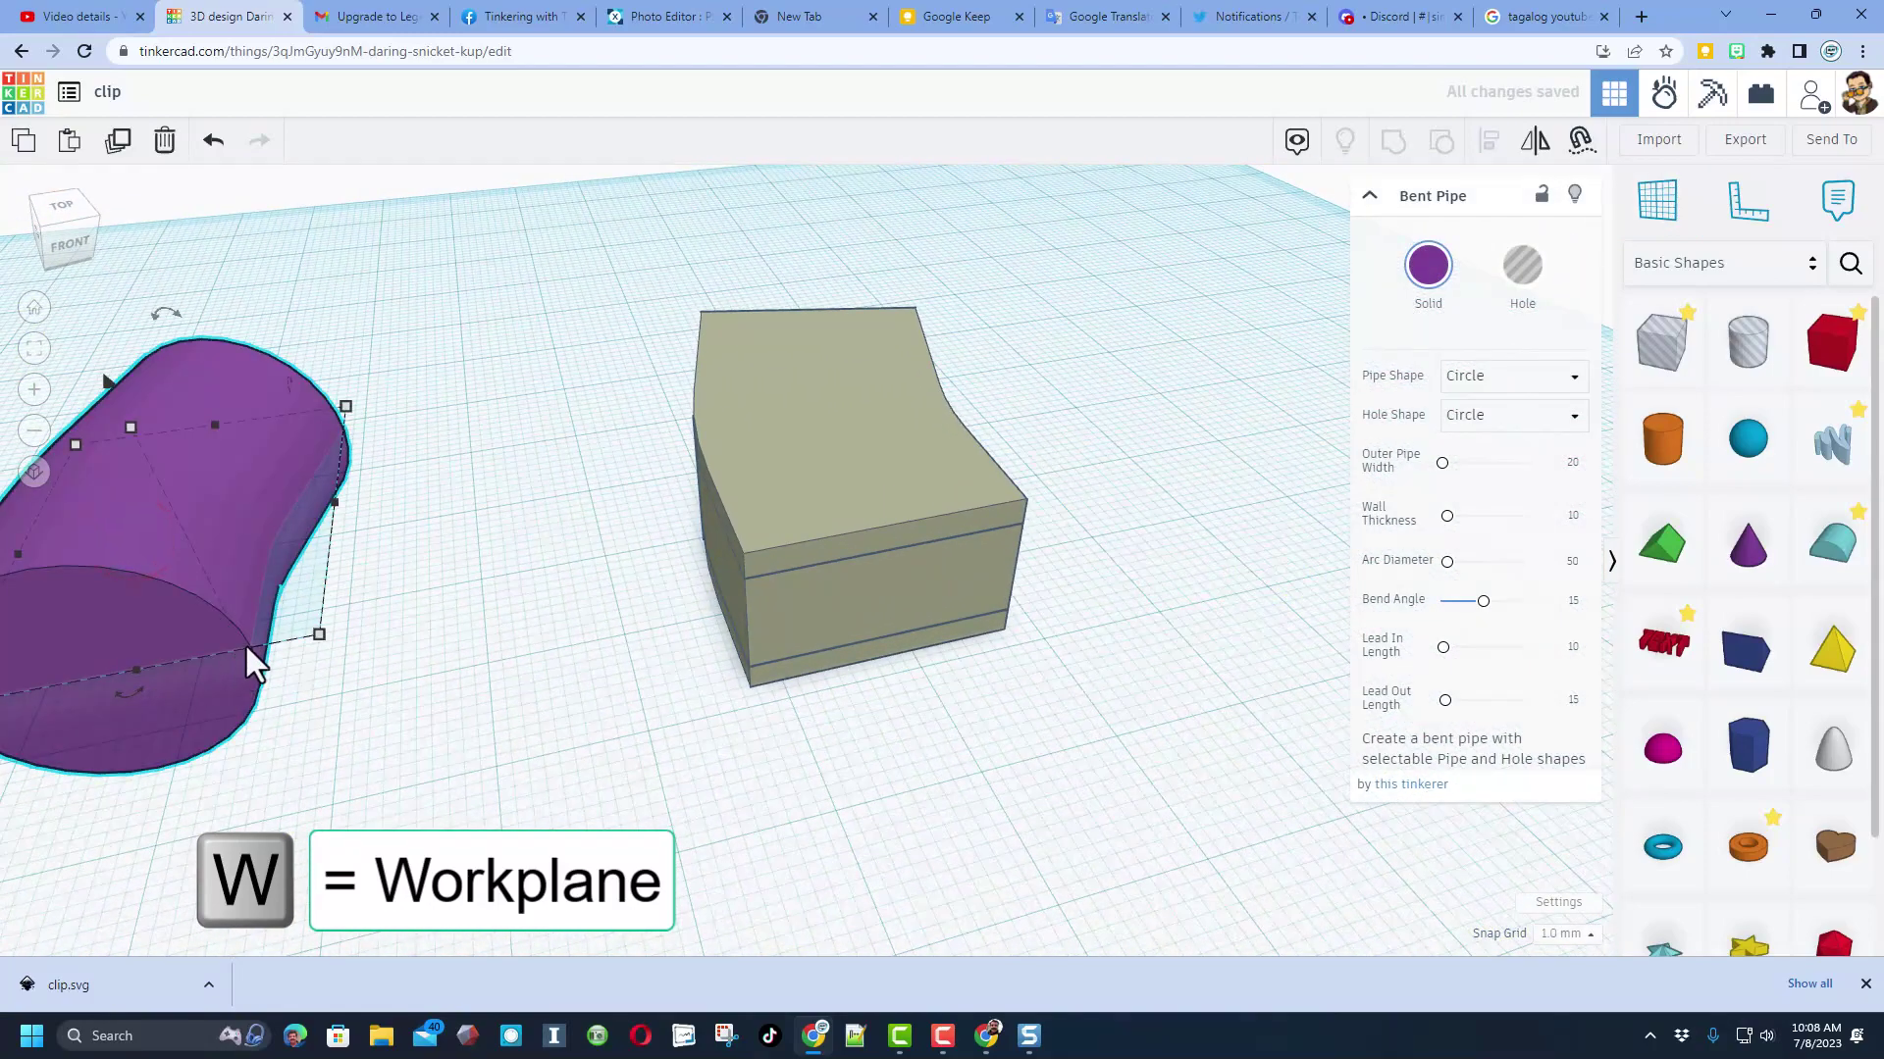
{"action": "left_click", "coordinate": [1726, 140]}
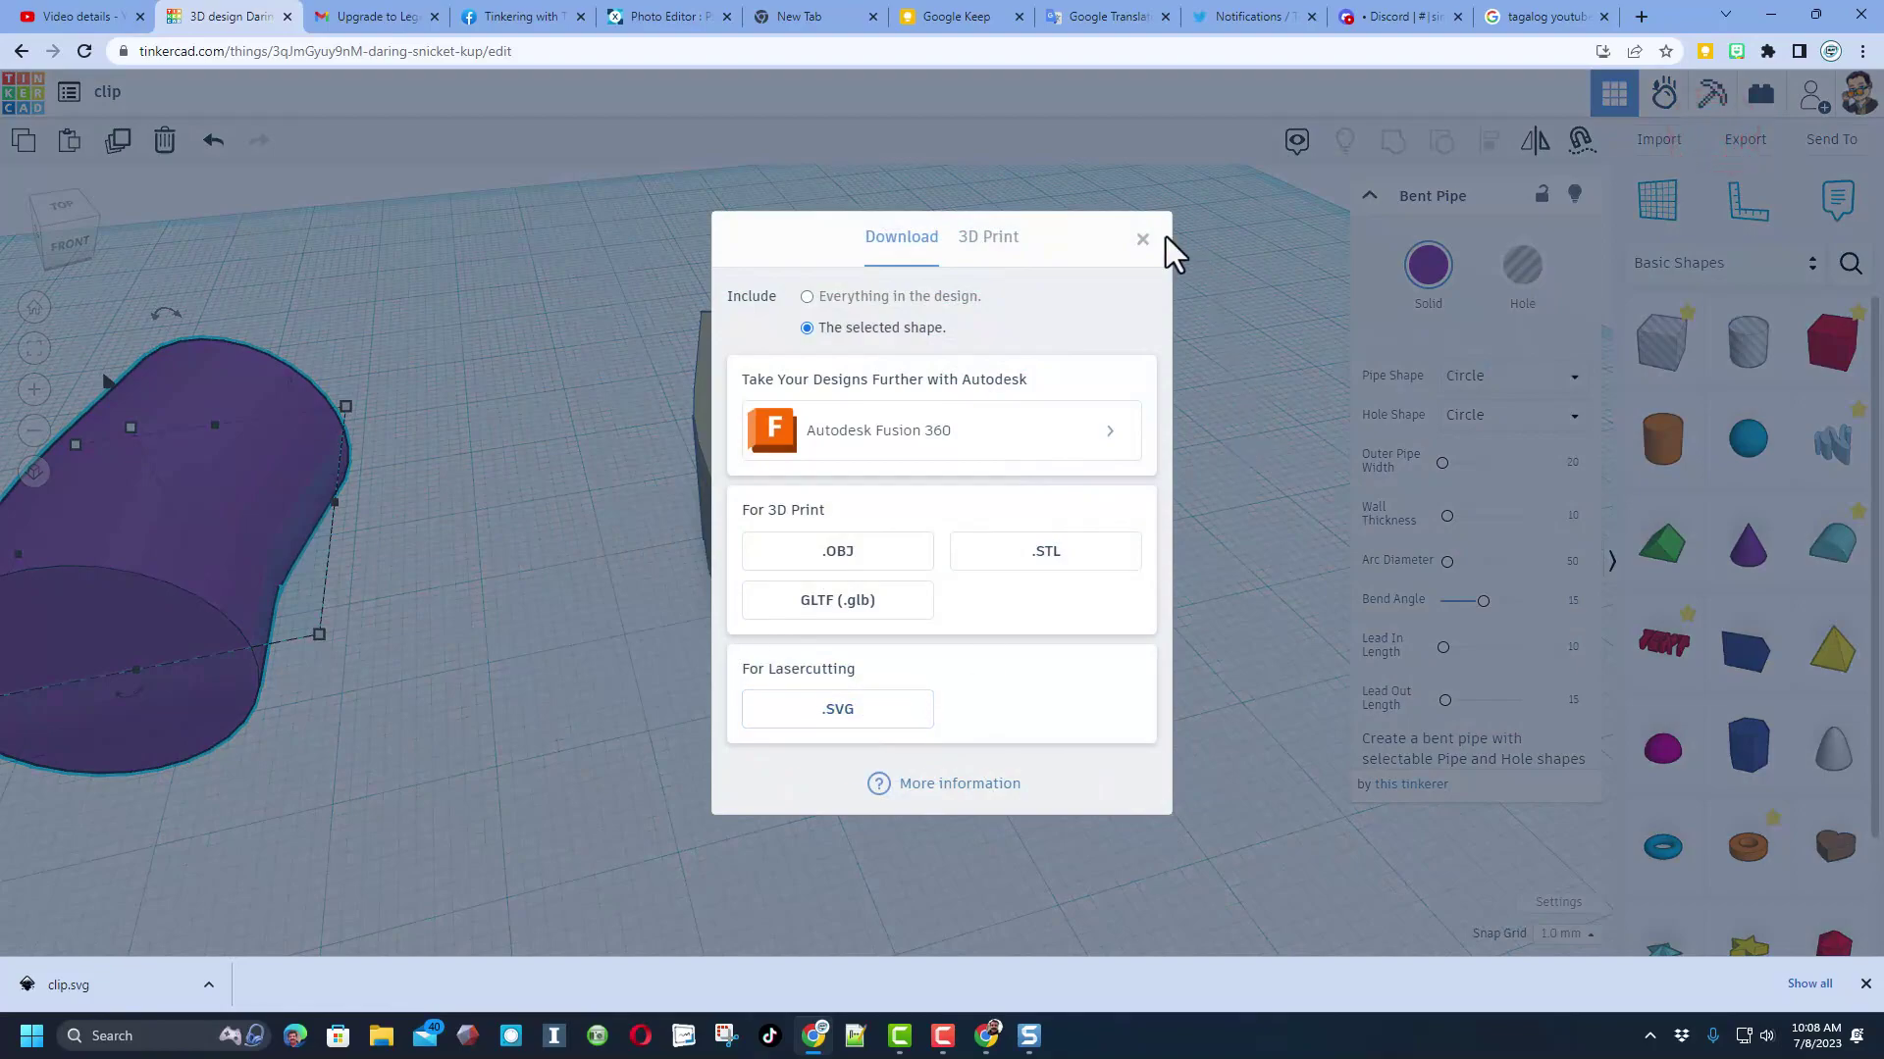
{"action": "left_click", "coordinate": [1141, 241]}
{"action": "left_click", "coordinate": [1207, 371]}
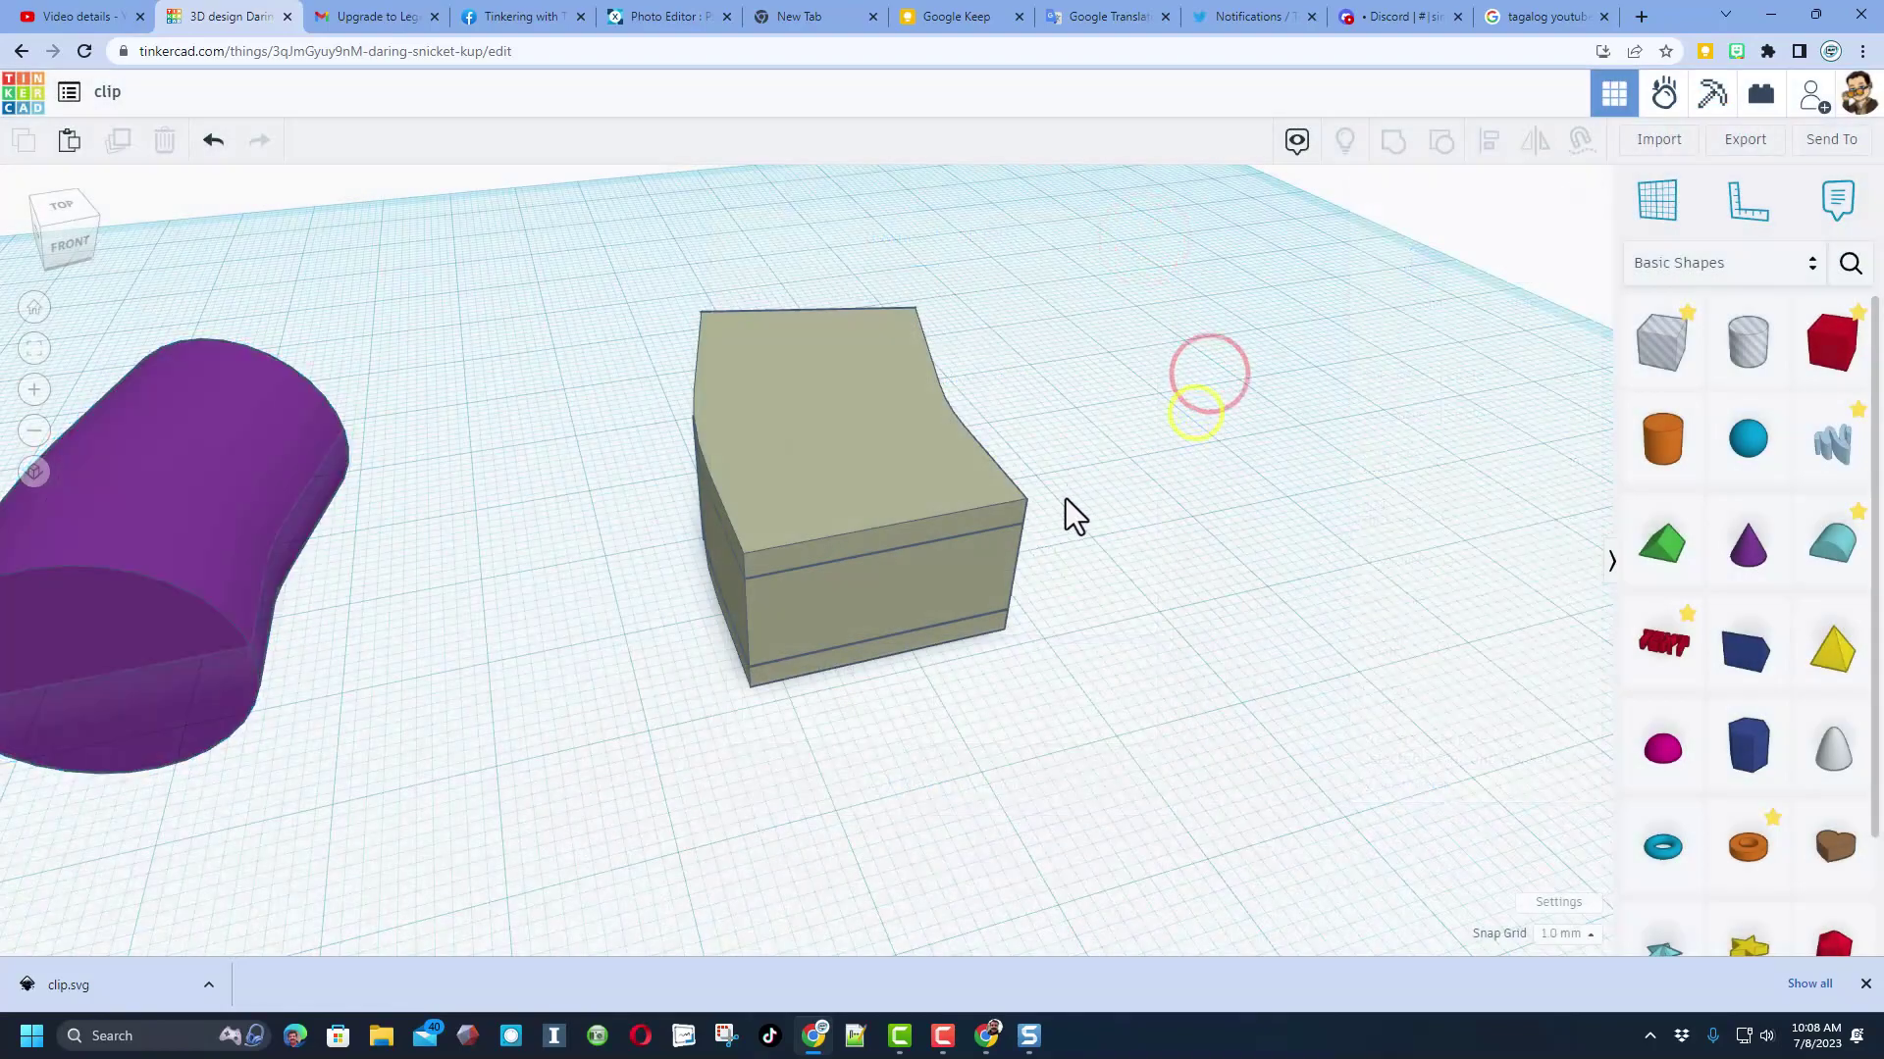
{"action": "right_click_drag", "start_coordinate": [932, 508], "coordinate": [548, 299]}
View the contact chat on the HLModTech Tinkercad web page and close it again.
{"action": "left_click", "coordinate": [459, 17]}
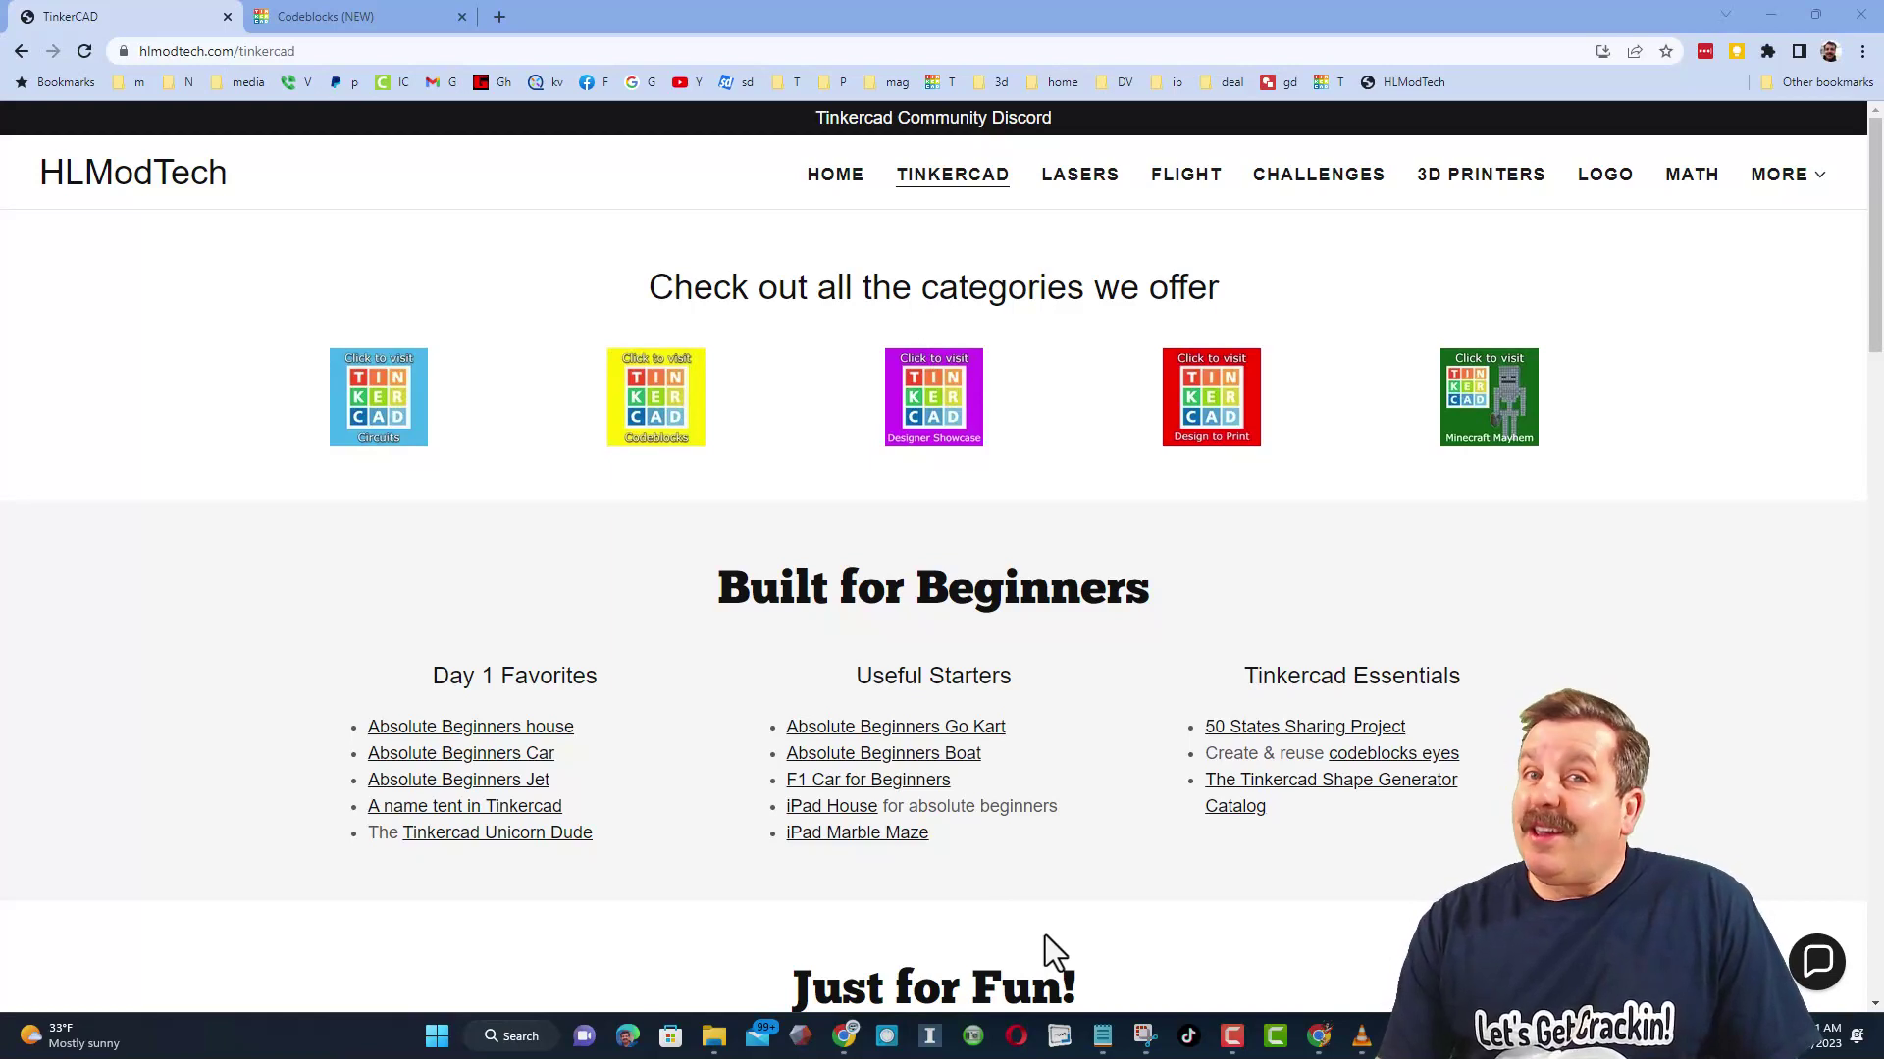
{"action": "left_click", "coordinate": [1822, 966]}
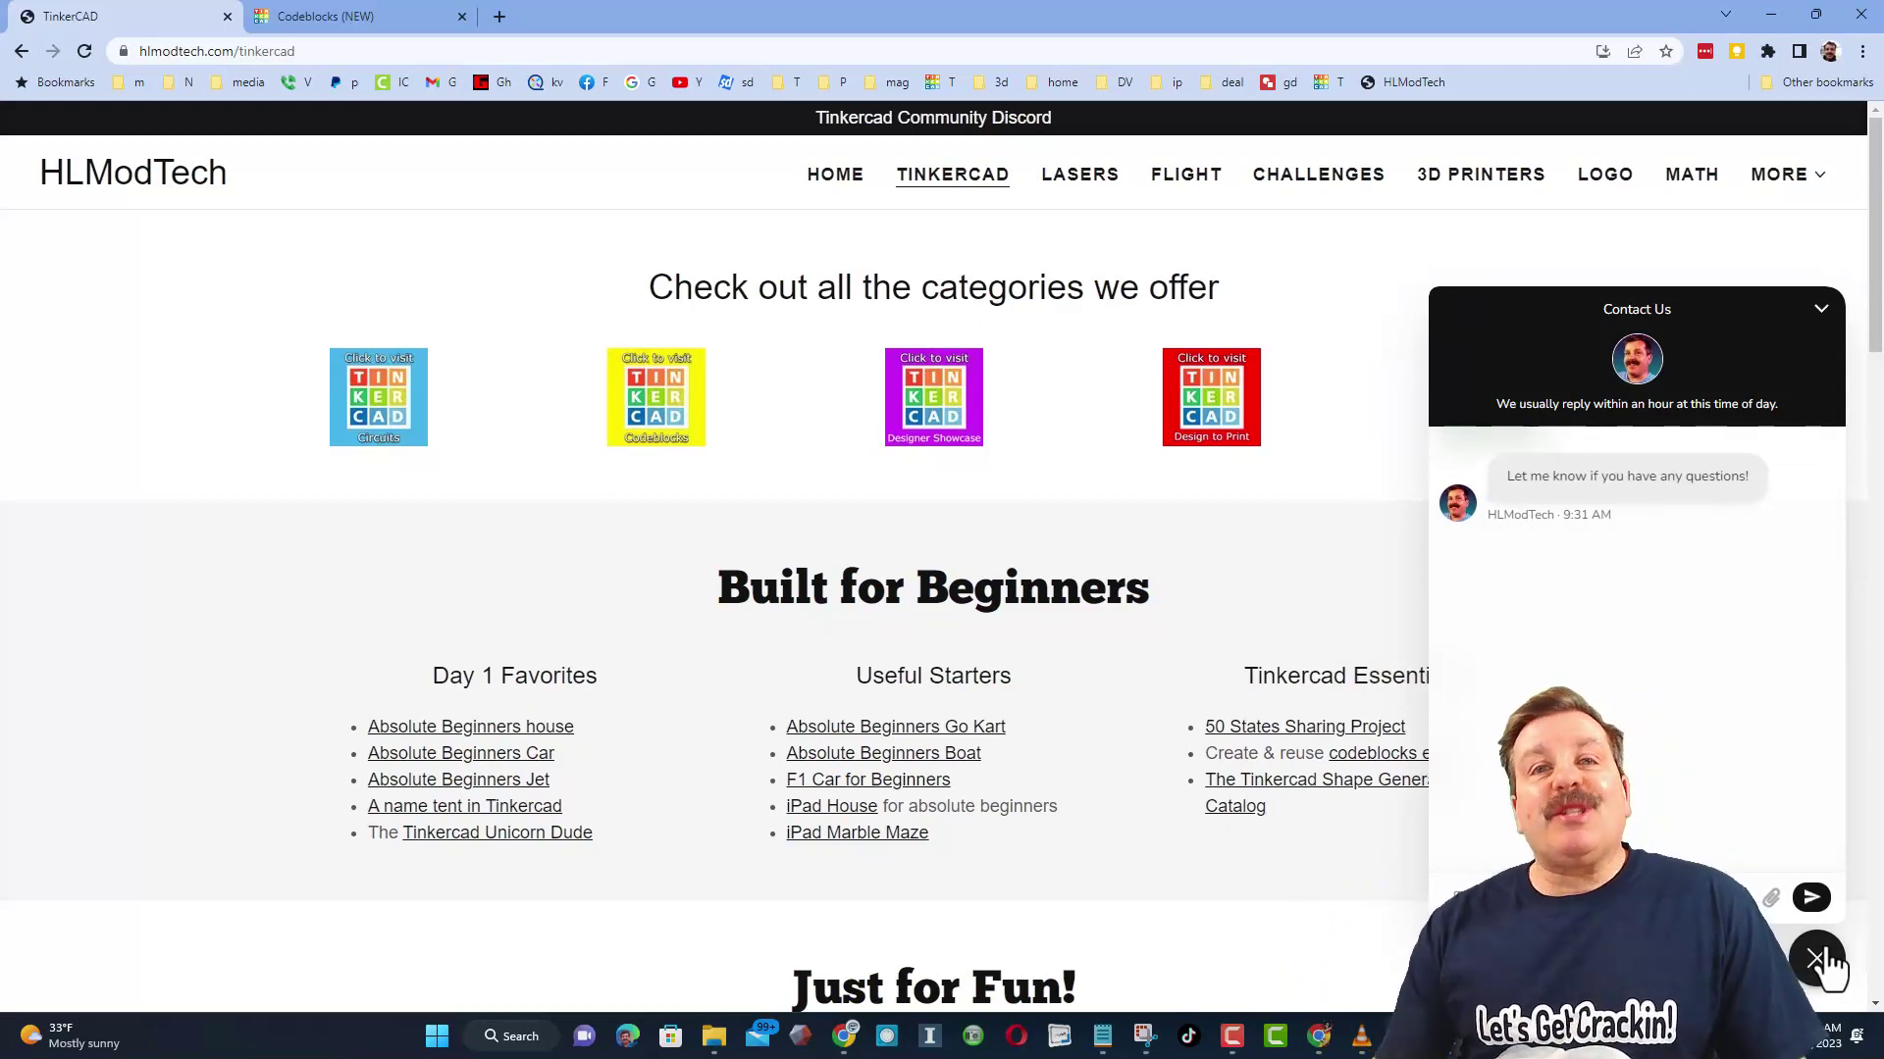
{"action": "left_click", "coordinate": [1816, 958]}
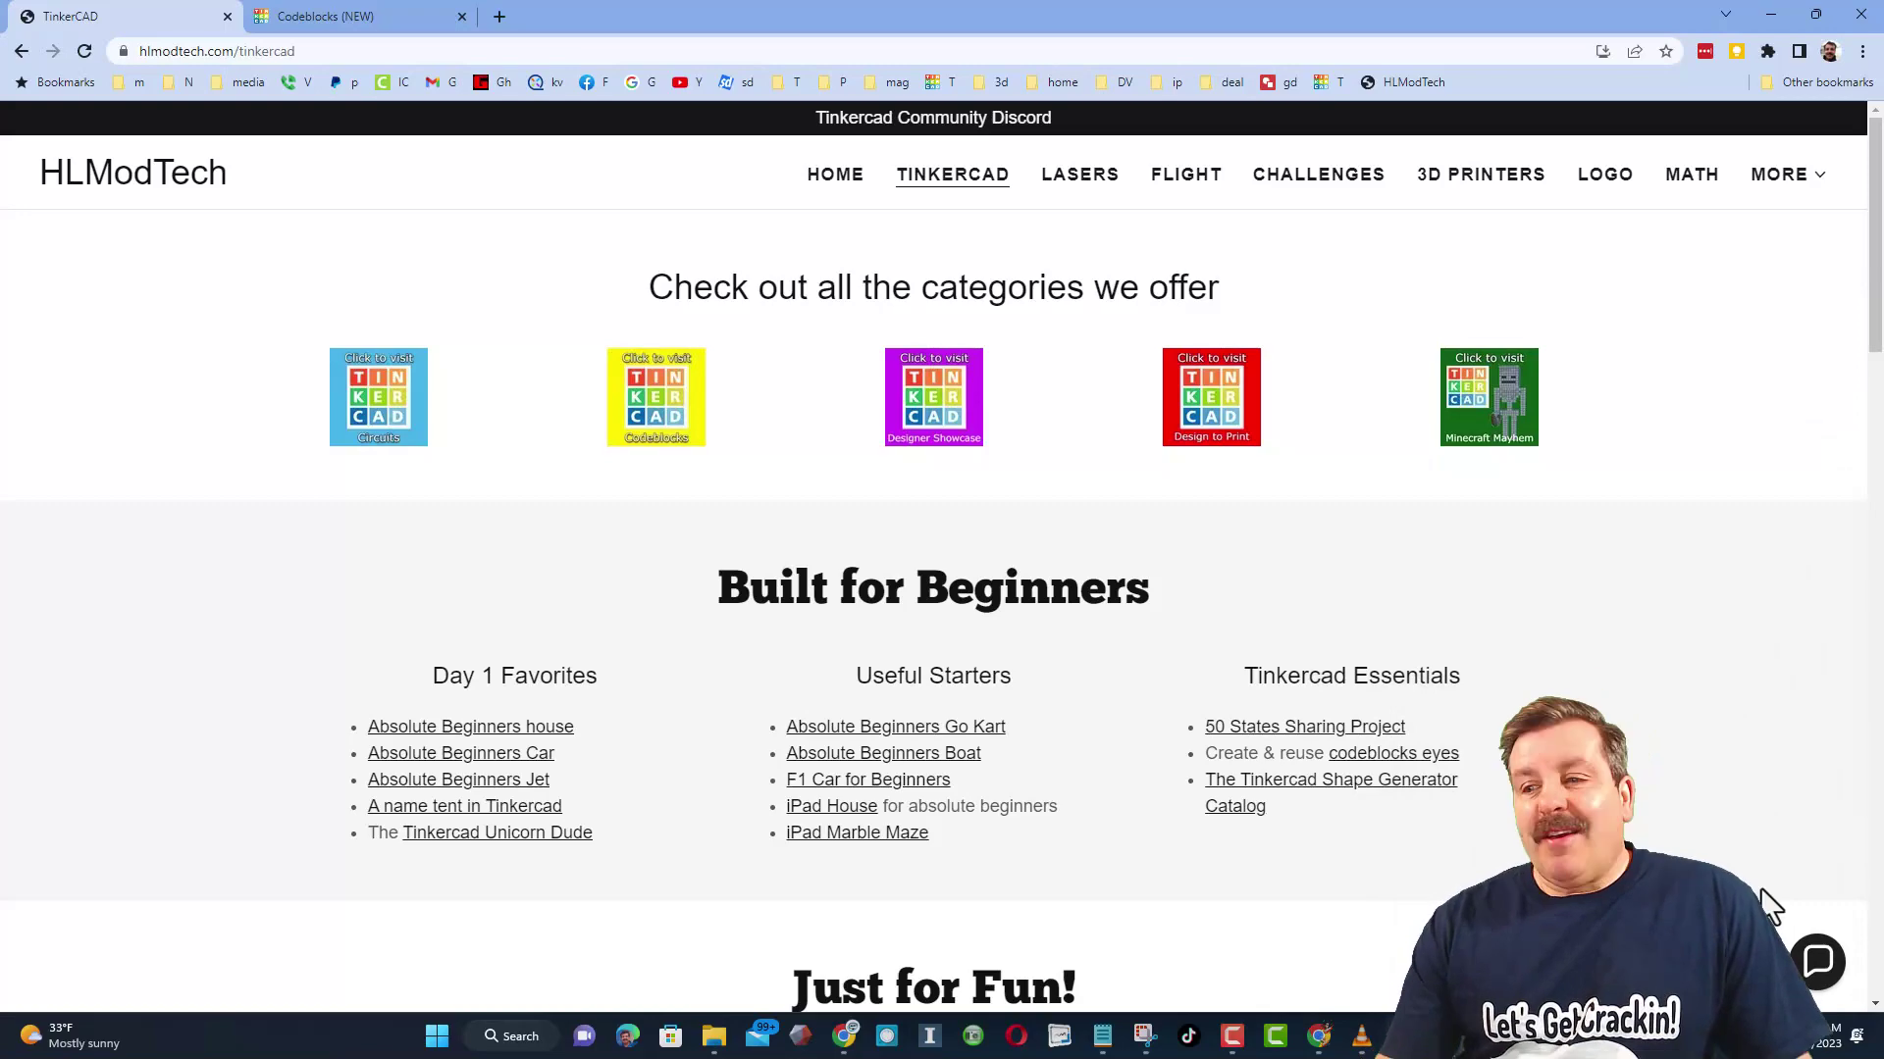
View the Tinkercad Community Discord invitation and return to the HLModTech Tinkercad page.
{"action": "left_click", "coordinate": [950, 124]}
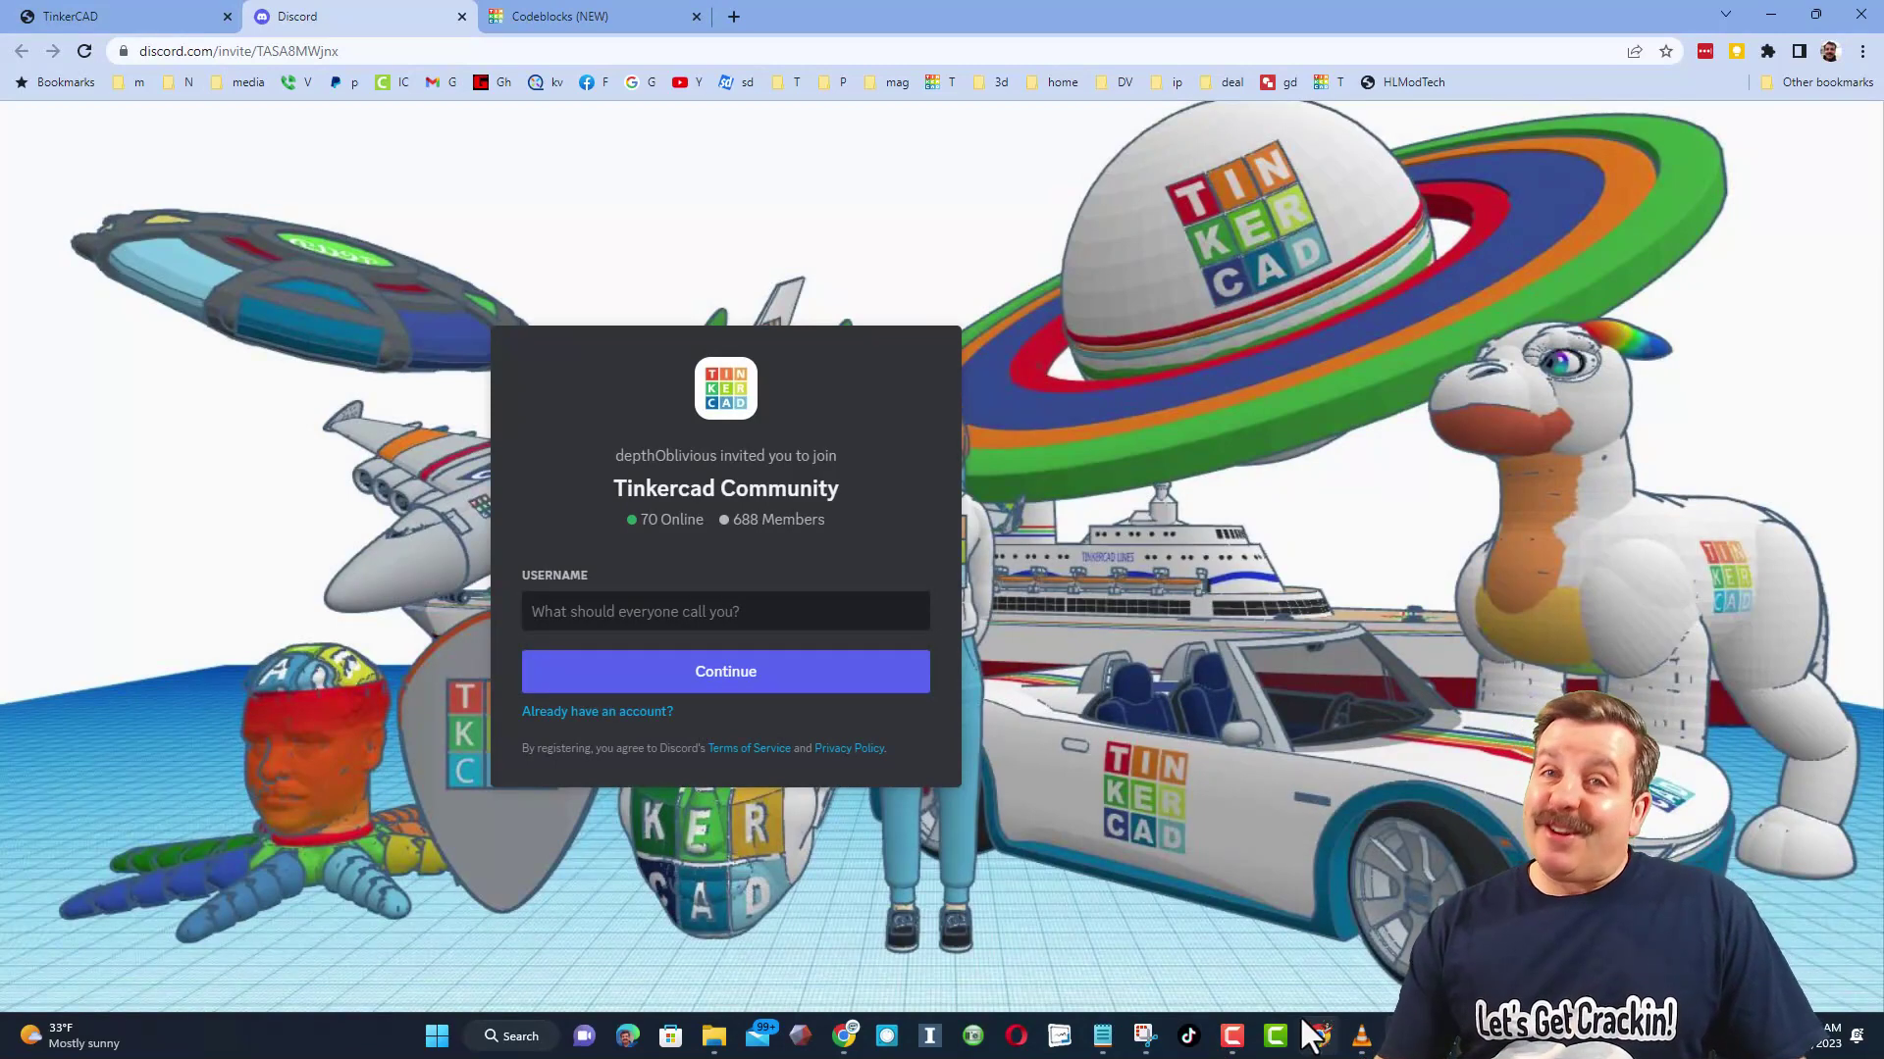
{"action": "left_click", "coordinate": [196, 17]}
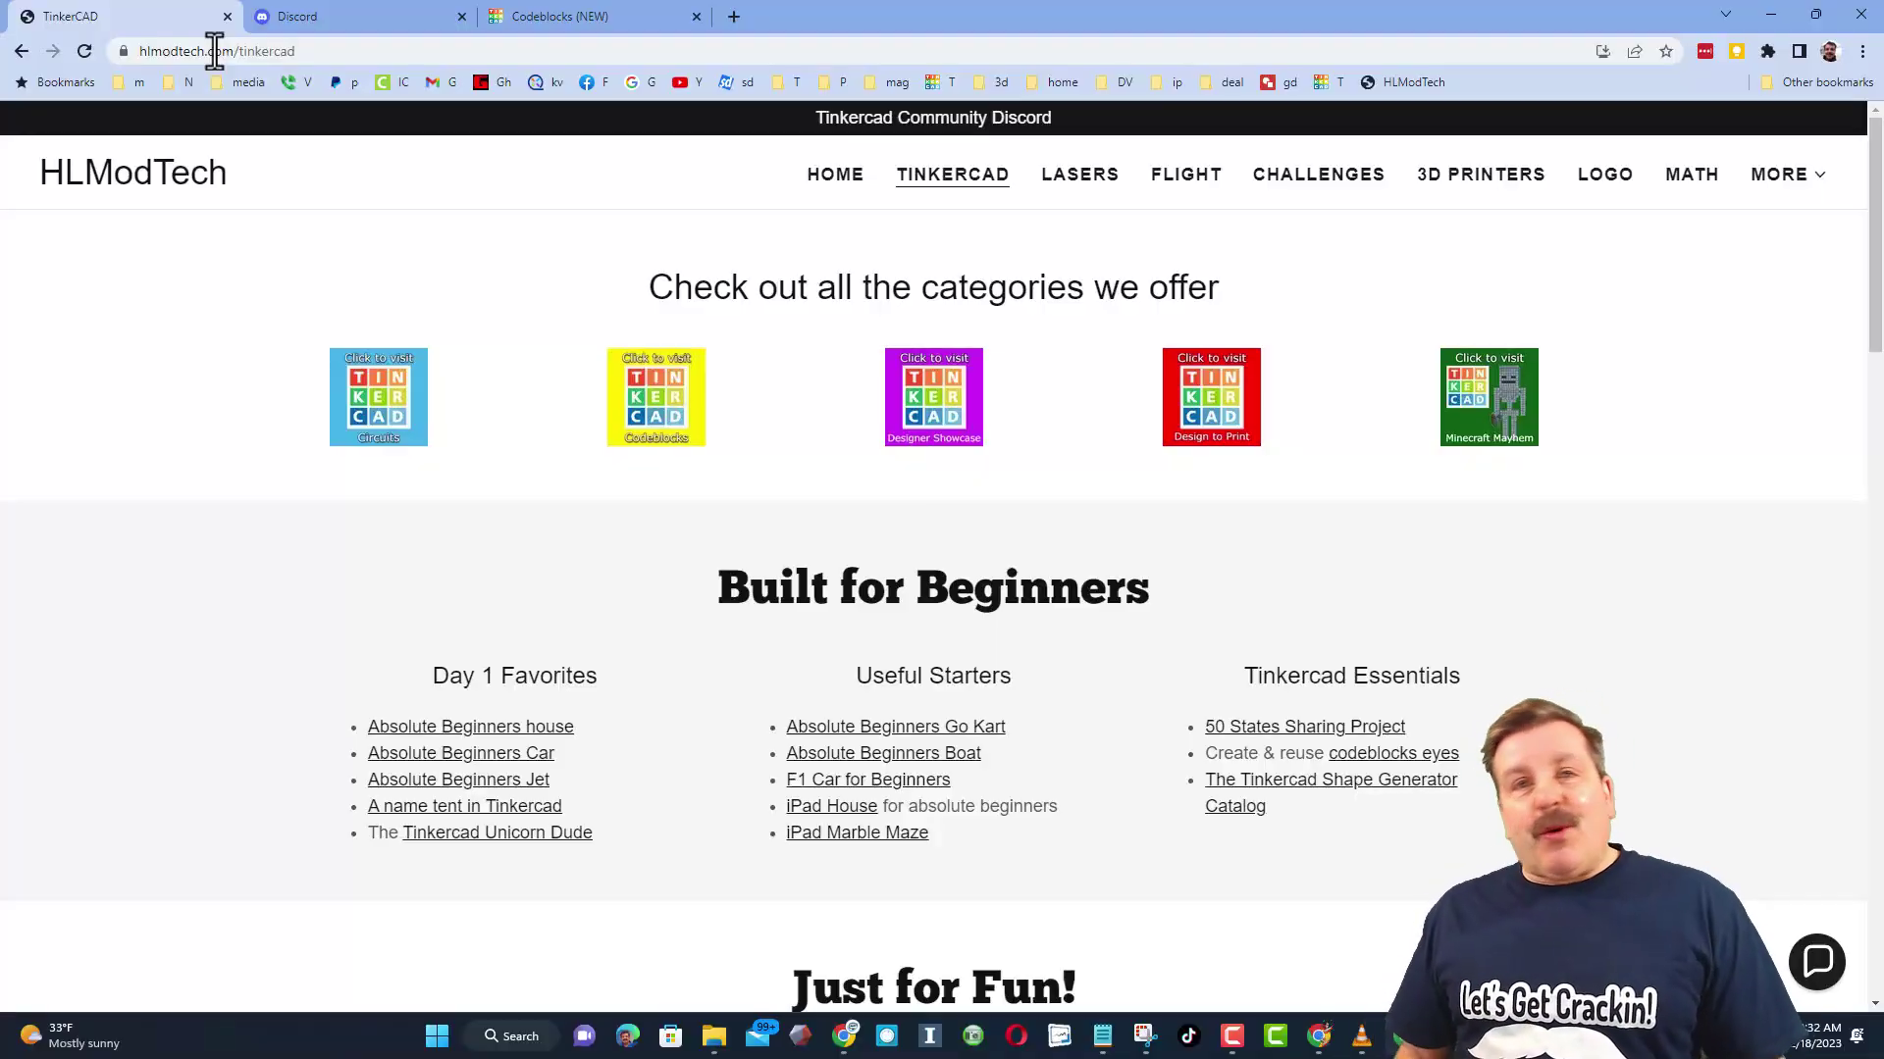